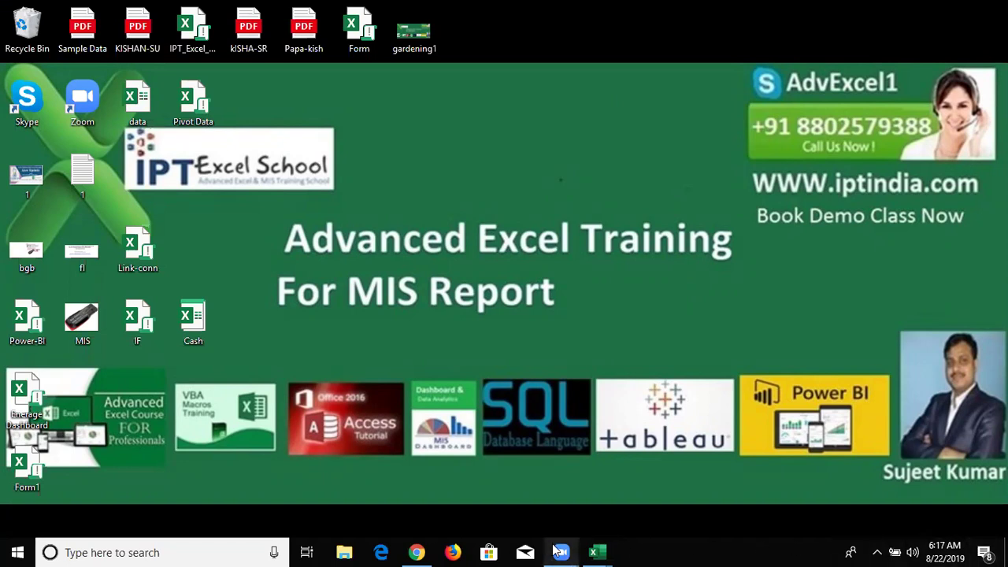
# Bring the Book1 Excel workbook with the Name/City table to the front
pyautogui.moveTo(597, 552)
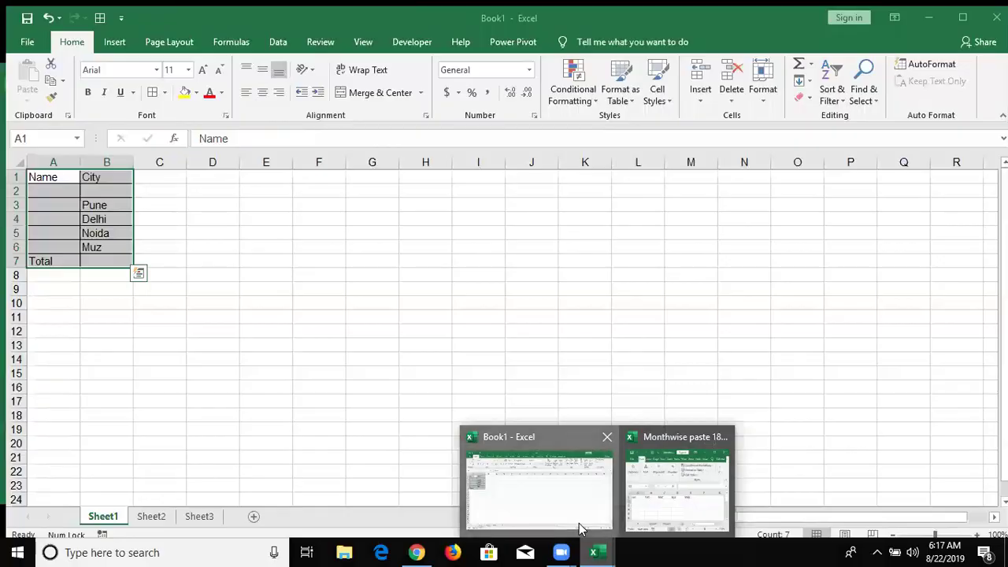
pyautogui.click(580, 530)
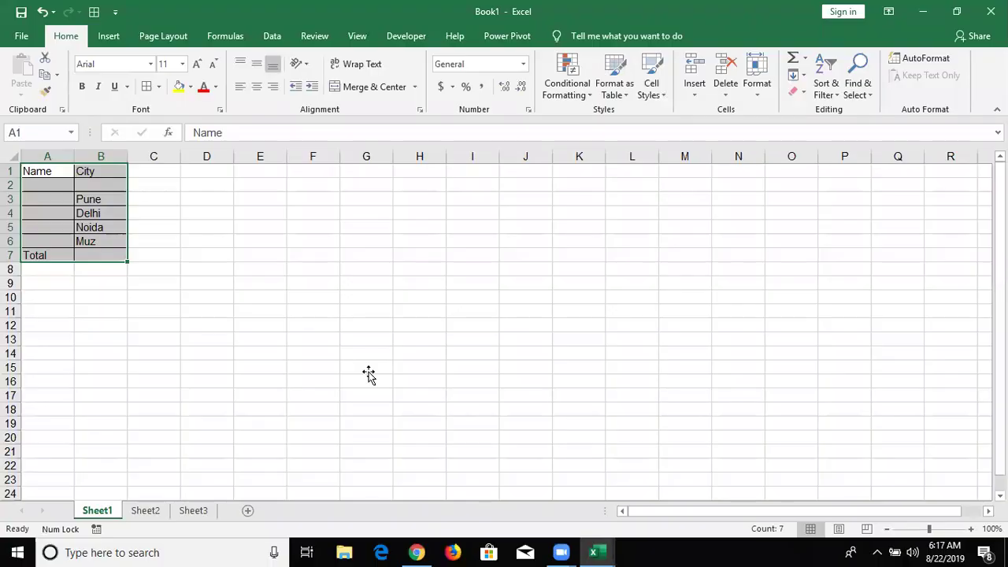
pyautogui.click(367, 372)
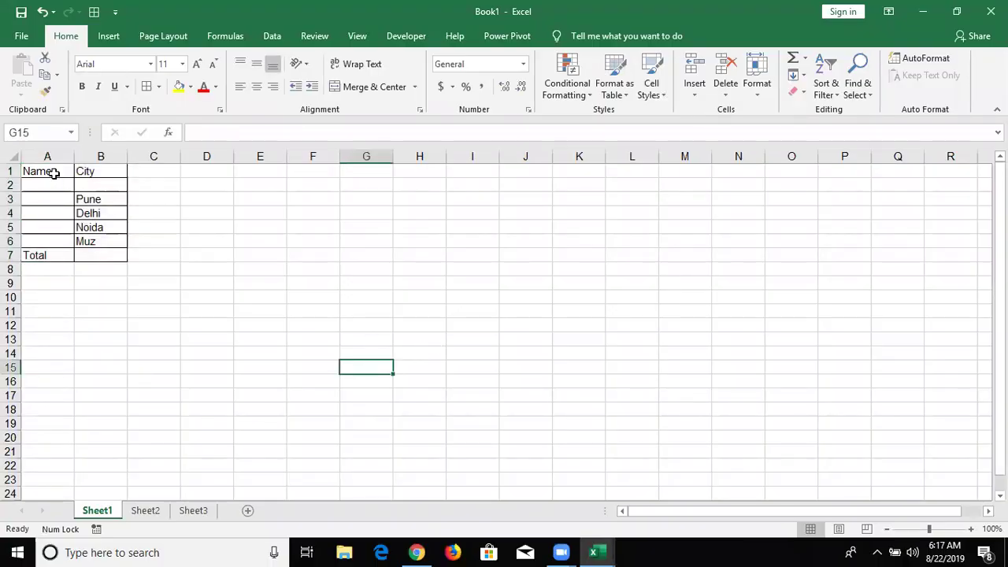
pyautogui.moveTo(53, 173); pyautogui.dragTo(96, 252)
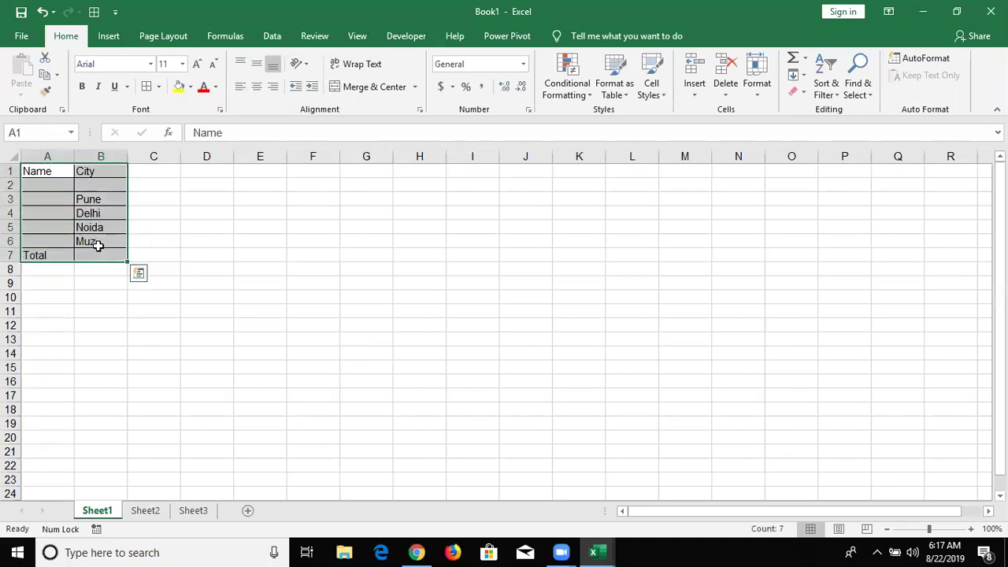
pyautogui.hotkey('ctrl', 'c')
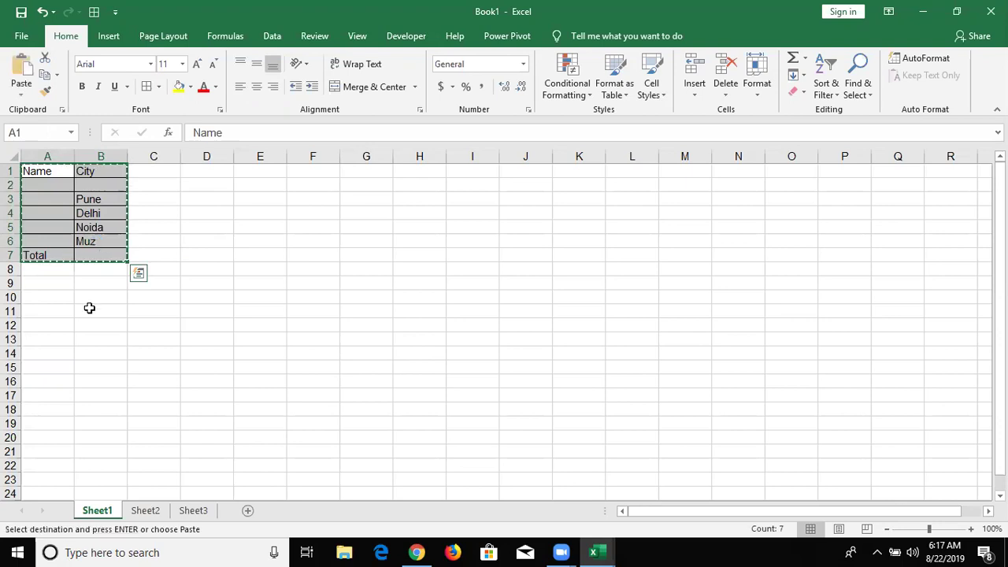
pyautogui.click(50, 285)
pyautogui.hotkey('ctrl', 'v')
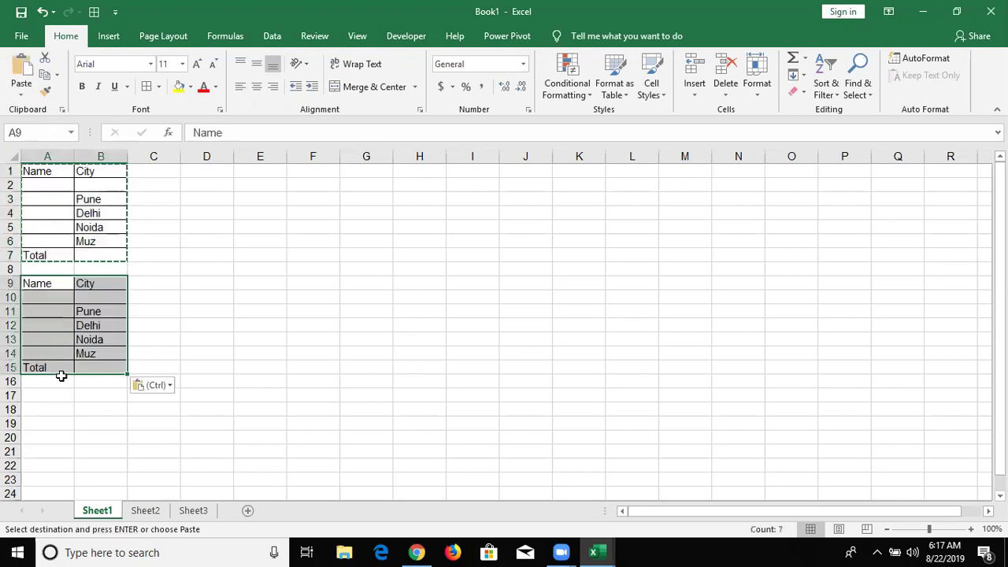
pyautogui.click(59, 405)
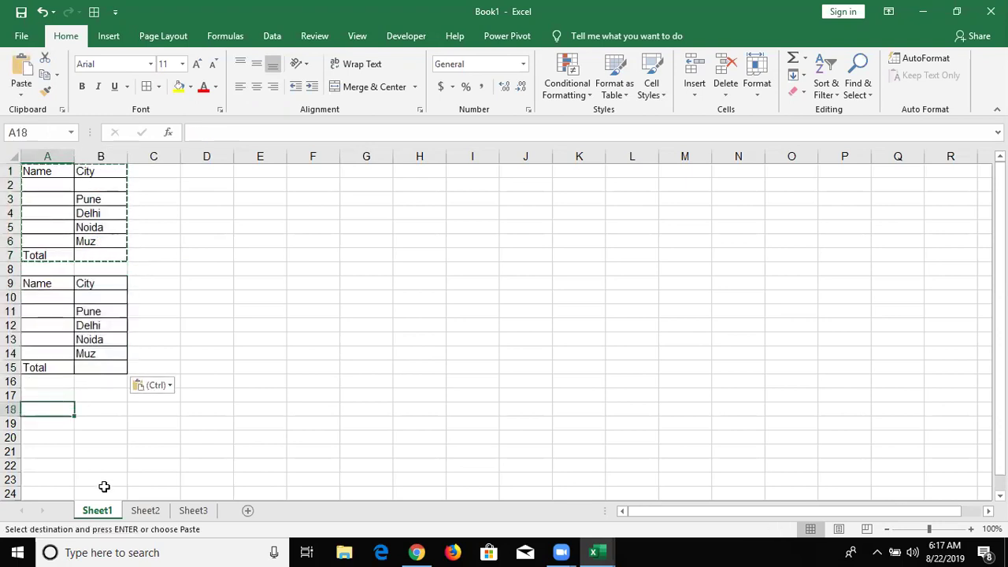
pyautogui.hotkey('ctrl', 'v')
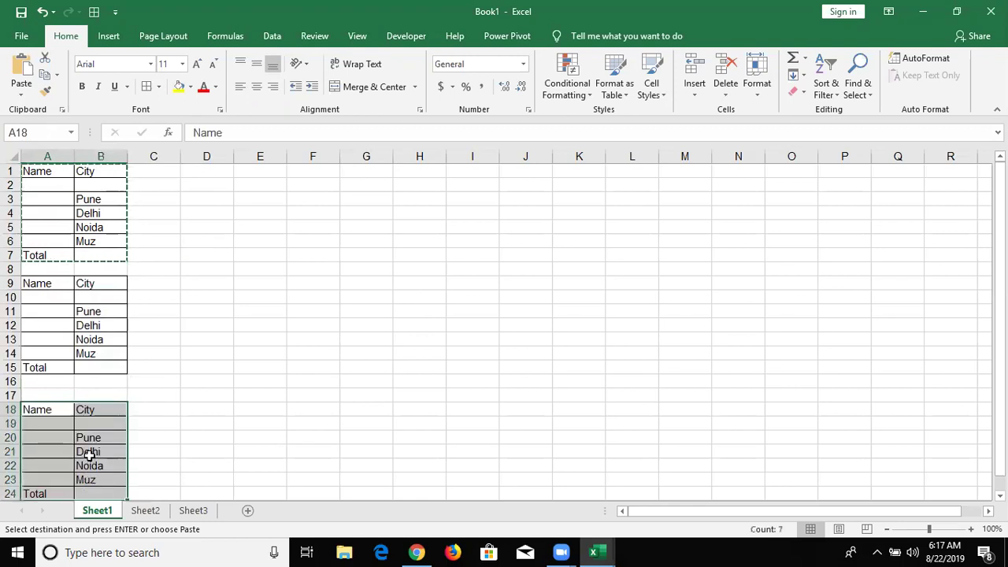
pyautogui.scroll(-6, 47, 291)
pyautogui.click(49, 286)
pyautogui.hotkey('ctrl', 'v')
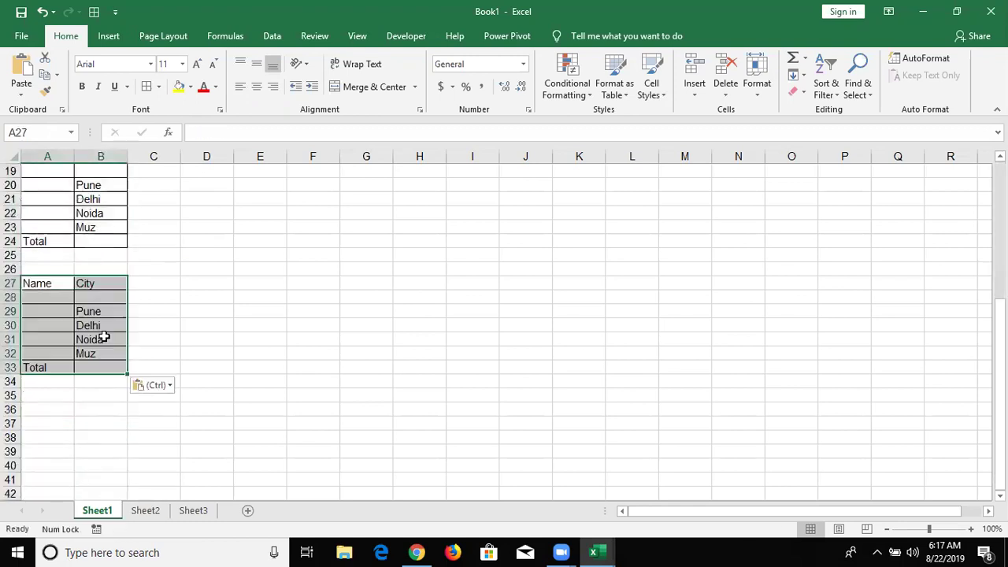
pyautogui.scroll(4, 105, 335)
pyautogui.scroll(2, 107, 338)
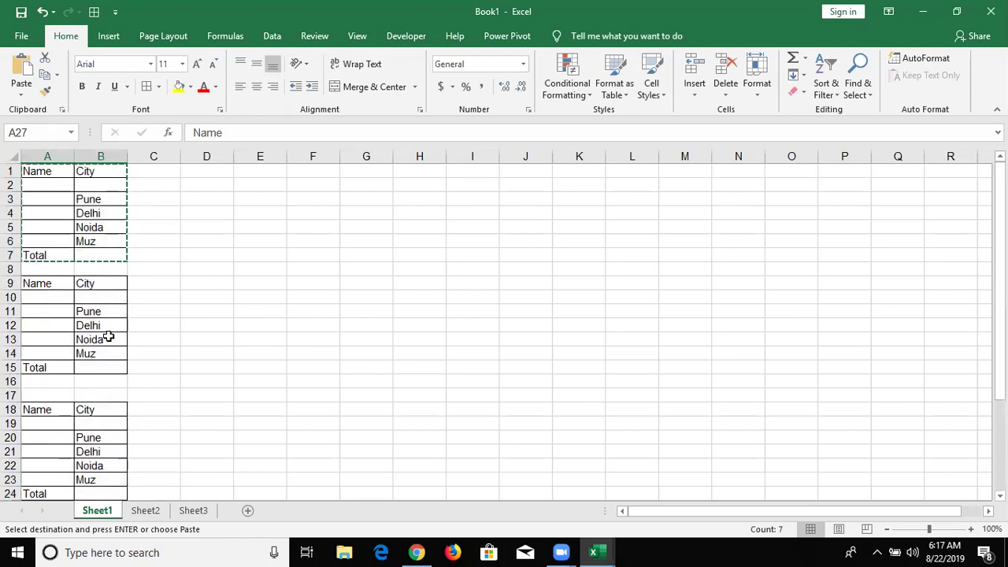
pyautogui.hotkey('ctrl', 'z')
pyautogui.hotkey('ctrl', 'z')
pyautogui.hotkey('ctrl', 'z')
pyautogui.scroll(3, 109, 336)
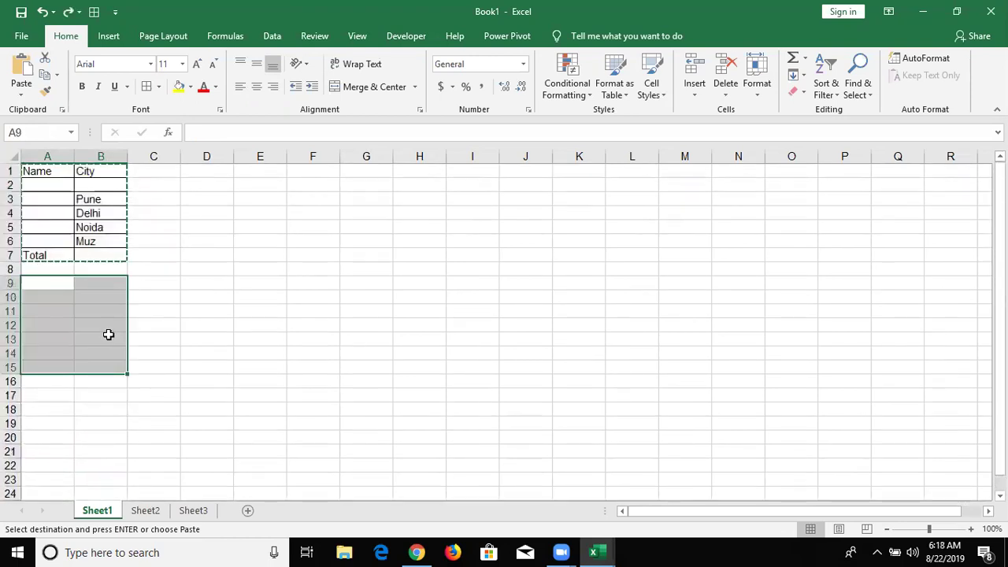
pyautogui.press('Escape')
pyautogui.click(92, 197)
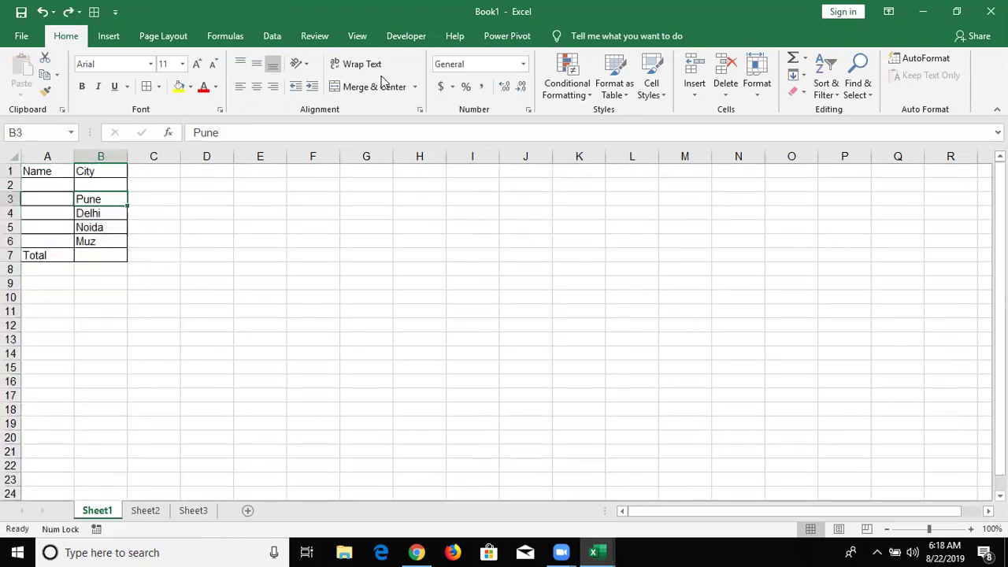
# Open the Visual Basic editor from the Developer tab and collapse the Monthwise project
pyautogui.click(409, 36)
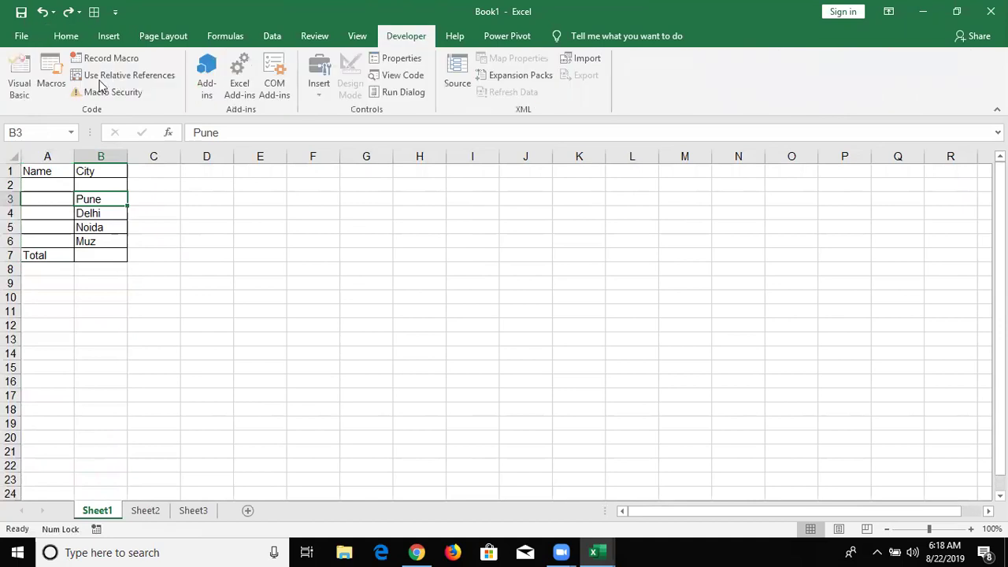
pyautogui.click(21, 81)
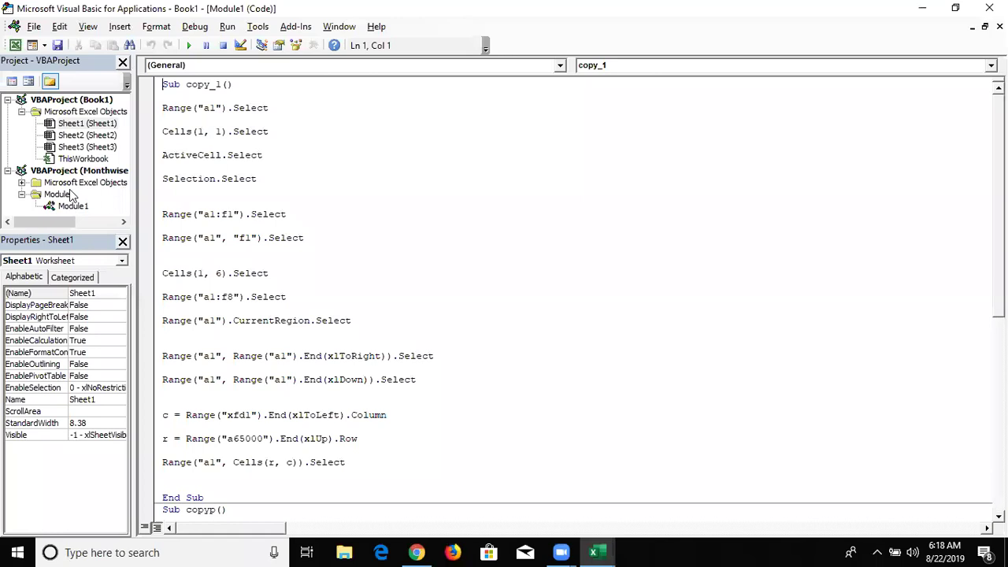
pyautogui.click(7, 171)
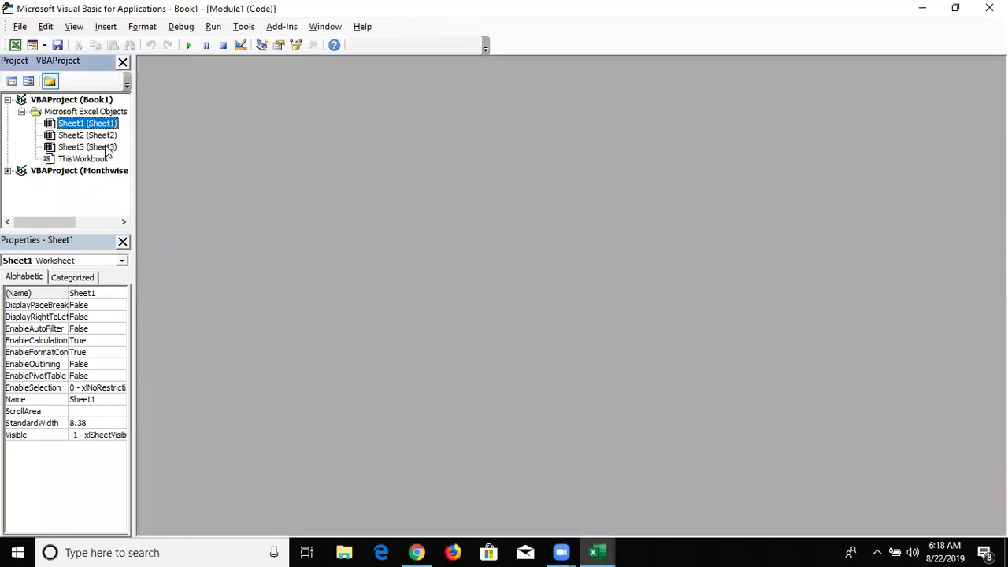
# Insert a new module into Book1 and declare an empty Sub rr() macro
pyautogui.click(105, 26)
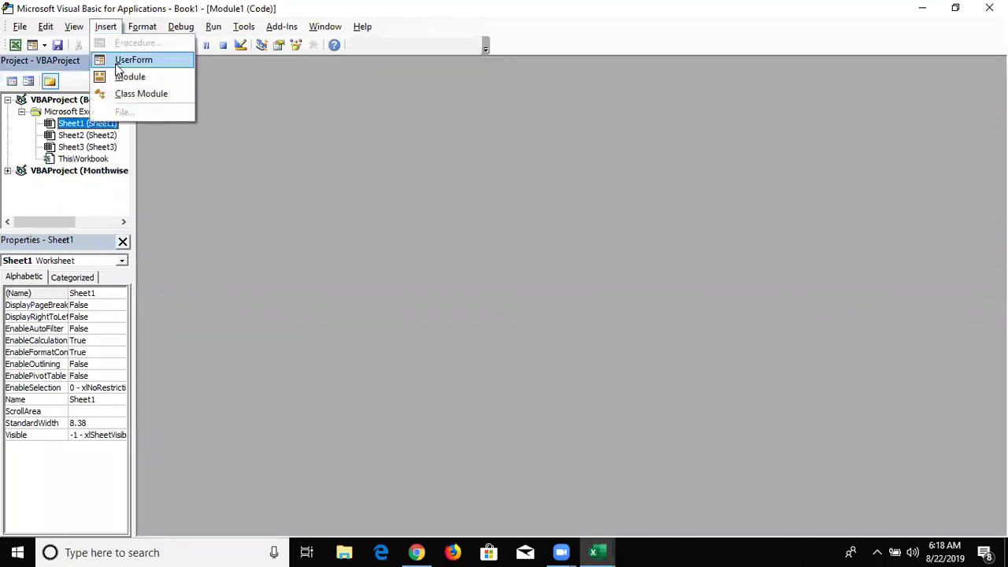
pyautogui.click(122, 75)
pyautogui.write('sub rr')
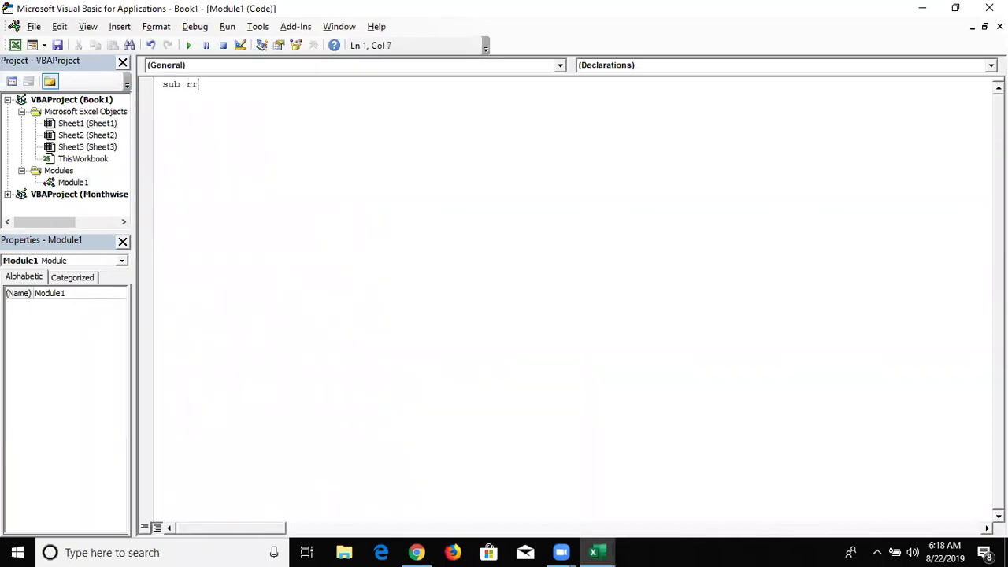
pyautogui.write('()')
pyautogui.press('Return')
pyautogui.press('Return')
pyautogui.press('Return')
# Launch GoToMeeting by searching 'got' in Windows Start search
pyautogui.press('super')
pyautogui.write('got')
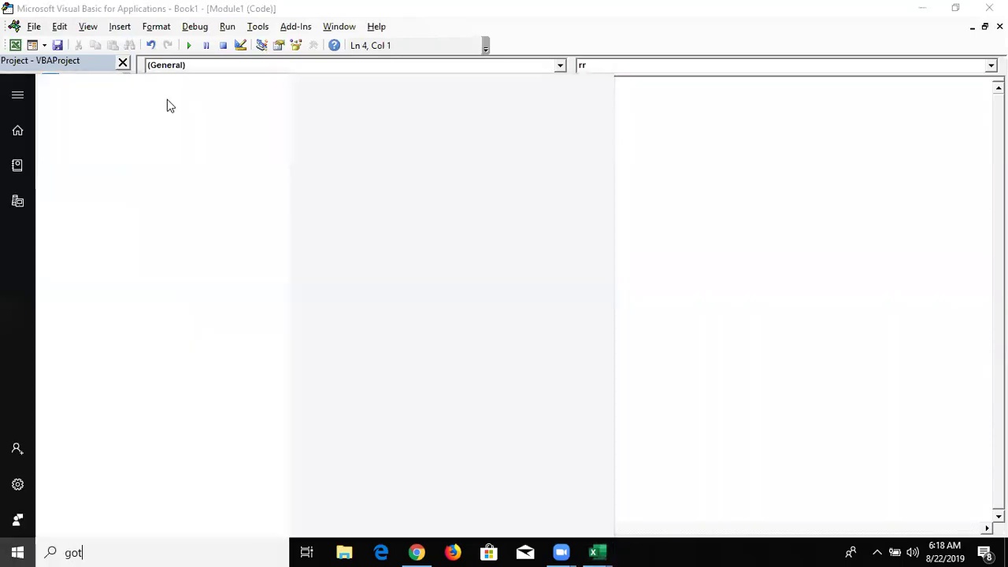
pyautogui.click(451, 204)
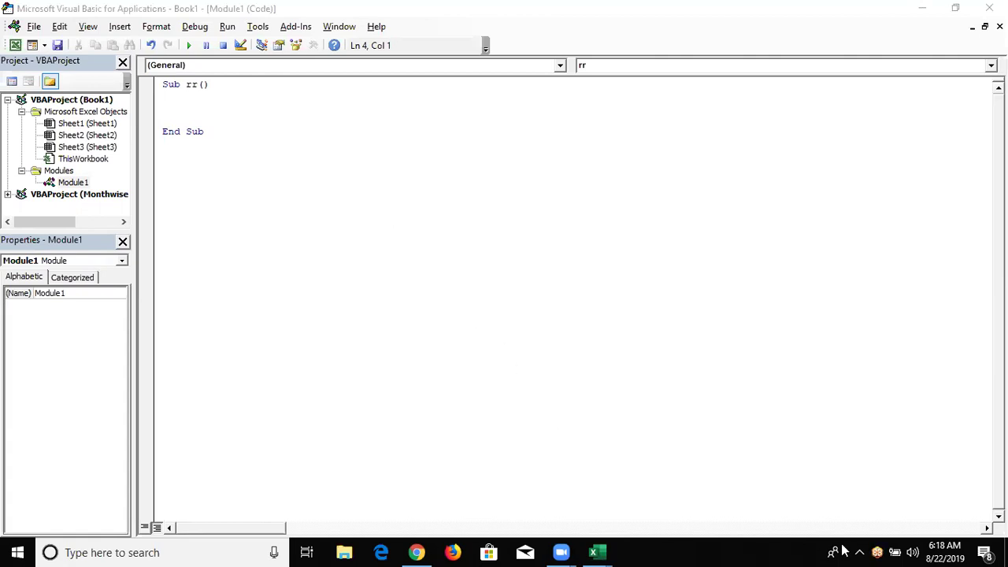
# Type range("A65000"). on the first line inside the rr macro
pyautogui.click(225, 108)
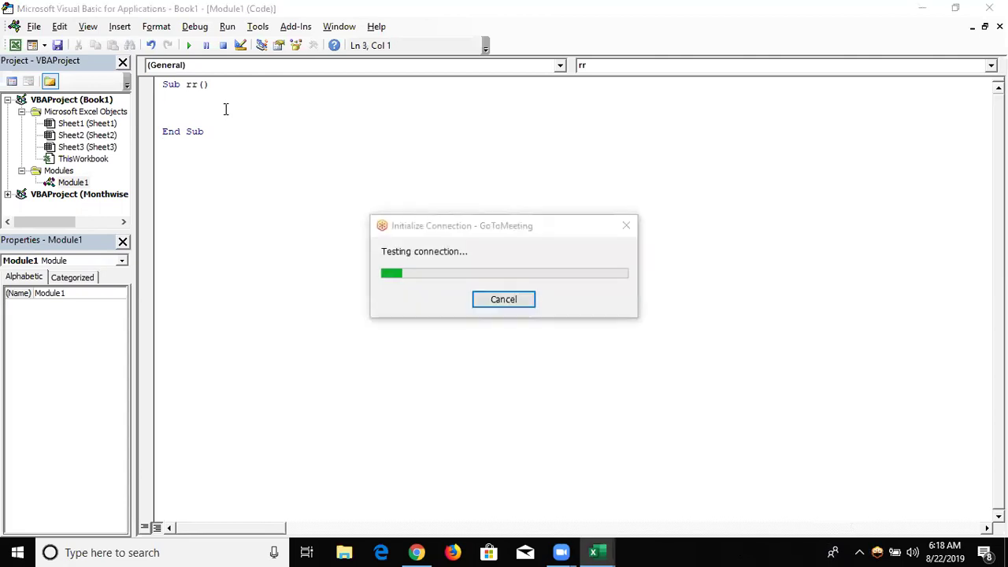
pyautogui.click(174, 85)
pyautogui.click(175, 107)
pyautogui.click(176, 118)
pyautogui.click(172, 100)
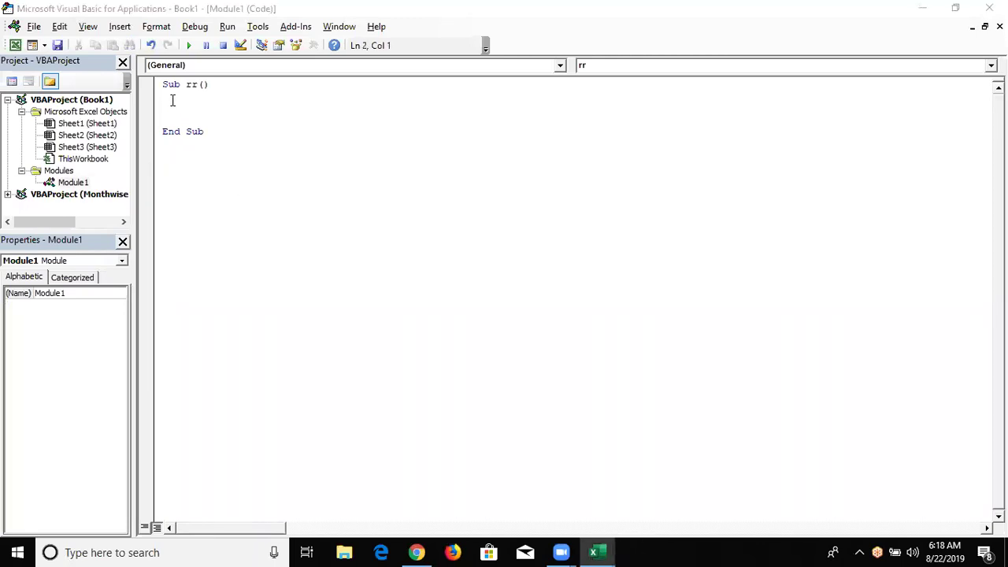
pyautogui.write('range')
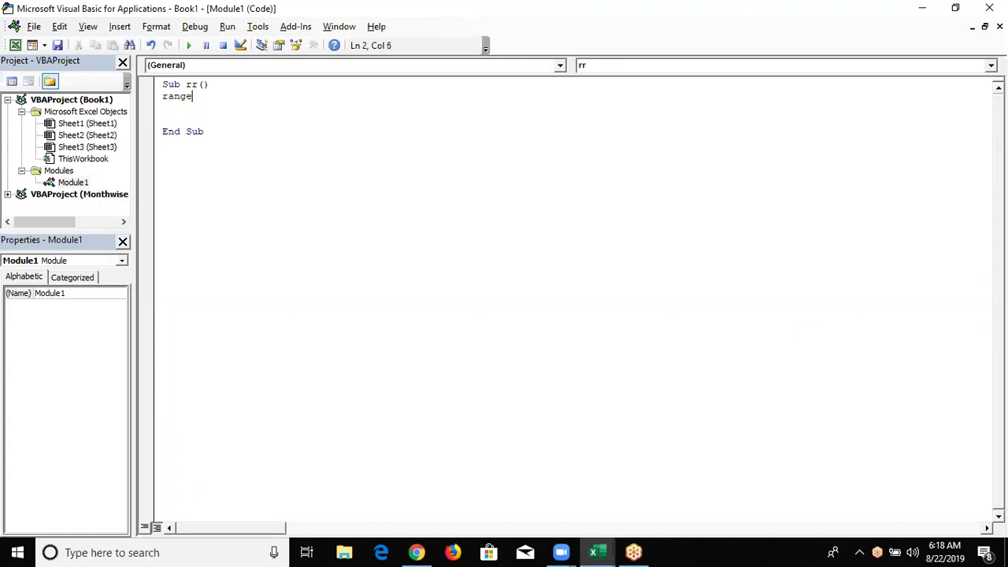
pyautogui.write('("A')
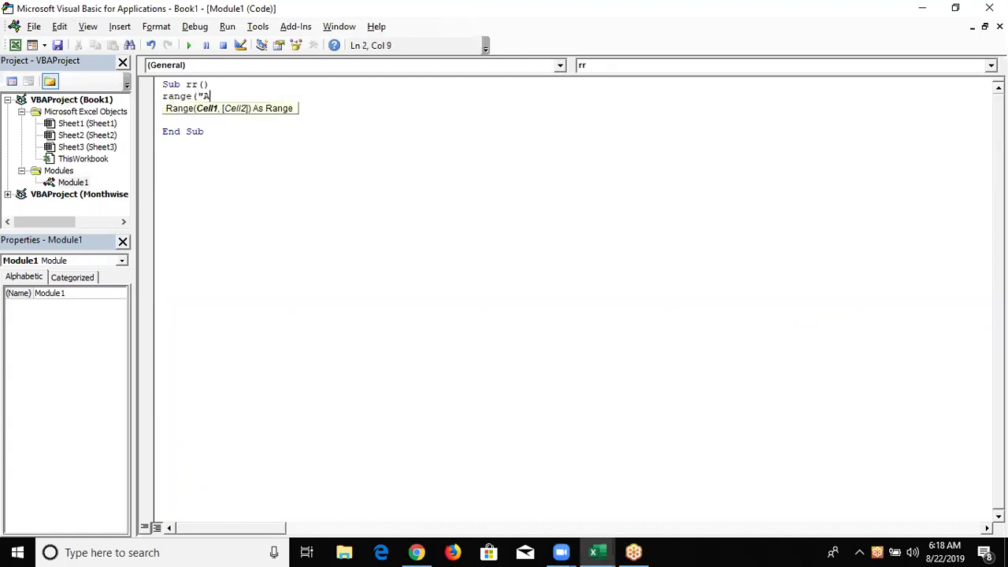
pyautogui.write('65000").')
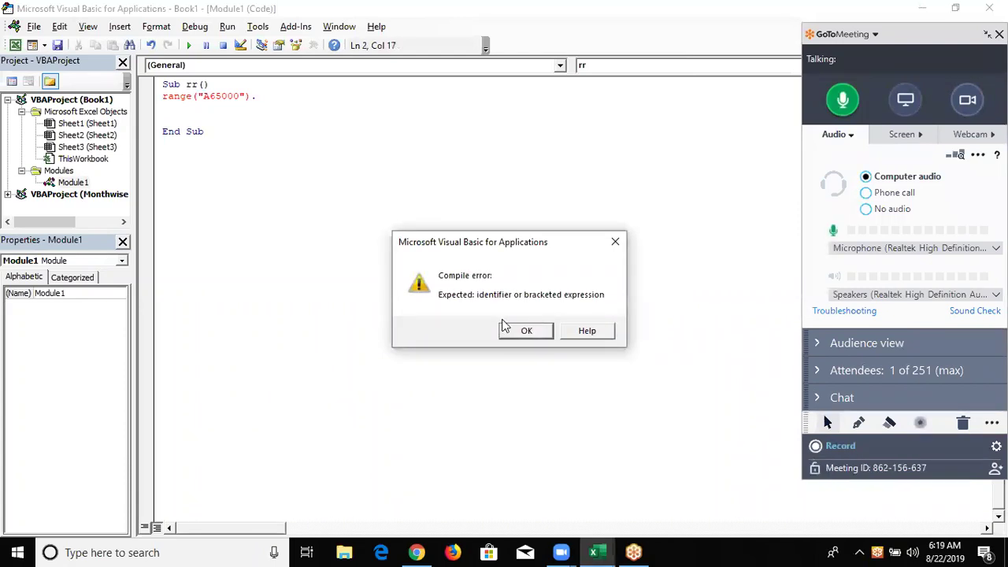
# Dismiss the compile error and share the whole screen in GoToMeeting
pyautogui.press('Return')
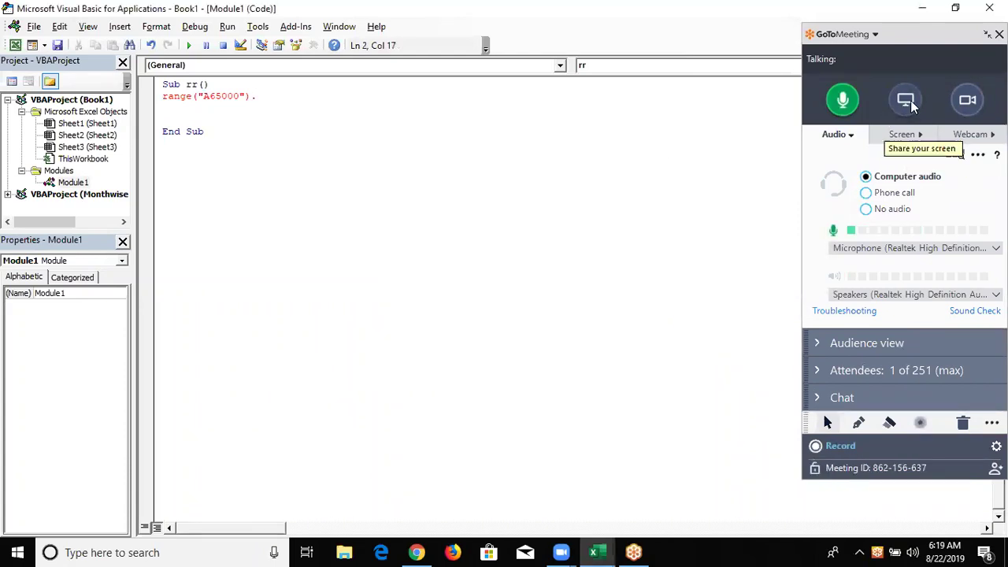
pyautogui.click(907, 100)
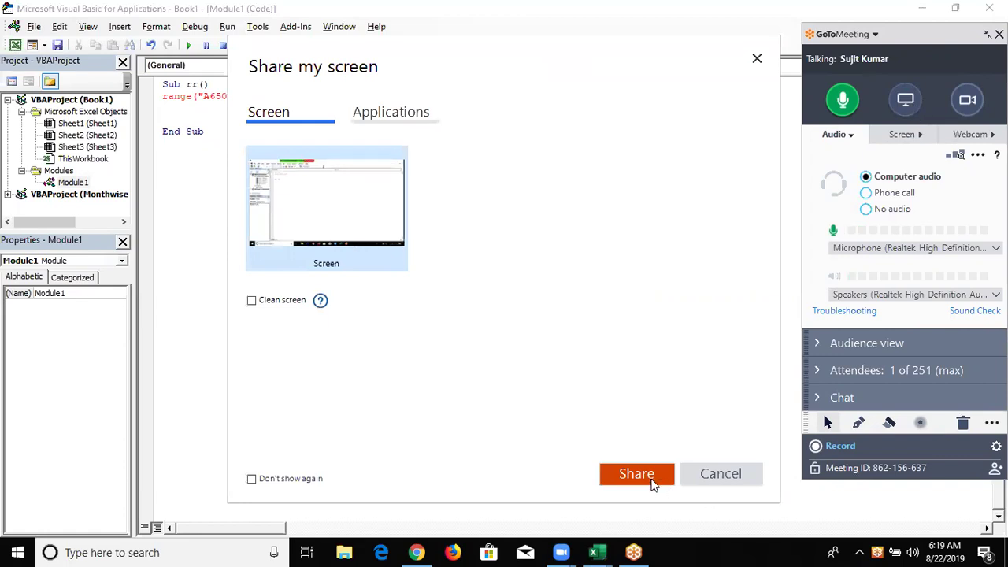
pyautogui.click(667, 485)
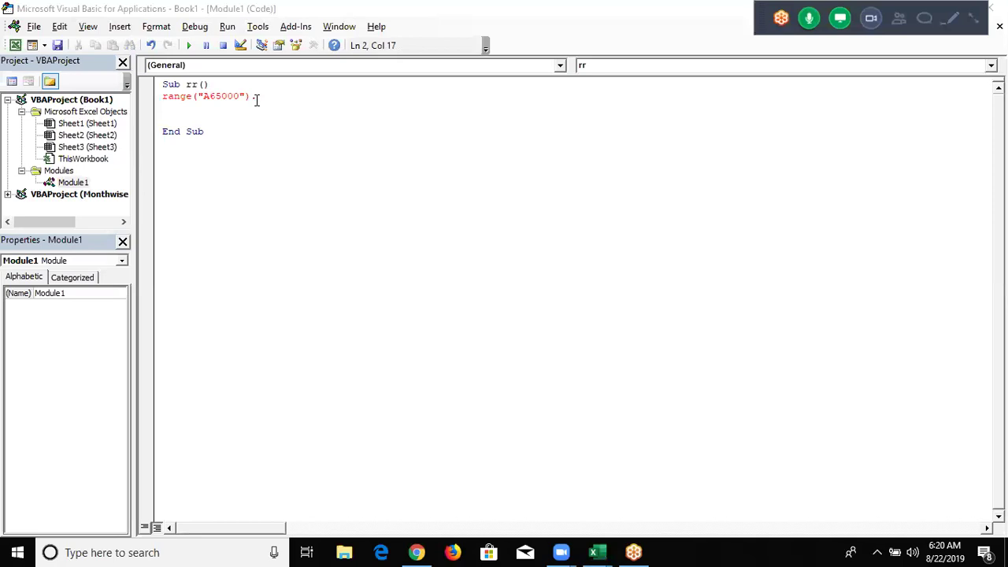
# Rewrite the line as Range("A1").CurrentRegion.Copy using IntelliSense
pyautogui.press('BackSpace')
pyautogui.press('BackSpace')
pyautogui.press('BackSpace')
pyautogui.press('BackSpace')
pyautogui.press('BackSpace')
pyautogui.press('BackSpace')
pyautogui.press('BackSpace')
pyautogui.write('A')
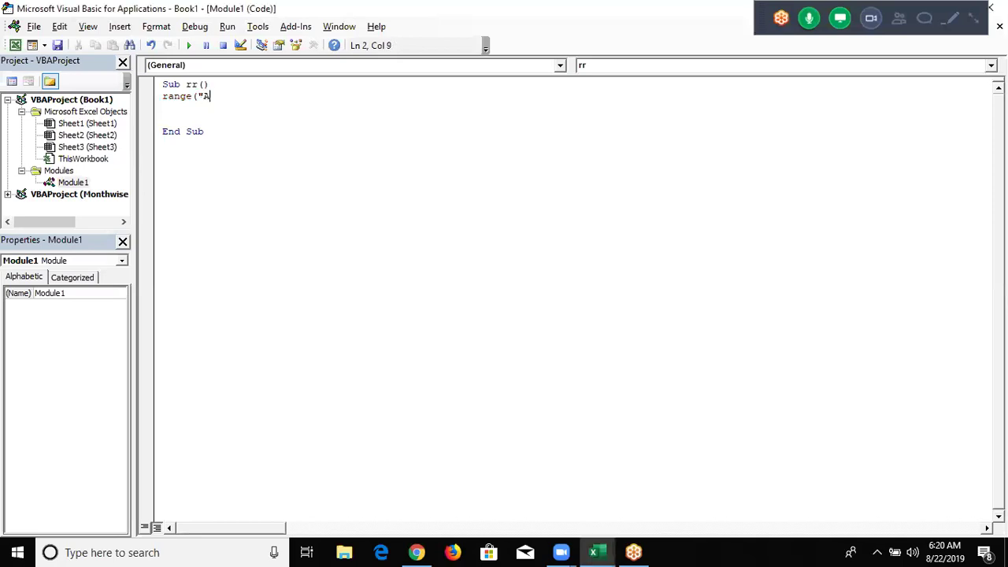
pyautogui.write('1").')
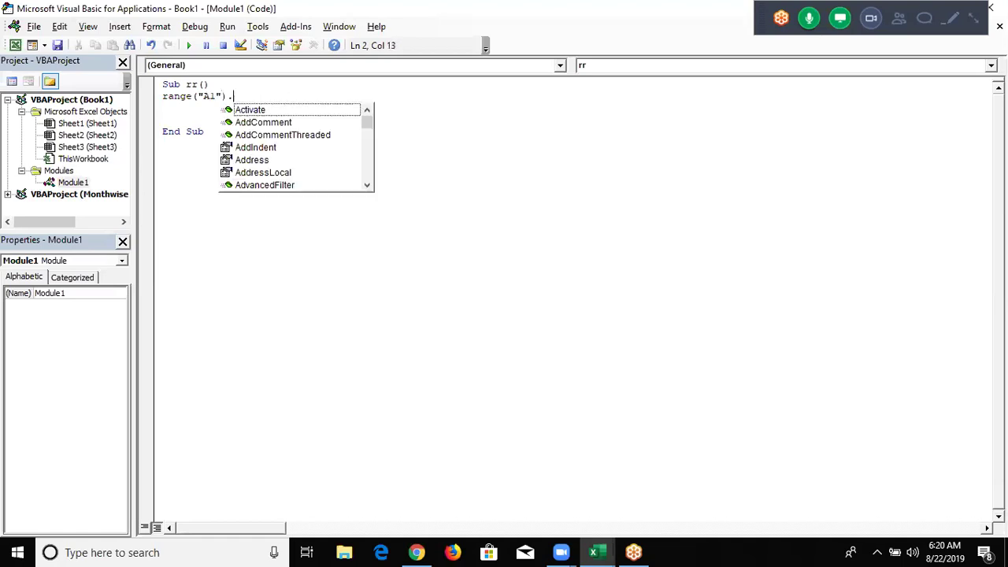
pyautogui.write('cu')
pyautogui.press('Down')
pyautogui.press('Tab')
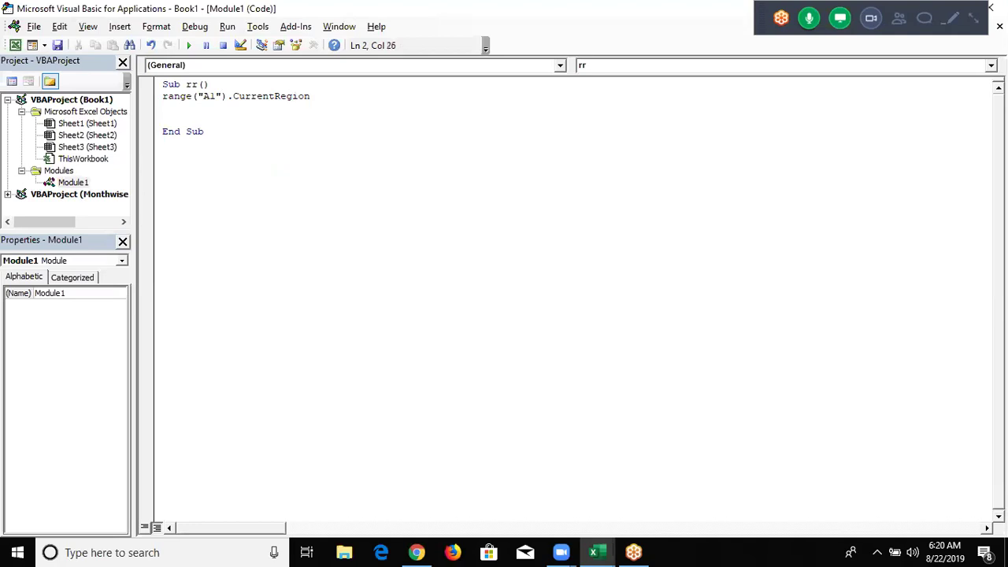
pyautogui.write('.copy')
pyautogui.press('Tab')
pyautogui.press('Return')
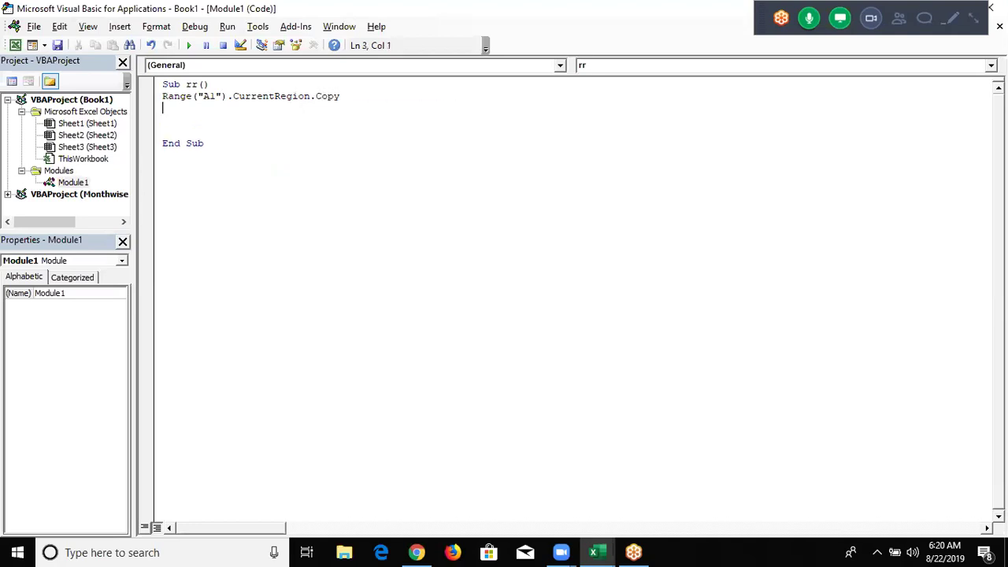
# Add a blank line and start range("A65000").e on the line below the copy statement
pyautogui.press('Up')
pyautogui.press('Up')
pyautogui.press('Down')
pyautogui.press('Return')
pyautogui.click(163, 119)
pyautogui.write('range')
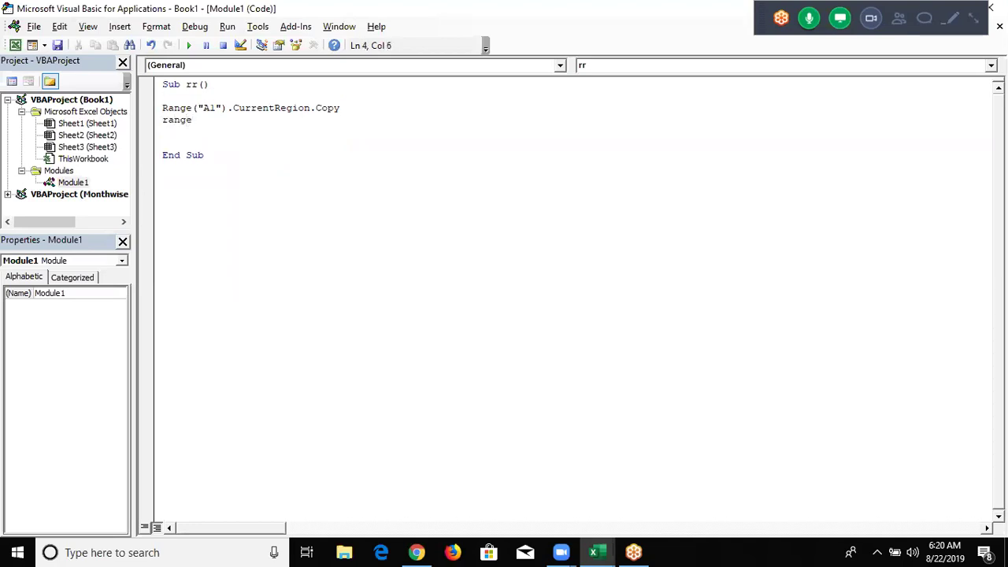
pyautogui.write('("A65000"')
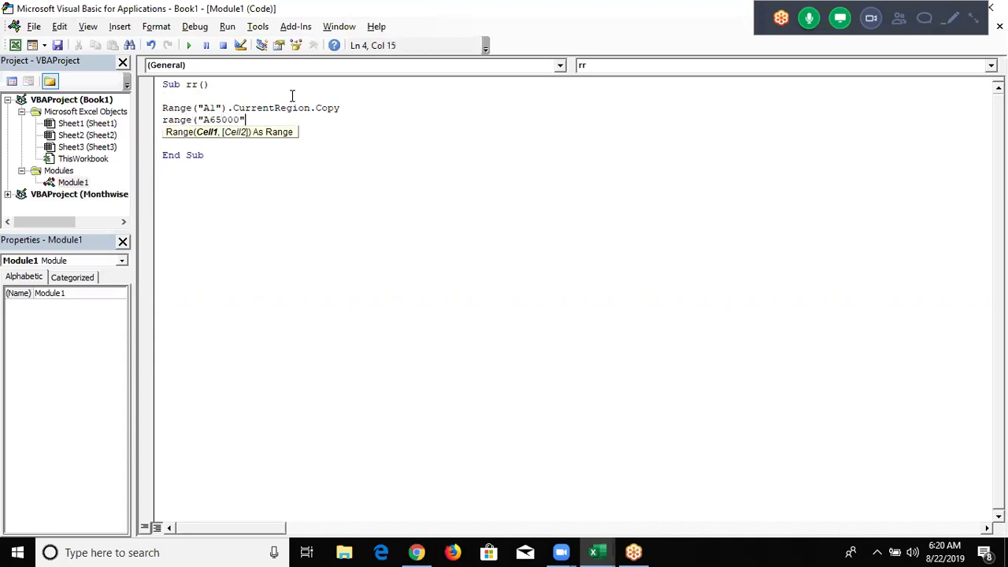
pyautogui.write(').en')
# Complete the line as Range("A65000").End(xlUp).Offset(2, 0).PasteSpecial
pyautogui.press('Tab')
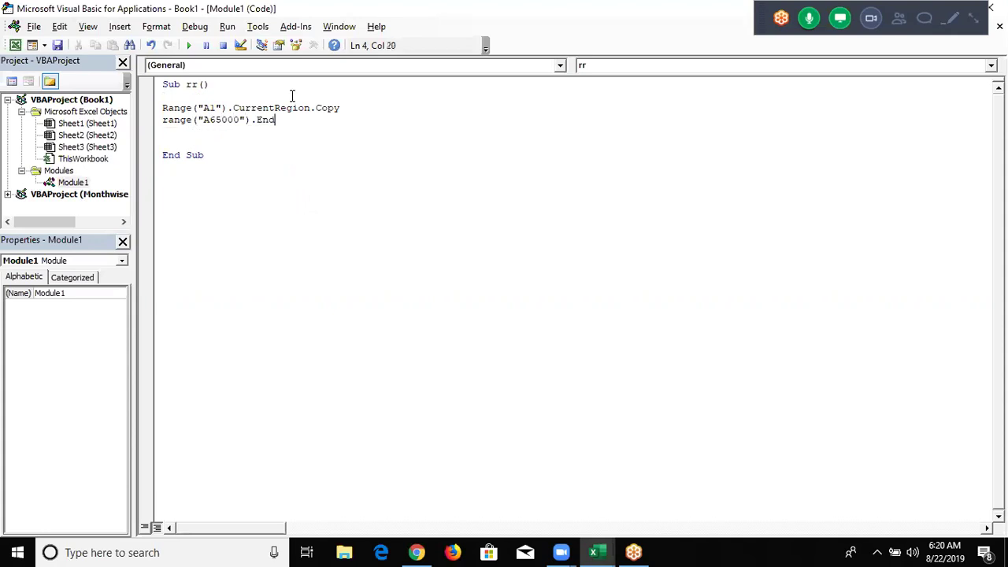
pyautogui.write('(')
pyautogui.press('Down')
pyautogui.press('Down')
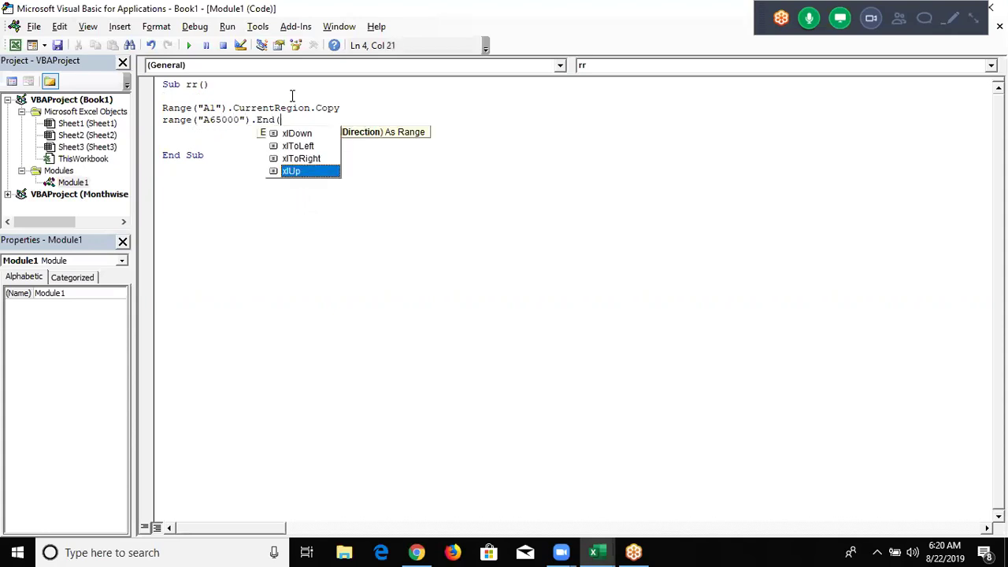
pyautogui.press('Tab')
pyautogui.write(')')
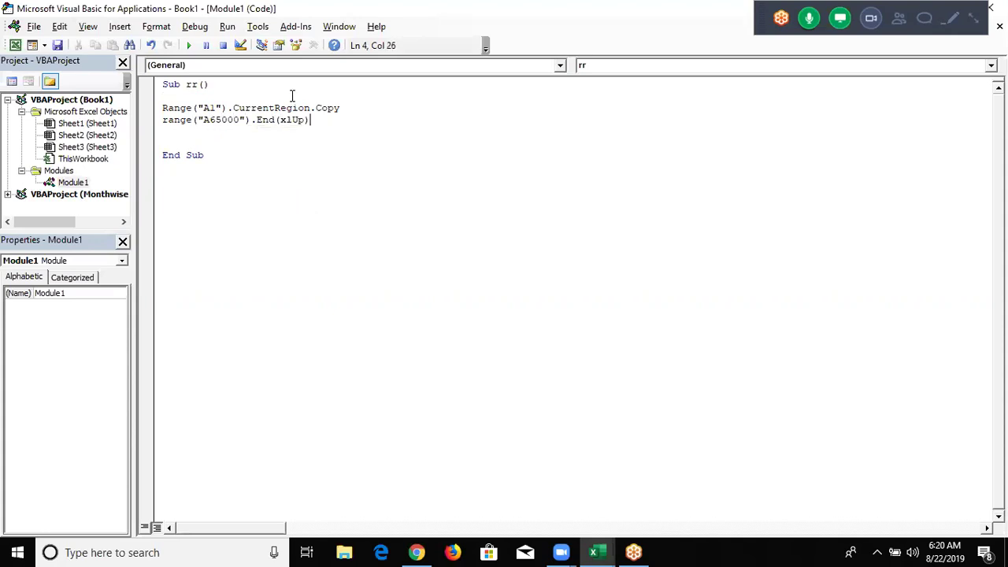
pyautogui.write('.of')
pyautogui.press('Tab')
pyautogui.write('(2')
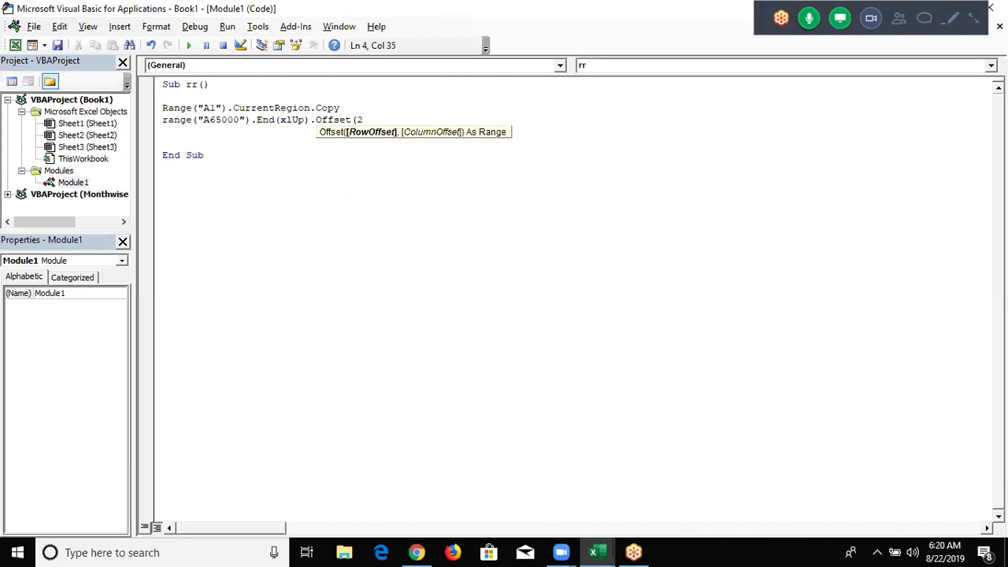
pyautogui.write(',0)')
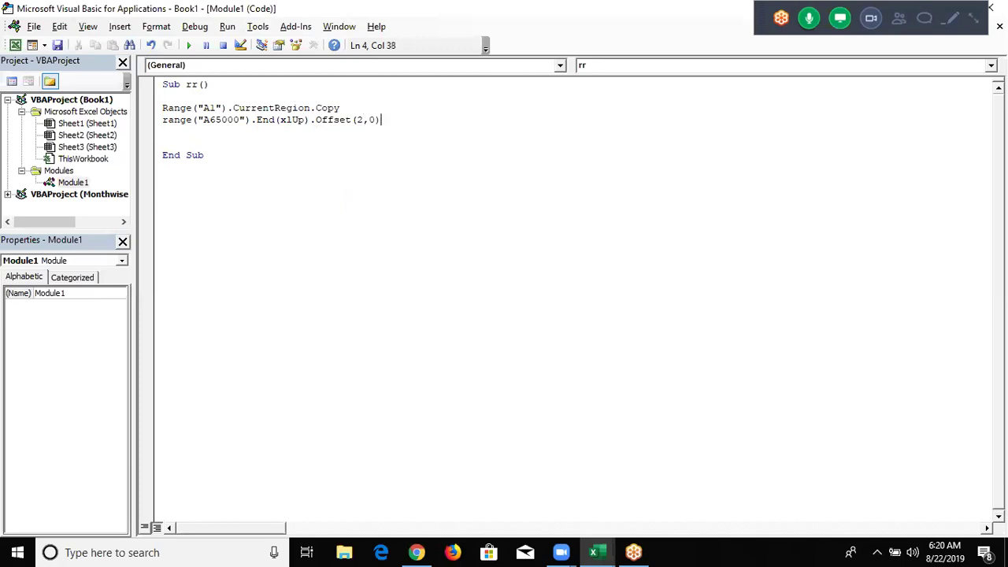
pyautogui.write('.p')
pyautogui.press('Down')
pyautogui.press('Down')
pyautogui.press('Down')
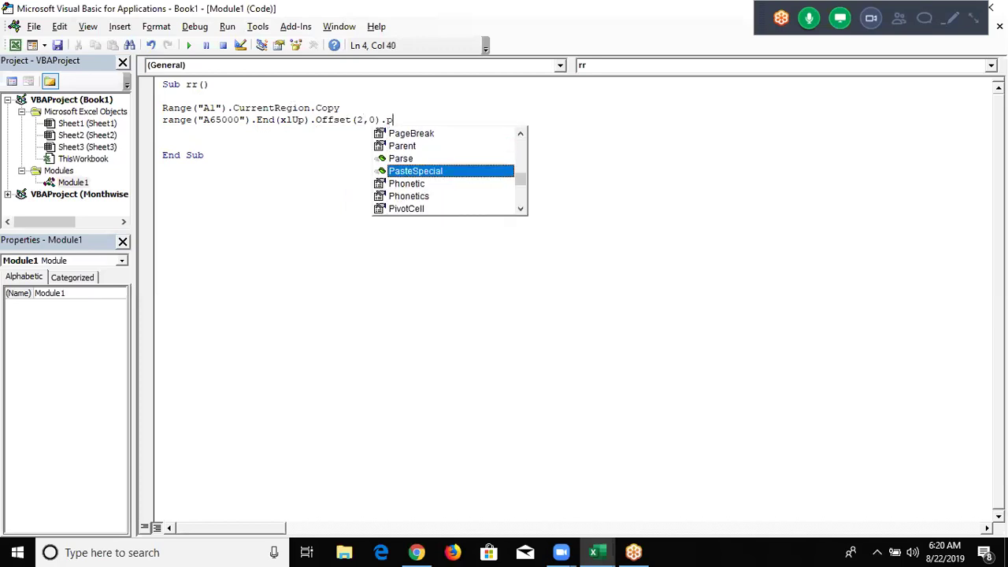
pyautogui.press('Tab')
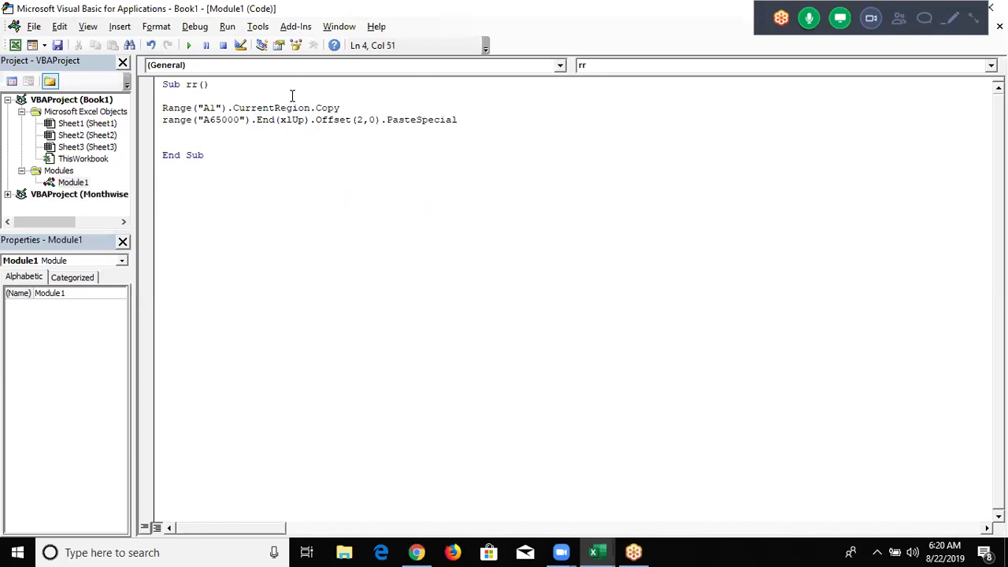
pyautogui.press('Return')
# Insert a blank line after the copy statement
pyautogui.press('Left')
pyautogui.press('Up')
pyautogui.press('Return')
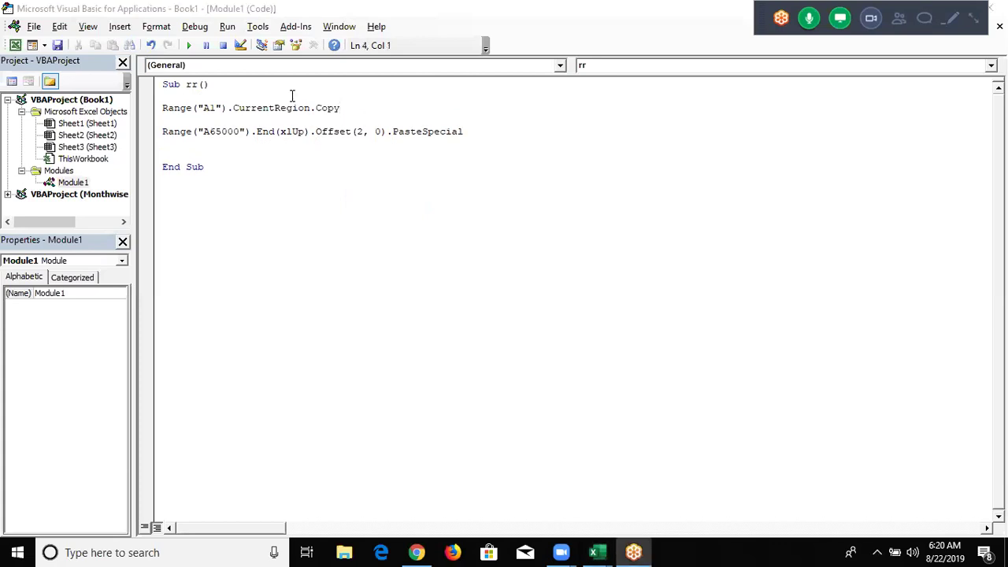
# In Book1, delete the empty row 2 so Pune sits under City, then return to VBA
pyautogui.hotkey('alt', 'Tab')
pyautogui.press('Tab')
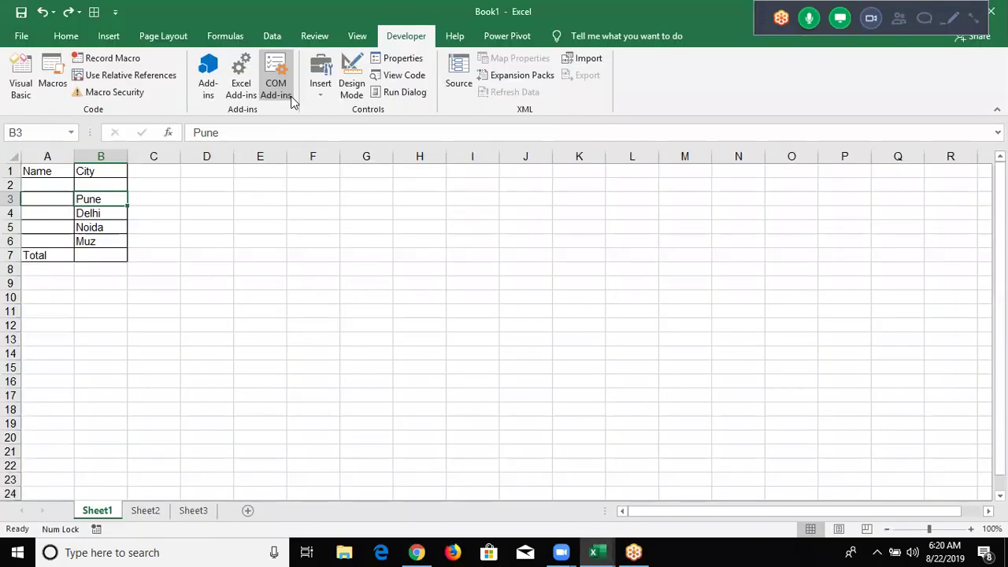
pyautogui.press('Up')
pyautogui.hotkey('shift', 'space')
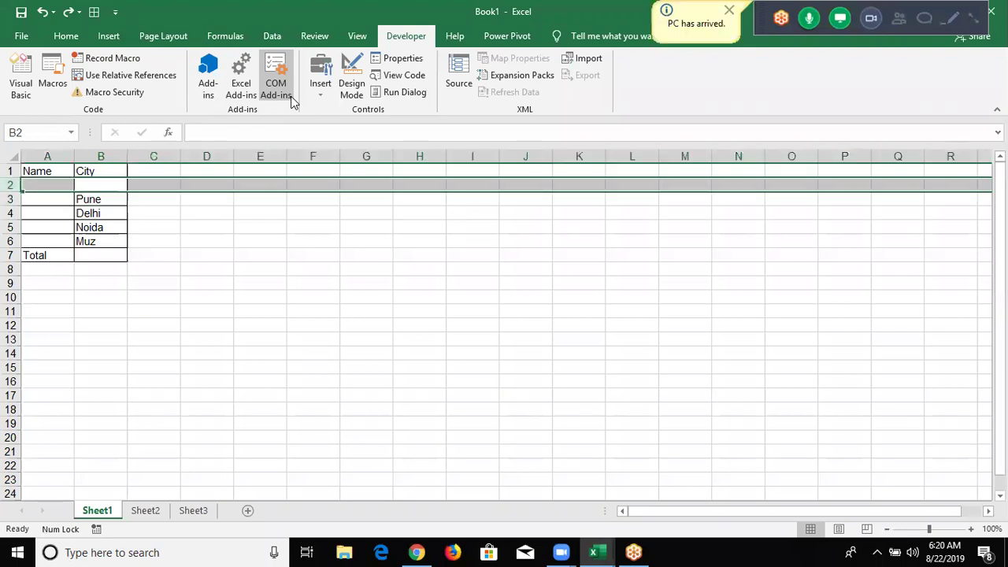
pyautogui.hotkey('ctrl', '-')
pyautogui.press('Down')
pyautogui.press('Up')
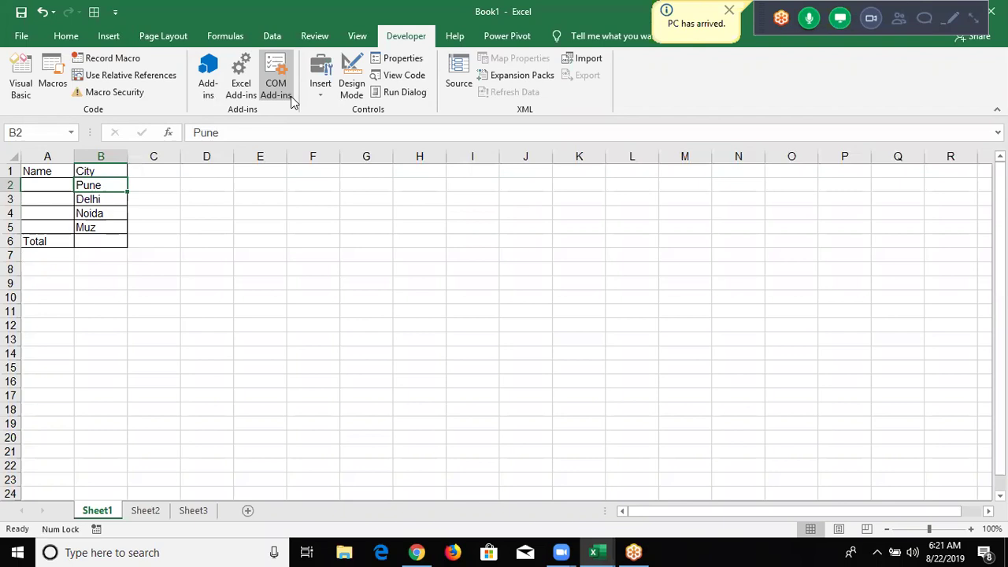
pyautogui.hotkey('alt', 'Tab')
pyautogui.hotkey('alt', 'Tab')
pyautogui.hotkey('alt', 'Tab')
# Copy the PasteSpecial line and paste several duplicates of it
pyautogui.press('Down')
pyautogui.hotkey('shift', 'Down')
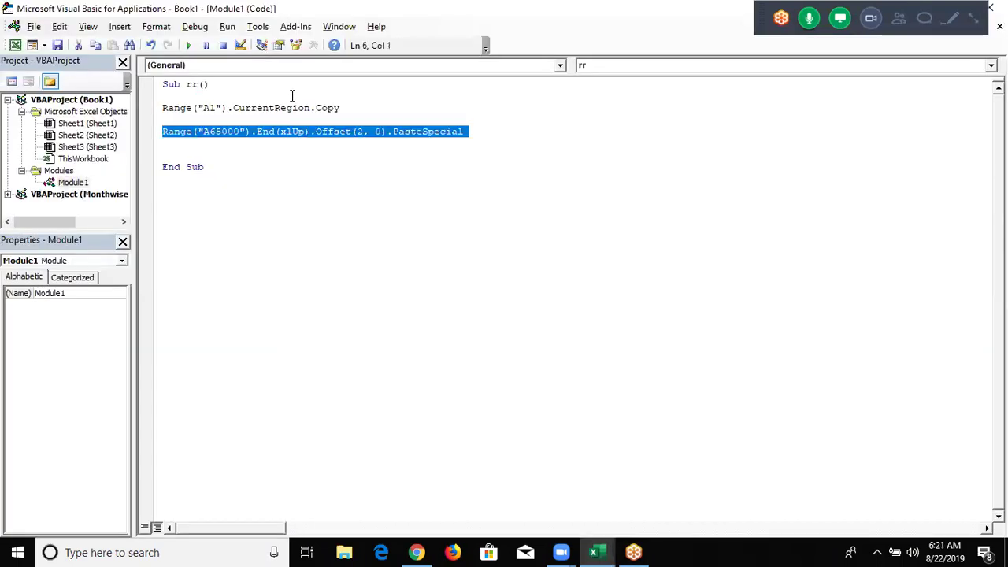
pyautogui.hotkey('ctrl', 'c')
pyautogui.hotkey('ctrl', 'v')
pyautogui.hotkey('ctrl', 'v')
pyautogui.hotkey('ctrl', 'v')
pyautogui.hotkey('ctrl', 'v')
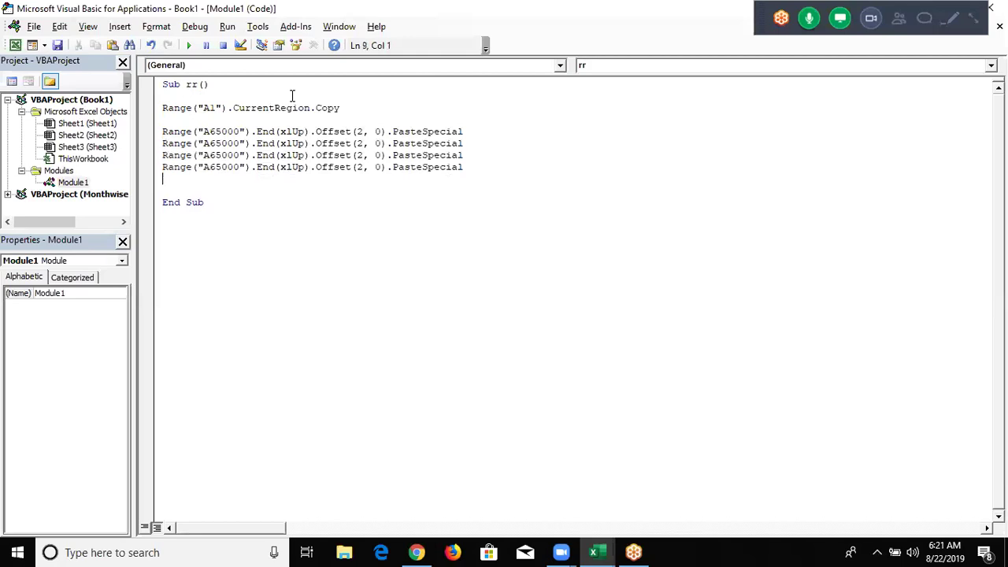
pyautogui.hotkey('ctrl', 'v')
pyautogui.hotkey('ctrl', 'v')
pyautogui.hotkey('ctrl', 'v')
pyautogui.hotkey('ctrl', 'v')
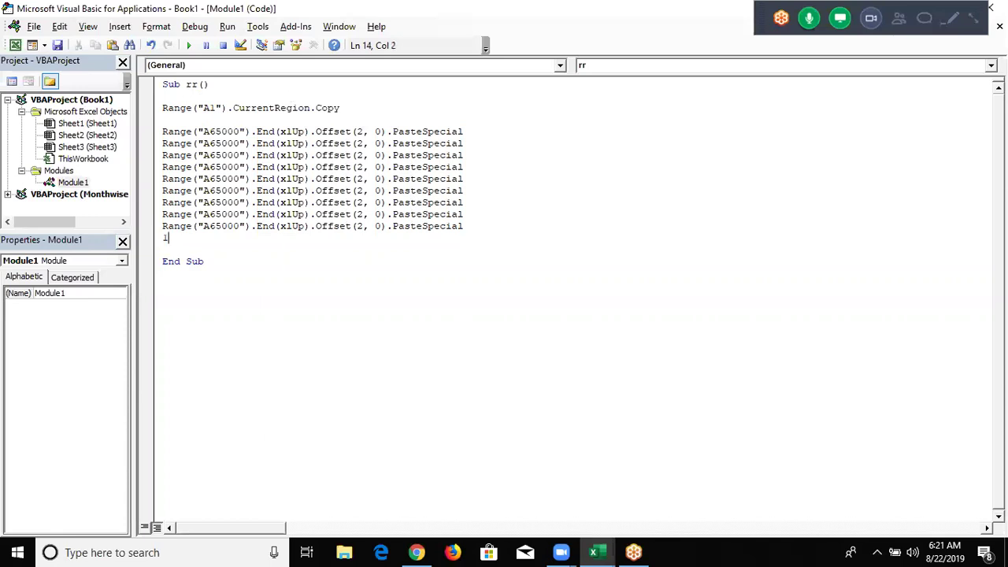
# Delete the duplicate paste lines and add blank lines around the remaining one
pyautogui.press('Up')
pyautogui.press('Up')
pyautogui.press('Up')
pyautogui.hotkey('shift', 'Down')
pyautogui.hotkey('shift', 'Down')
pyautogui.hotkey('shift', 'Down')
pyautogui.hotkey('shift', 'Down')
pyautogui.hotkey('shift', 'Down')
pyautogui.hotkey('shift', 'Down')
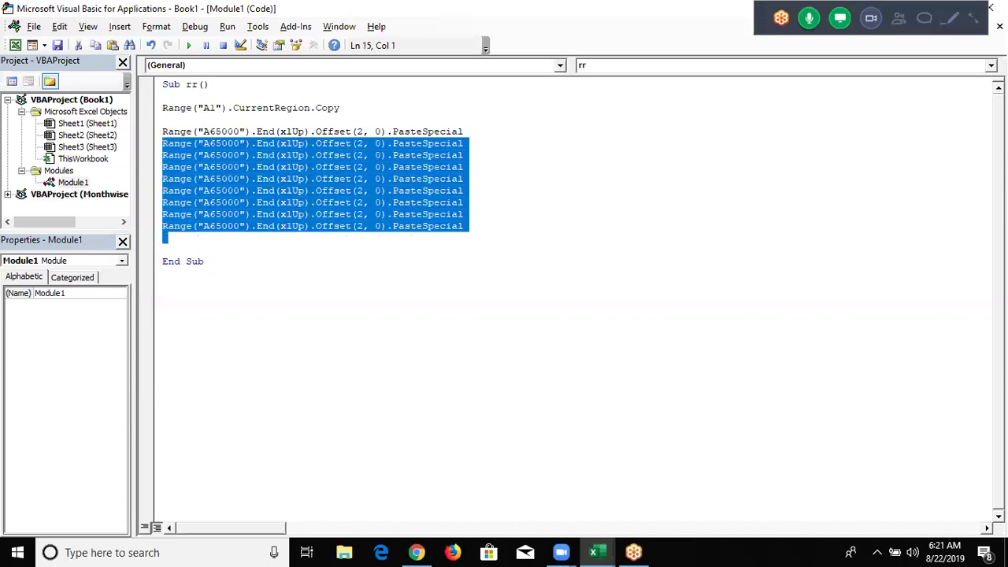
pyautogui.press('Delete')
pyautogui.press('Up')
pyautogui.press('Return')
pyautogui.press('Down')
pyautogui.press('Return')
pyautogui.press('Return')
pyautogui.press('Up')
pyautogui.press('Up')
pyautogui.press('Up')
pyautogui.press('Return')
pyautogui.press('Up')
# Type For i = 1 To 10 above the paste line and Next i below it
pyautogui.press('Up')
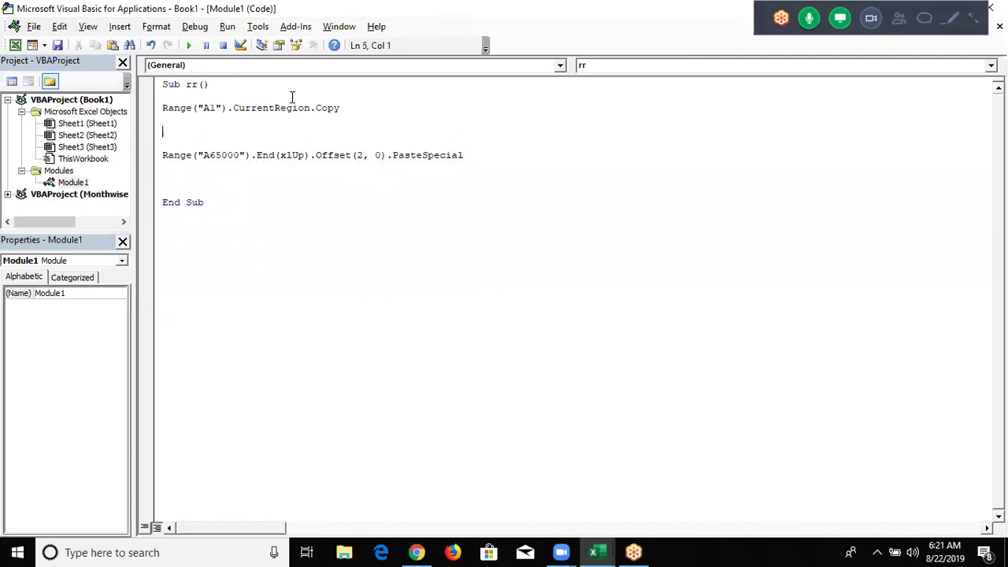
pyautogui.write('for i =1 ')
pyautogui.write('to 10')
pyautogui.press('Up')
pyautogui.press('Down')
pyautogui.press('Down')
pyautogui.press('Down')
pyautogui.press('Down')
pyautogui.press('Down')
pyautogui.write('nect')
pyautogui.press('BackSpace')
pyautogui.press('BackSpace')
pyautogui.write('xt i')
pyautogui.press('Up')
pyautogui.press('Up')
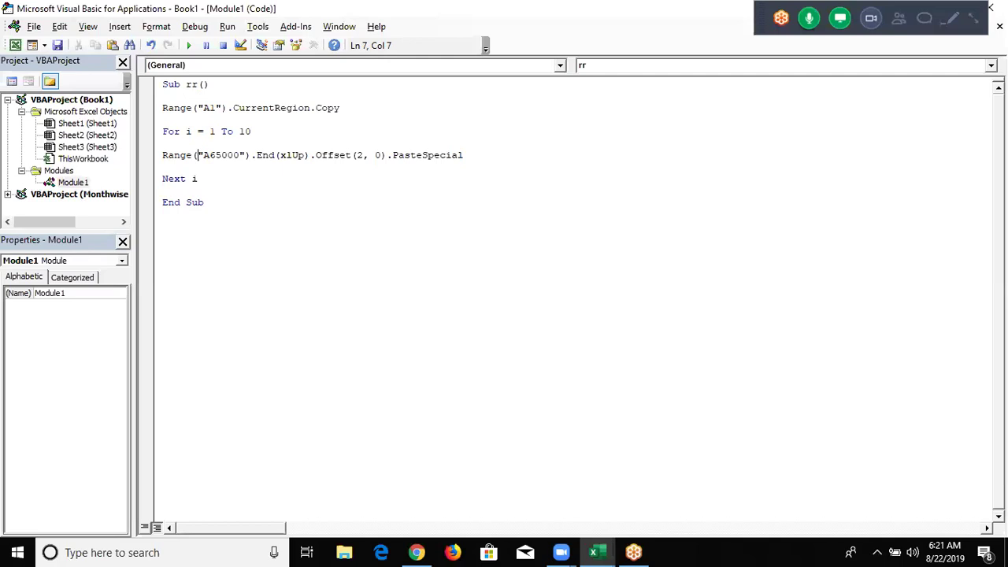
# Select the looped paste line, then switch back to the Book1 workbook in Excel
pyautogui.press('Left')
pyautogui.press('Left')
pyautogui.press('Left')
pyautogui.press('Left')
pyautogui.press('Left')
pyautogui.press('Left')
pyautogui.hotkey('shift', 'Down')
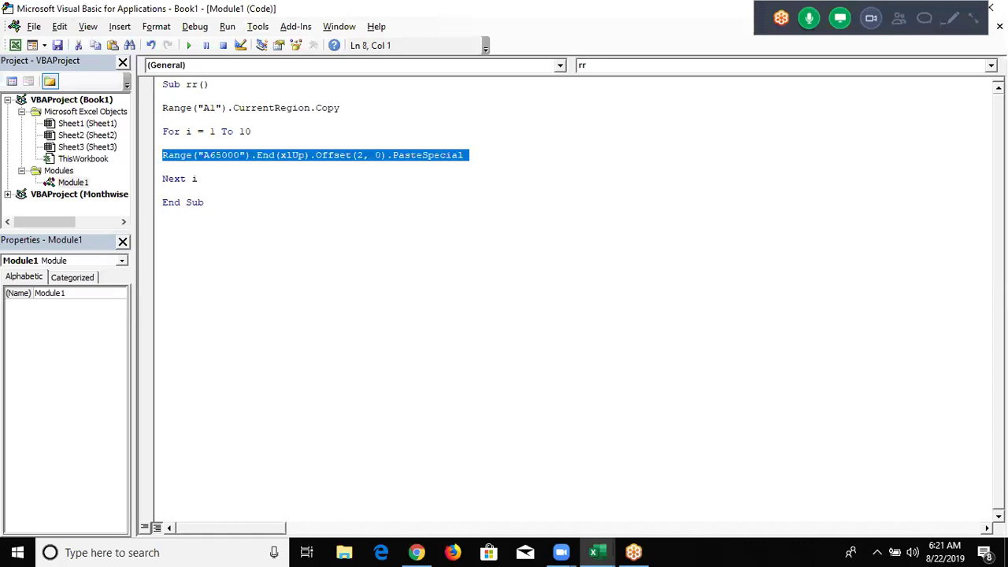
pyautogui.press('Up')
pyautogui.press('Up')
pyautogui.press('Up')
pyautogui.hotkey('shift', 'Down')
pyautogui.press('Left')
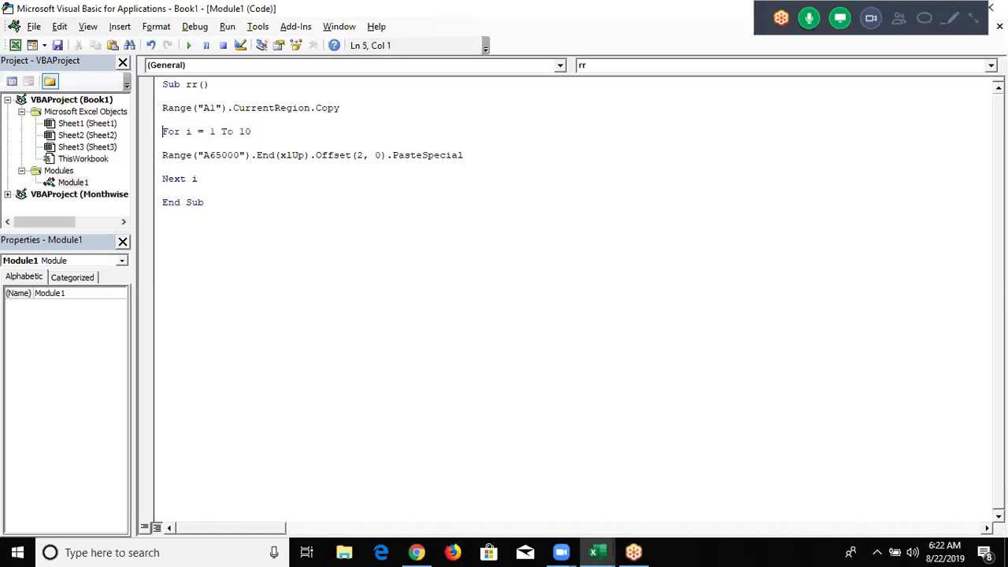
pyautogui.press('Down')
pyautogui.press('Down')
pyautogui.press('Down')
pyautogui.hotkey('alt', 'Tab')
pyautogui.hotkey('alt', 'Tab')
pyautogui.hotkey('alt', 'Tab')
# Enter 'For' in G2 and 'Do' in G5 beside the Name/City table
pyautogui.press('Right')
pyautogui.press('Right')
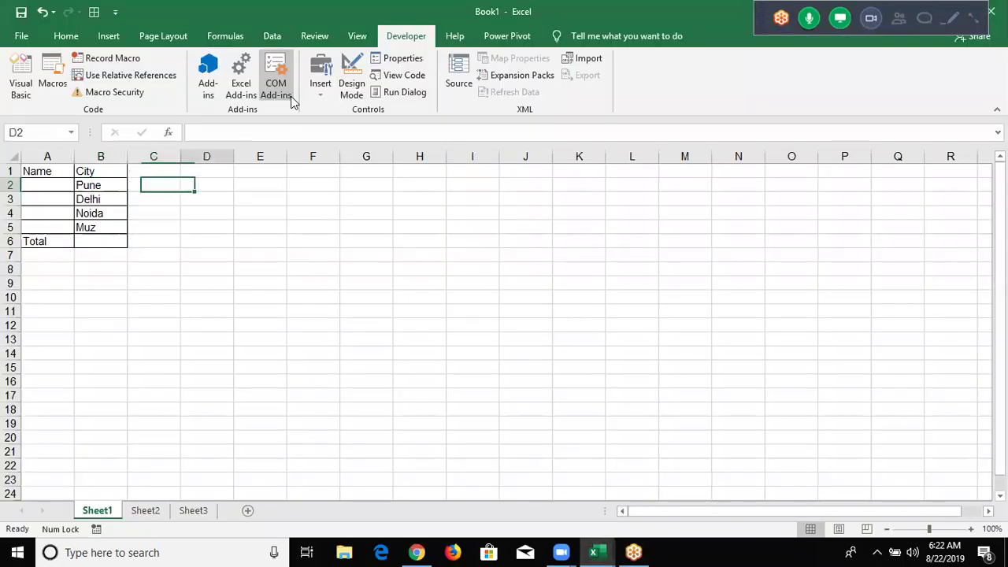
pyautogui.press('Right')
pyautogui.press('Right')
pyautogui.press('Right')
pyautogui.write('For')
pyautogui.press('Return')
pyautogui.press('Down')
pyautogui.press('Down')
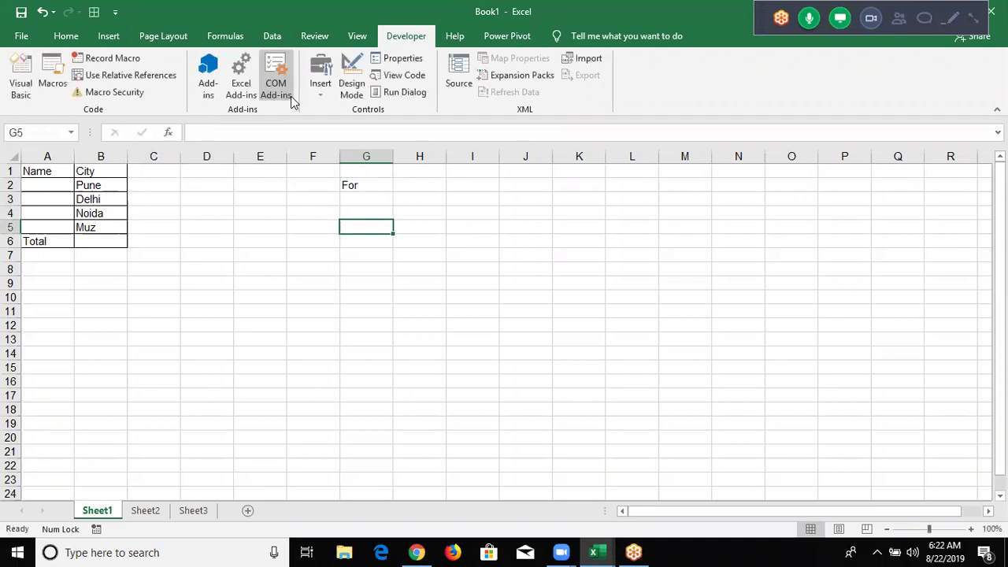
pyautogui.write('Do')
pyautogui.press('Return')
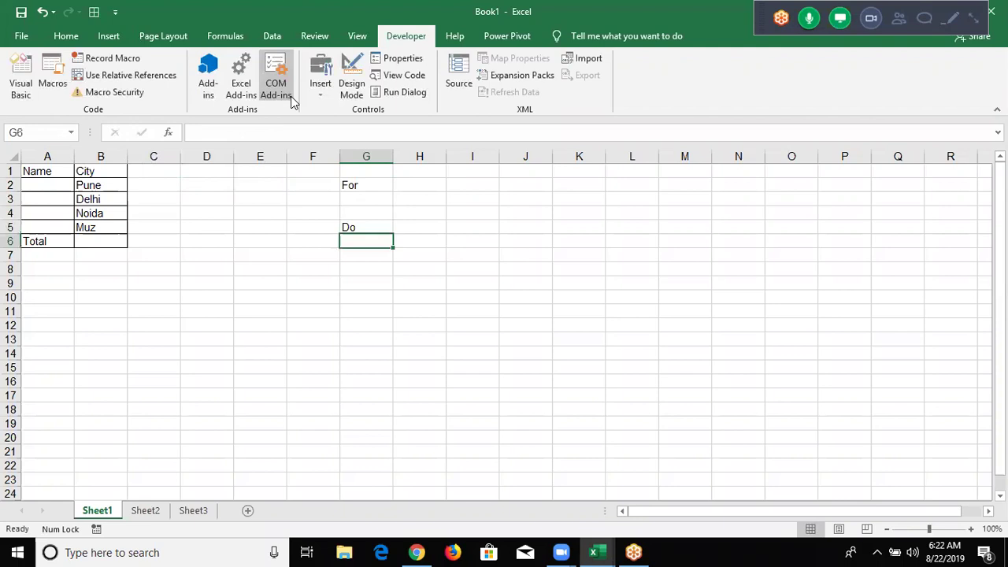
# Add 'I' in H2 and '1 to 10' in I2, then return to the VBA editor
pyautogui.press('Up')
pyautogui.press('Up')
pyautogui.press('Up')
pyautogui.press('Up')
pyautogui.press('Right')
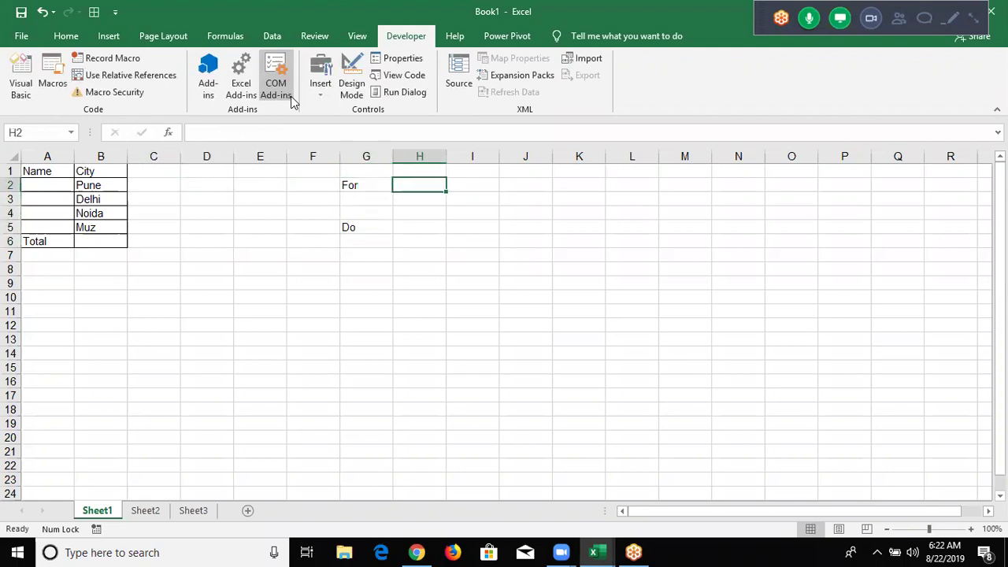
pyautogui.write('I')
pyautogui.press('Right')
pyautogui.write('1 ')
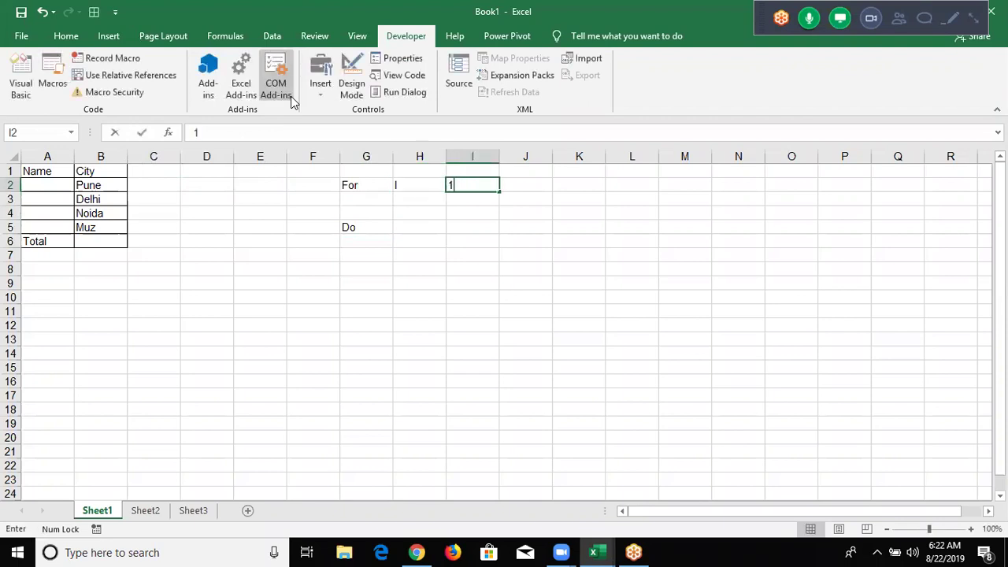
pyautogui.write('to 10')
pyautogui.press('Return')
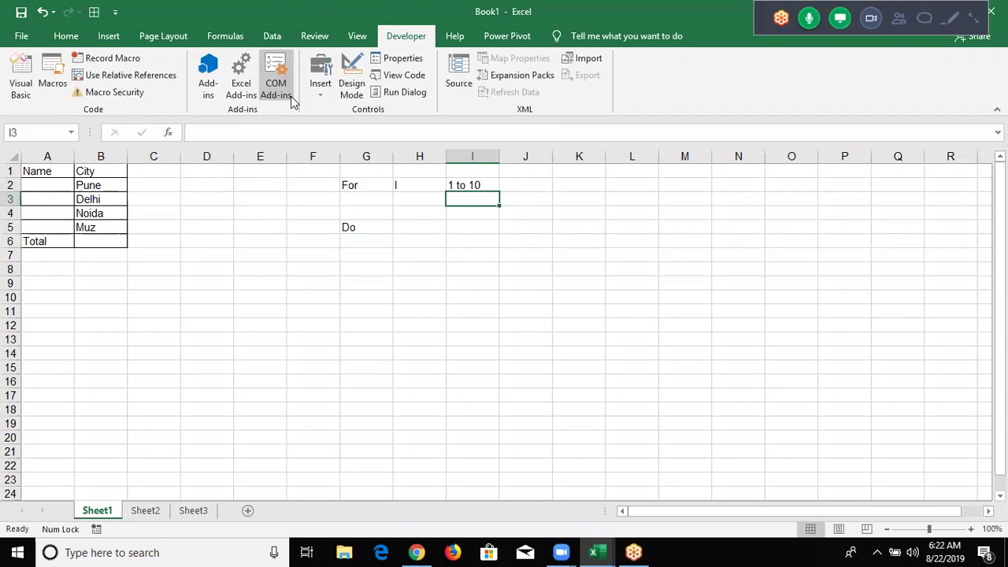
pyautogui.hotkey('alt', 'Tab')
pyautogui.hotkey('alt', 'Tab')
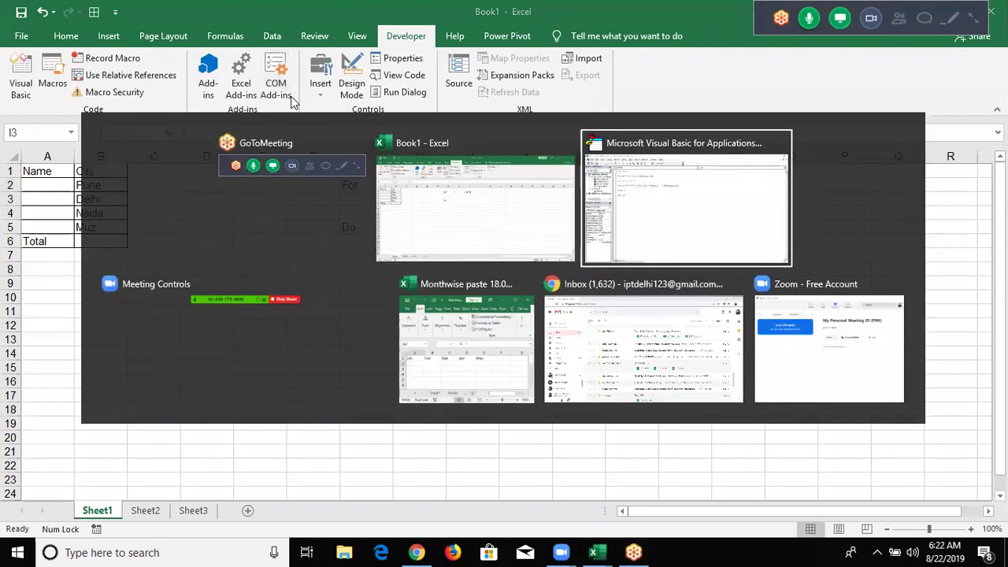
pyautogui.press('Up')
pyautogui.press('Up')
pyautogui.press('Up')
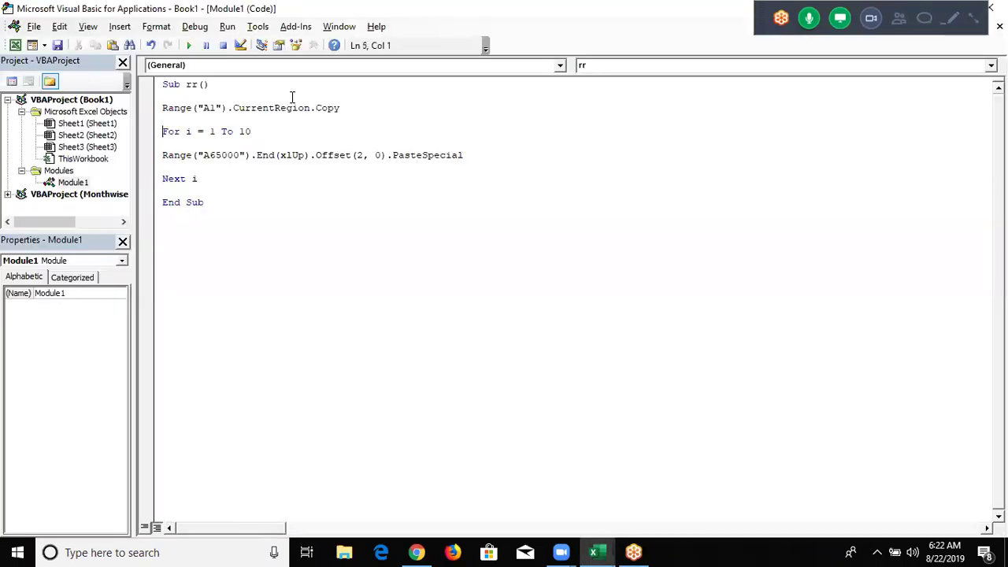
pyautogui.hotkey('shift', 'End')
pyautogui.press('Right')
pyautogui.press('Up')
pyautogui.press('Down')
pyautogui.press('Down')
pyautogui.hotkey('shift', 'Down')
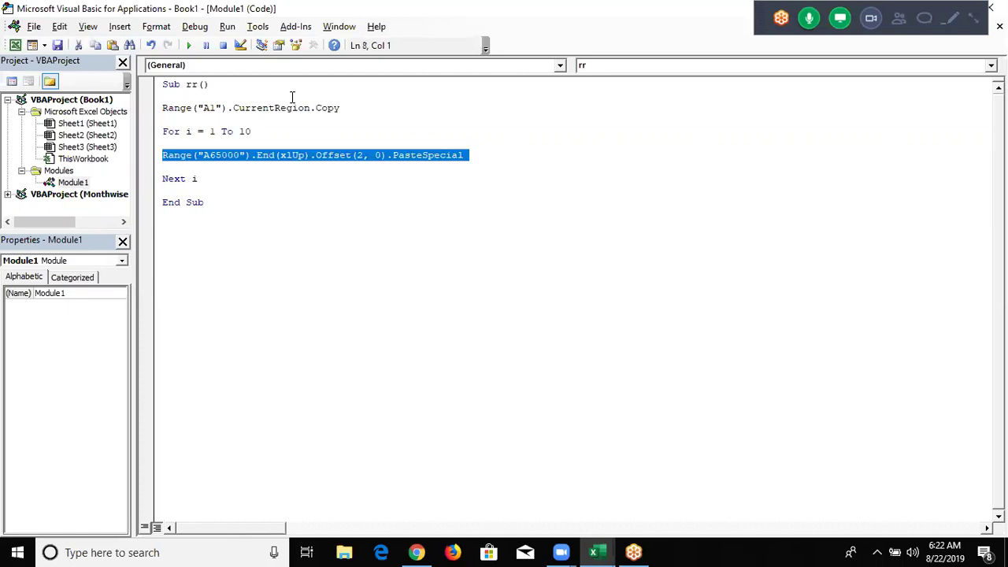
pyautogui.press('Up')
pyautogui.press('Up')
pyautogui.press('Right')
pyautogui.press('Right')
pyautogui.press('Right')
pyautogui.press('Right')
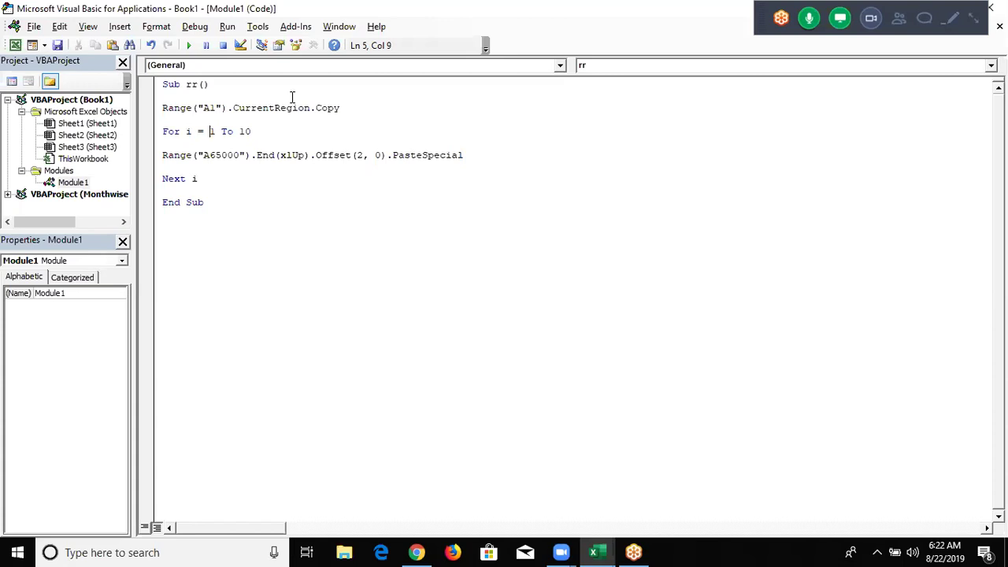
pyautogui.press('Left')
pyautogui.press('Left')
pyautogui.press('Left')
pyautogui.press('Left')
pyautogui.hotkey('shift', 'Right')
# Highlight the loop variable i, the Next i line and the upper bound 10 in rr
pyautogui.press('Right')
pyautogui.hotkey('shift', 'Left')
pyautogui.press('Down')
pyautogui.press('Down')
pyautogui.press('Down')
pyautogui.hotkey('shift', 'Left')
pyautogui.hotkey('shift', 'Left')
pyautogui.hotkey('shift', 'Left')
pyautogui.press('Right')
pyautogui.press('Right')
pyautogui.hotkey('shift', 'Right')
pyautogui.click(253, 142)
pyautogui.doubleClick(245, 132)
pyautogui.click(194, 179)
pyautogui.doubleClick(194, 180)
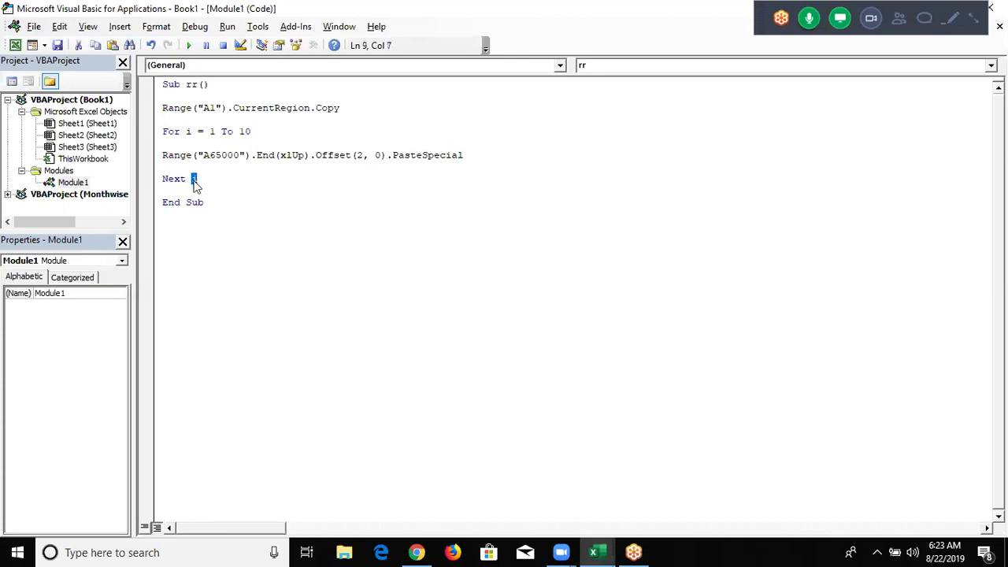
pyautogui.doubleClick(244, 133)
# Insert blank lines after Next i, re-highlight the For variable i, and return to Excel
pyautogui.click(209, 179)
pyautogui.press('Return')
pyautogui.press('Return')
pyautogui.press('Return')
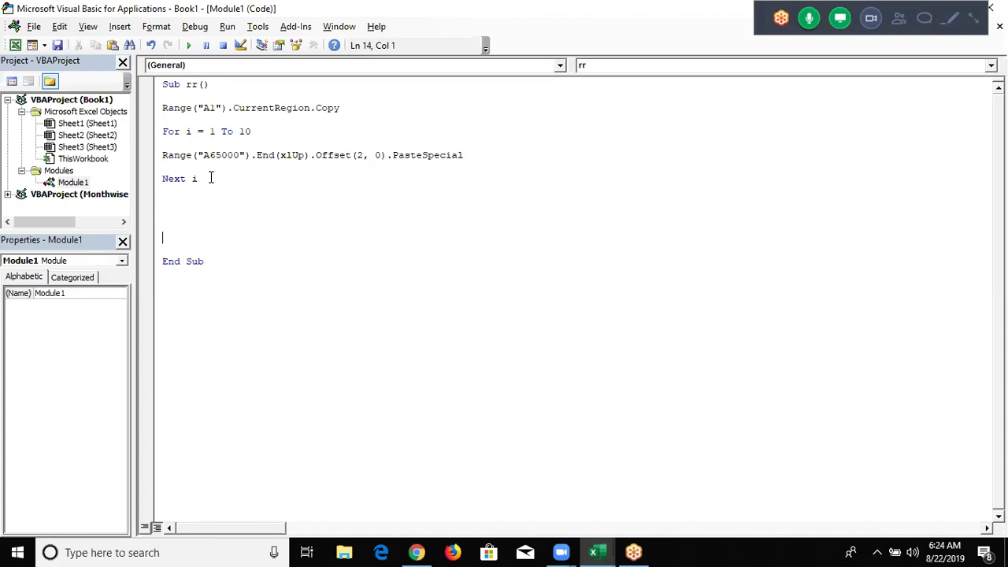
pyautogui.press('Up')
pyautogui.press('Up')
pyautogui.press('Up')
pyautogui.press('Up')
pyautogui.press('Up')
pyautogui.press('Up')
pyautogui.press('Up')
pyautogui.press('Up')
pyautogui.press('Right')
pyautogui.press('Right')
pyautogui.press('Right')
pyautogui.press('Right')
pyautogui.press('Right')
pyautogui.hotkey('shift', 'Left')
pyautogui.press('Down')
pyautogui.press('Down')
pyautogui.press('Down')
pyautogui.press('Down')
pyautogui.hotkey('alt', 'Tab')
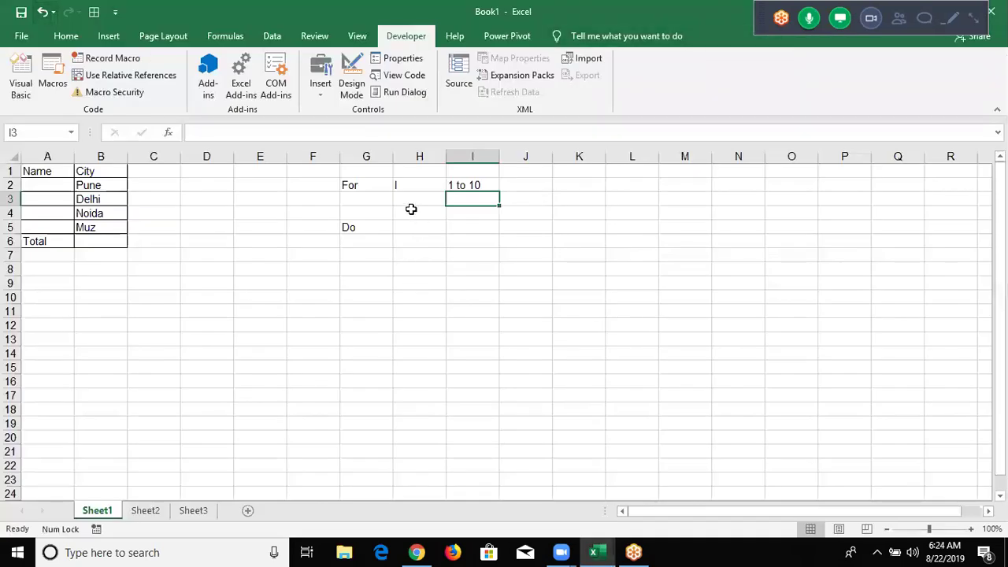
# Type 'each' in H3, then select the empty block E8:H15 and show the formatting commands
pyautogui.click(401, 199)
pyautogui.write('each')
pyautogui.press('Return')
pyautogui.press('Up')
pyautogui.press('Up')
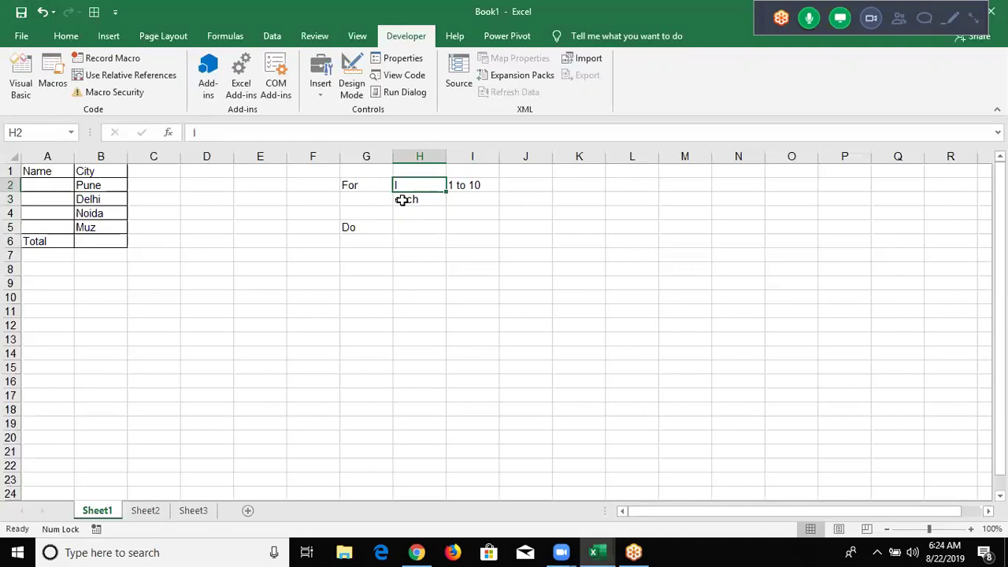
pyautogui.press('Right')
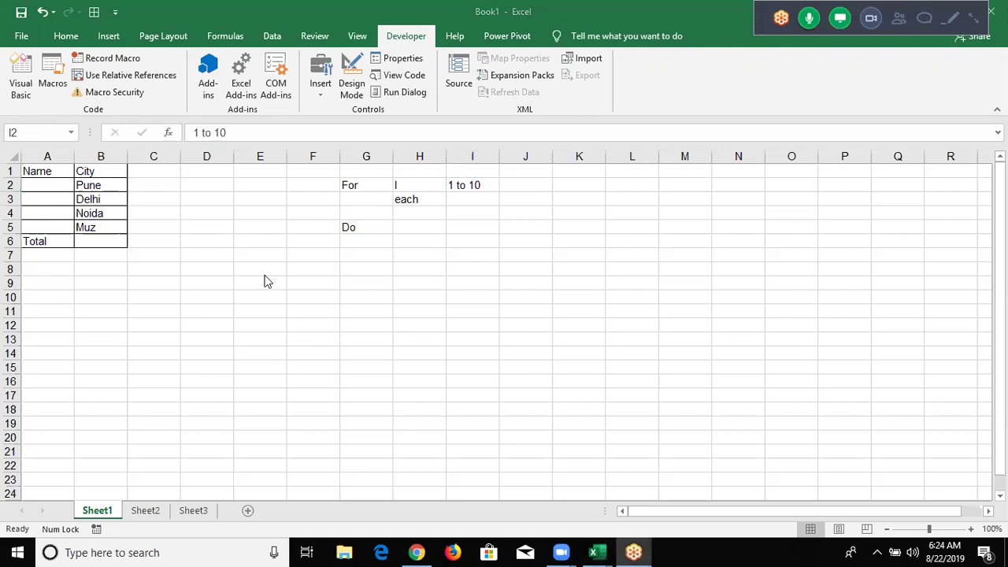
pyautogui.moveTo(263, 275); pyautogui.dragTo(411, 363)
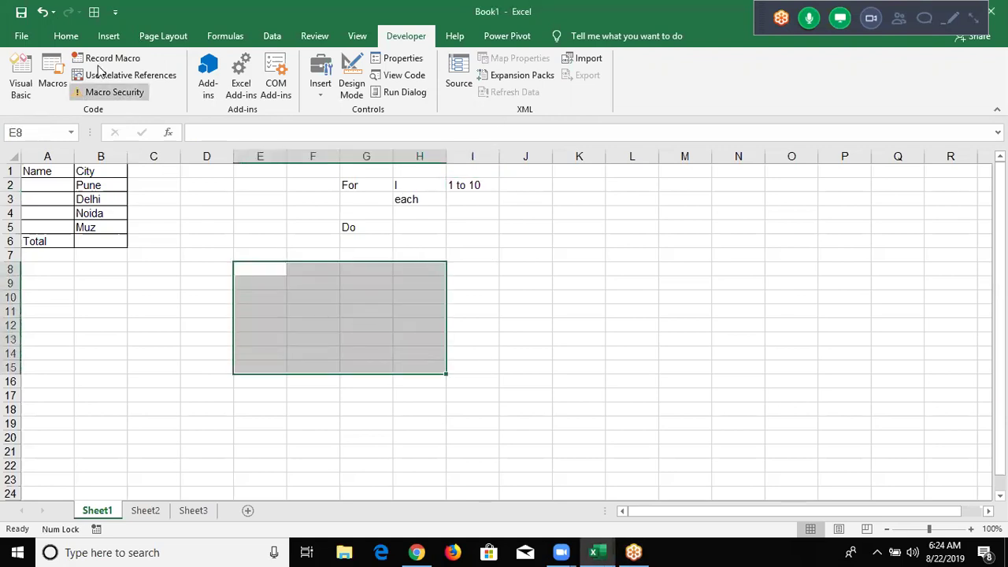
pyautogui.click(66, 35)
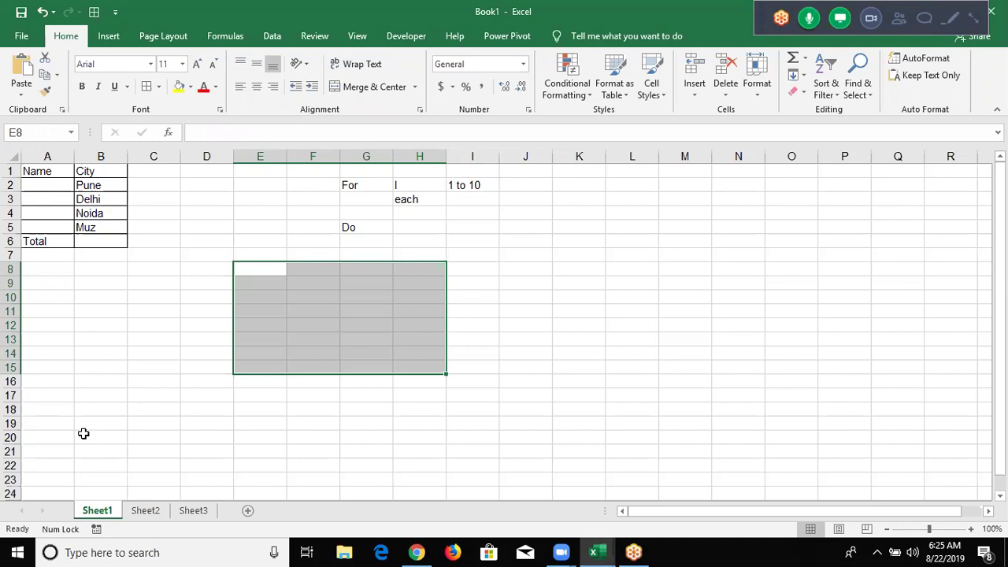
# Retype the H3 note as capitalised 'Each'
pyautogui.press('Up')
pyautogui.press('Up')
pyautogui.press('Up')
pyautogui.press('Up')
pyautogui.press('Right')
pyautogui.press('Right')
pyautogui.press('Right')
pyautogui.press('Left')
pyautogui.press('Up')
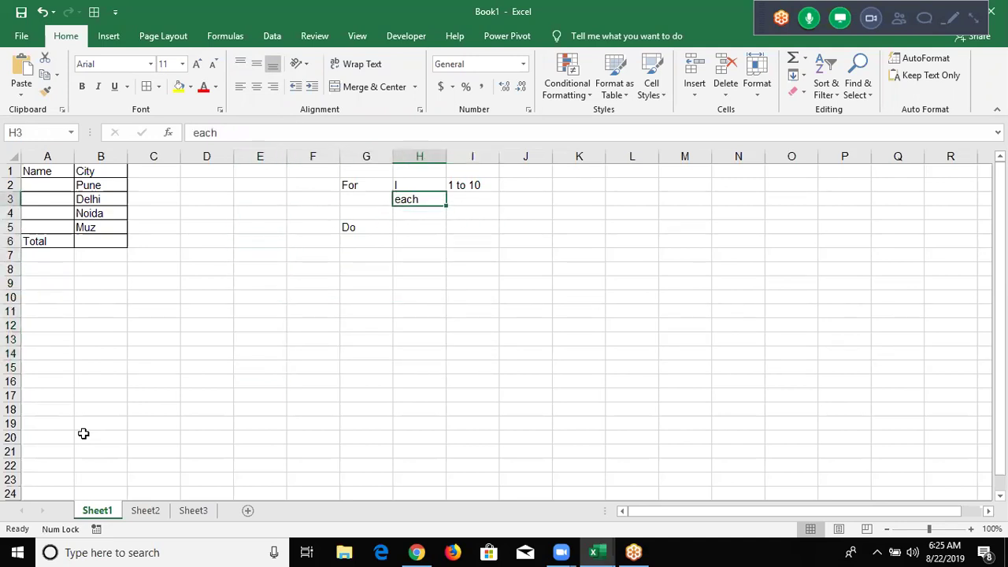
pyautogui.write('Each')
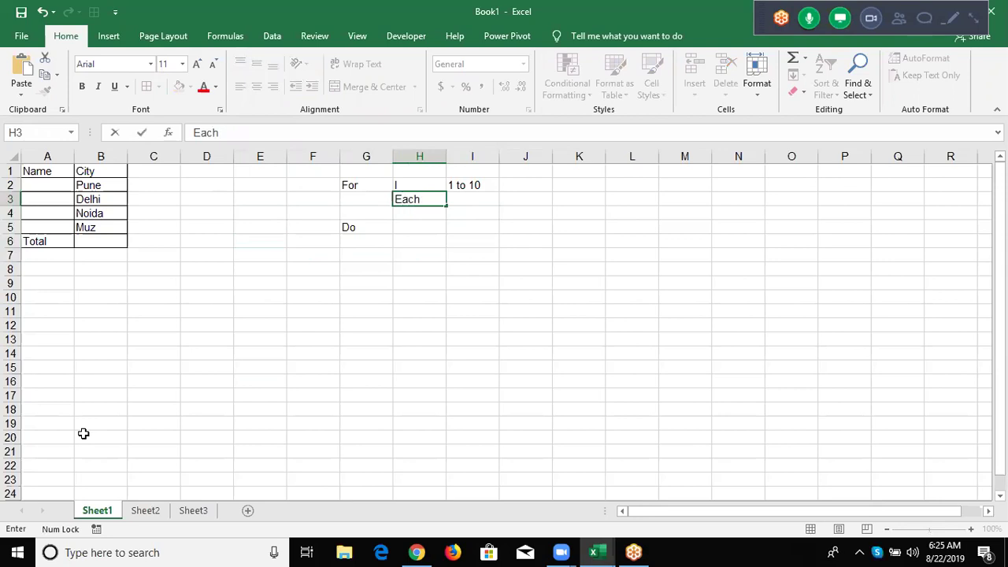
pyautogui.press('Return')
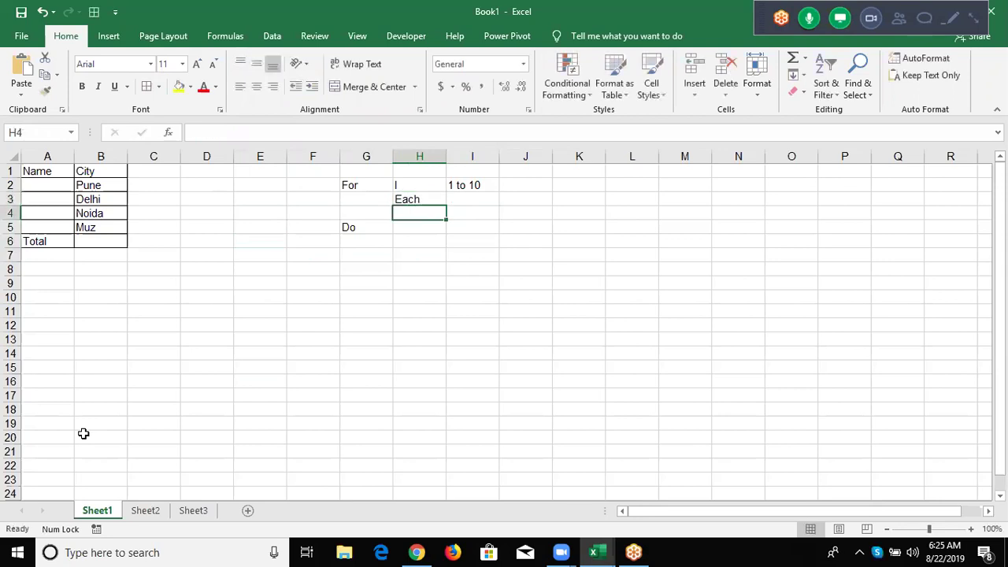
pyautogui.press('Up')
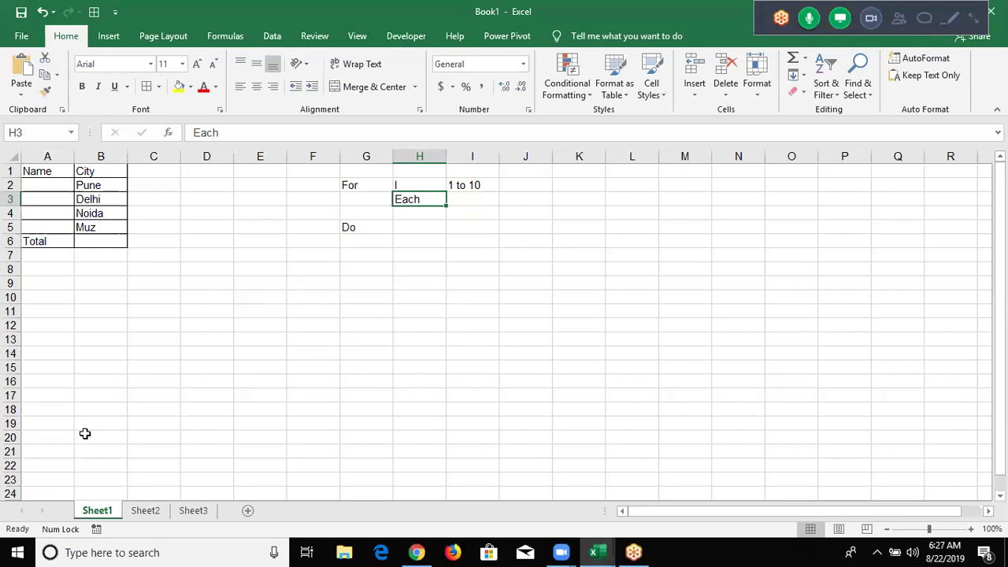
pyautogui.press('Up')
pyautogui.press('Right')
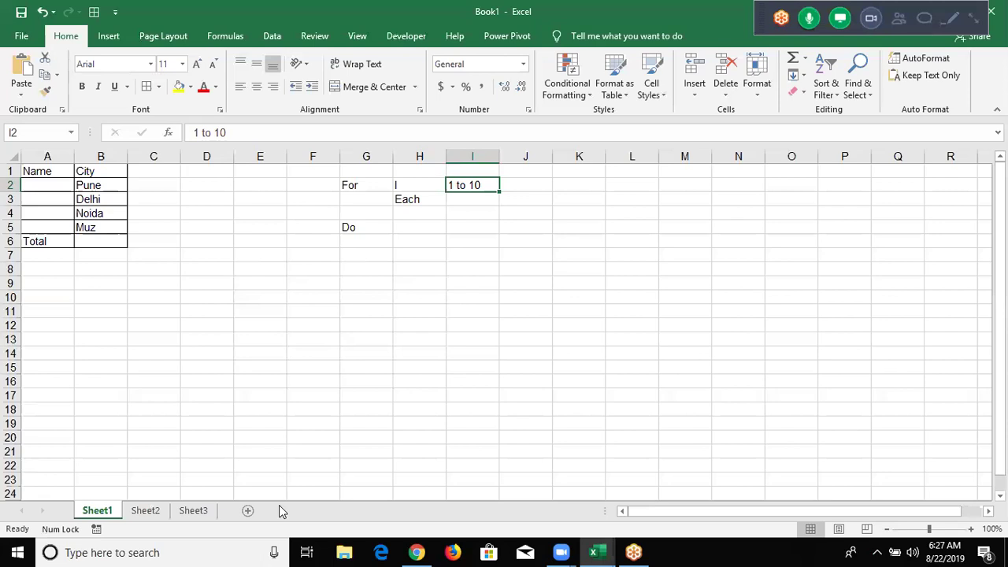
pyautogui.press('Left')
pyautogui.press('Down')
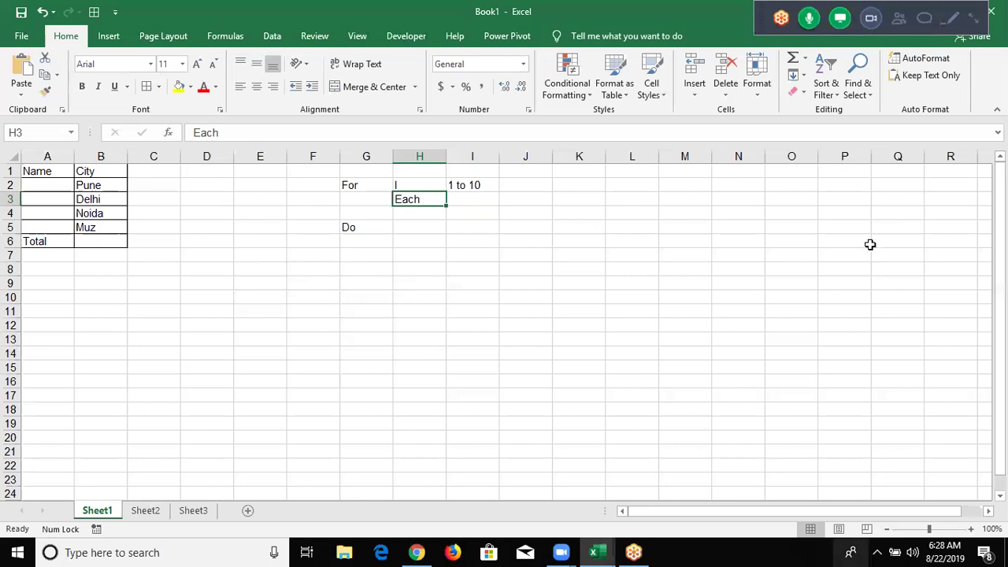
pyautogui.moveTo(203, 170); pyautogui.dragTo(202, 338)
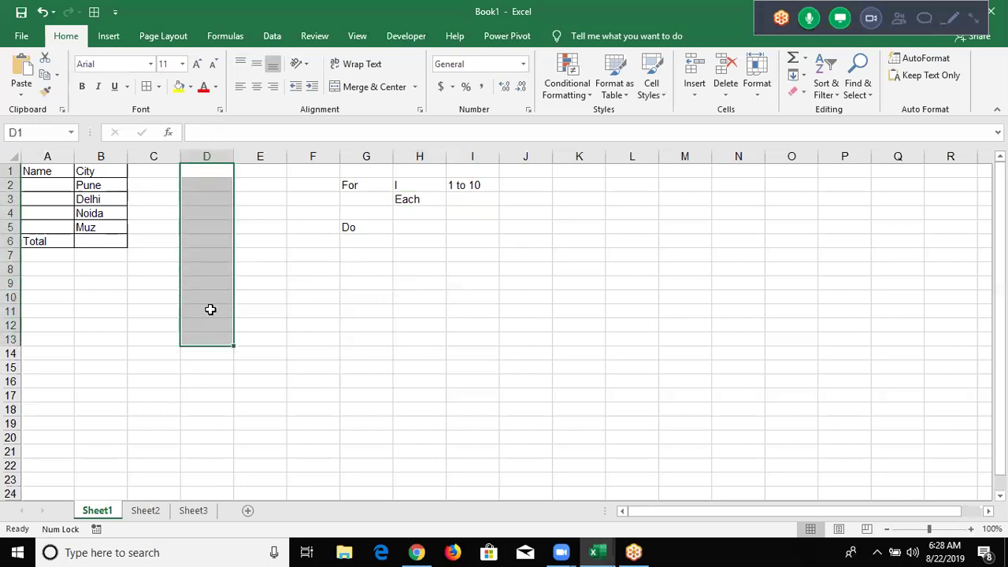
pyautogui.click(256, 285)
pyautogui.moveTo(208, 171); pyautogui.dragTo(207, 375)
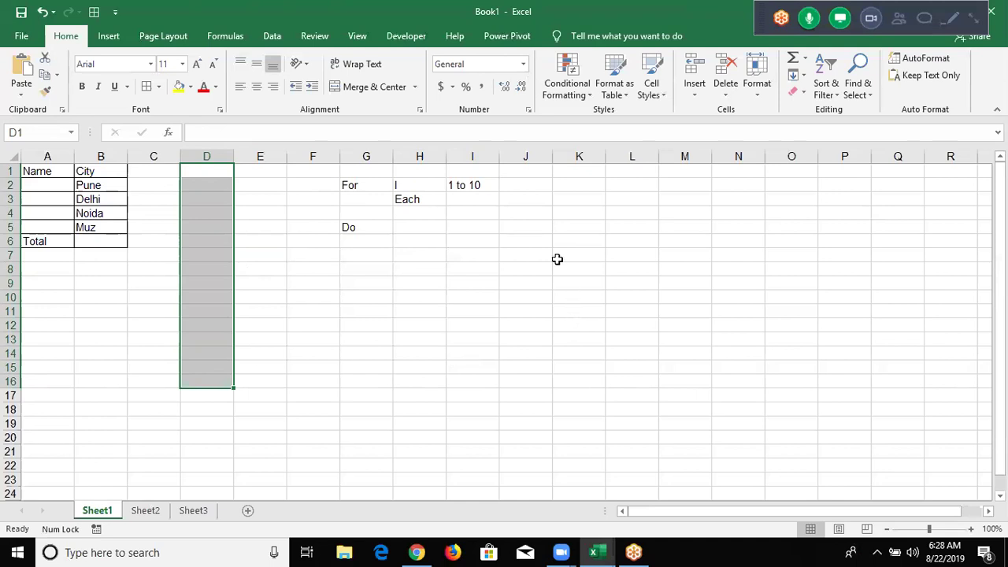
pyautogui.moveTo(425, 184); pyautogui.dragTo(477, 181)
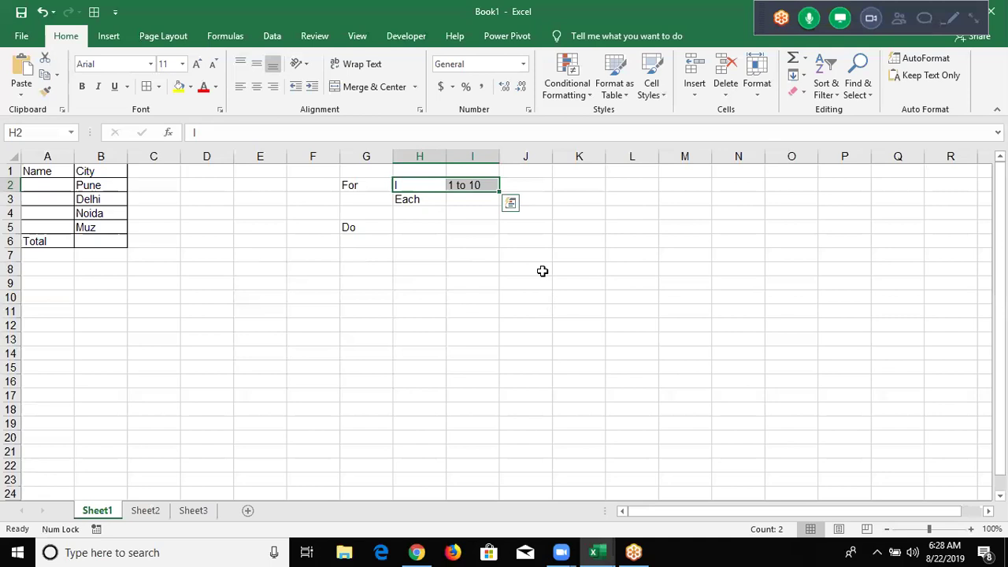
pyautogui.press('Down')
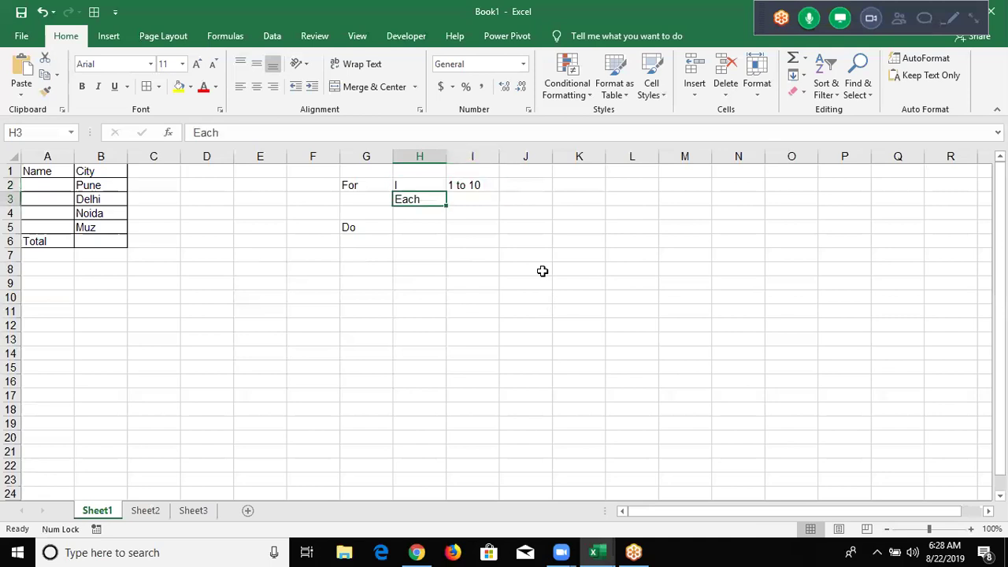
pyautogui.hotkey('shift', 'Right')
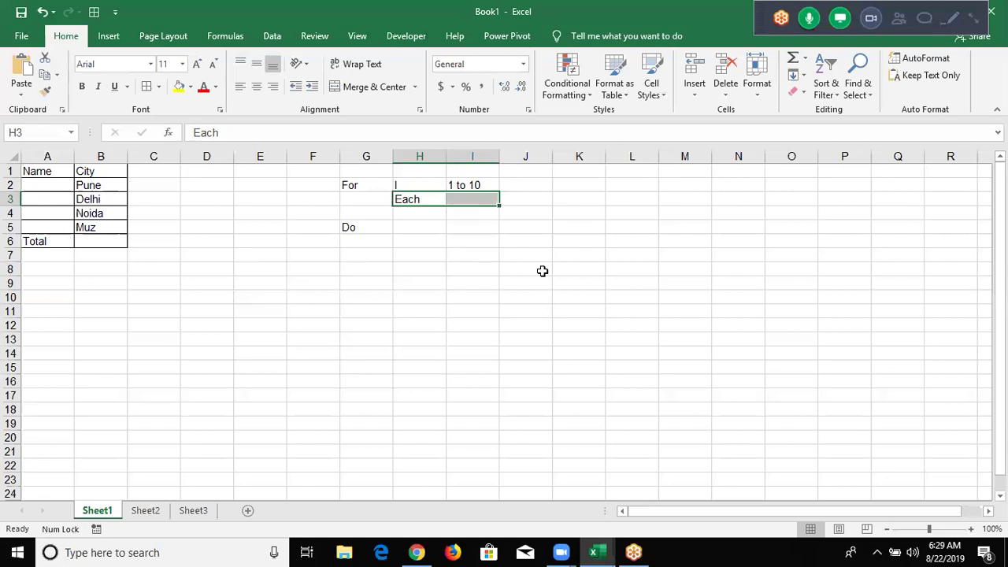
# In the VBA editor, insert blank lines above Next i and around the For statement
pyautogui.click(596, 552)
pyautogui.click(690, 514)
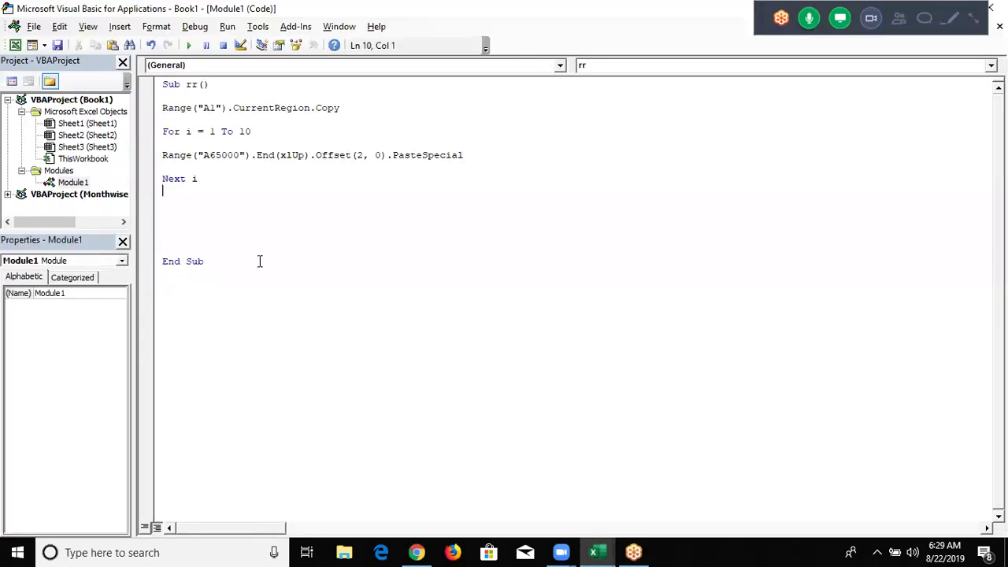
pyautogui.click(165, 172)
pyautogui.press('Return')
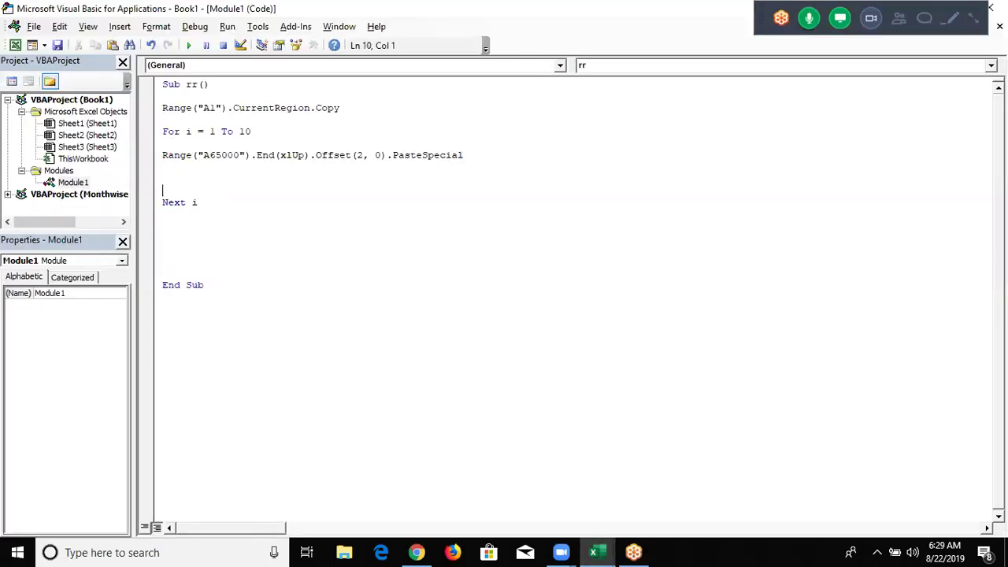
pyautogui.press('Up')
pyautogui.press('Up')
pyautogui.press('Up')
pyautogui.press('Up')
pyautogui.press('Up')
pyautogui.press('Return')
pyautogui.press('Down')
pyautogui.press('Return')
pyautogui.press('Return')
# Select the loop body lines down to Next i, then switch back to the Excel workbook
pyautogui.click(163, 190)
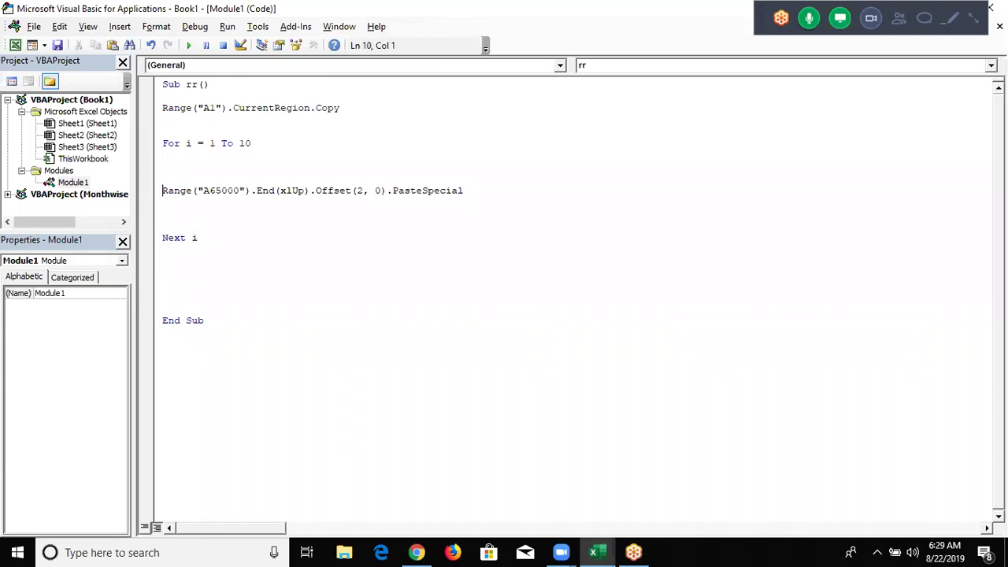
pyautogui.click(163, 155)
pyautogui.hotkey('shift', 'Down')
pyautogui.hotkey('shift', 'Down')
pyautogui.hotkey('shift', 'Down')
pyautogui.hotkey('shift', 'Down')
pyautogui.hotkey('shift', 'Down')
pyautogui.hotkey('shift', 'Down')
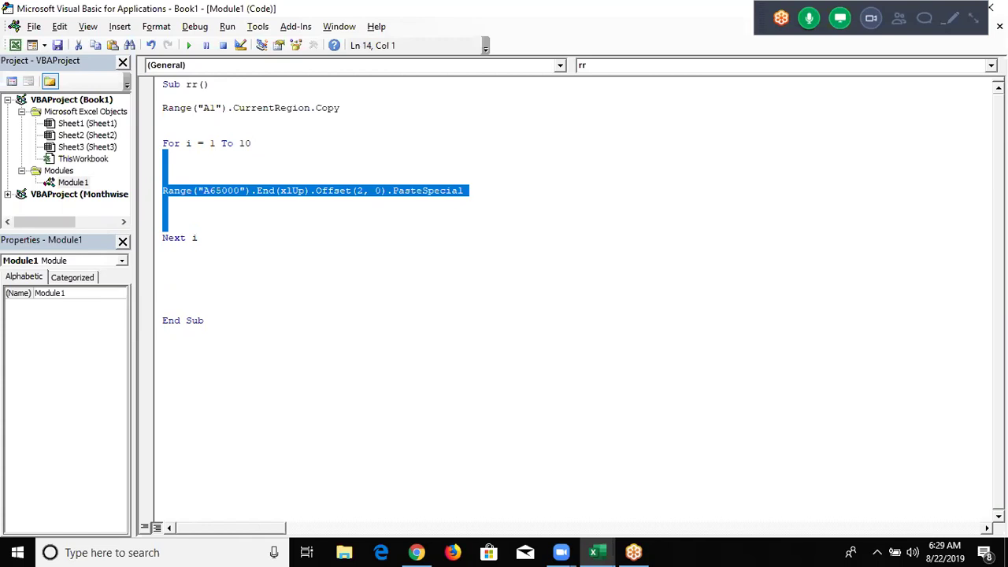
pyautogui.click(162, 155)
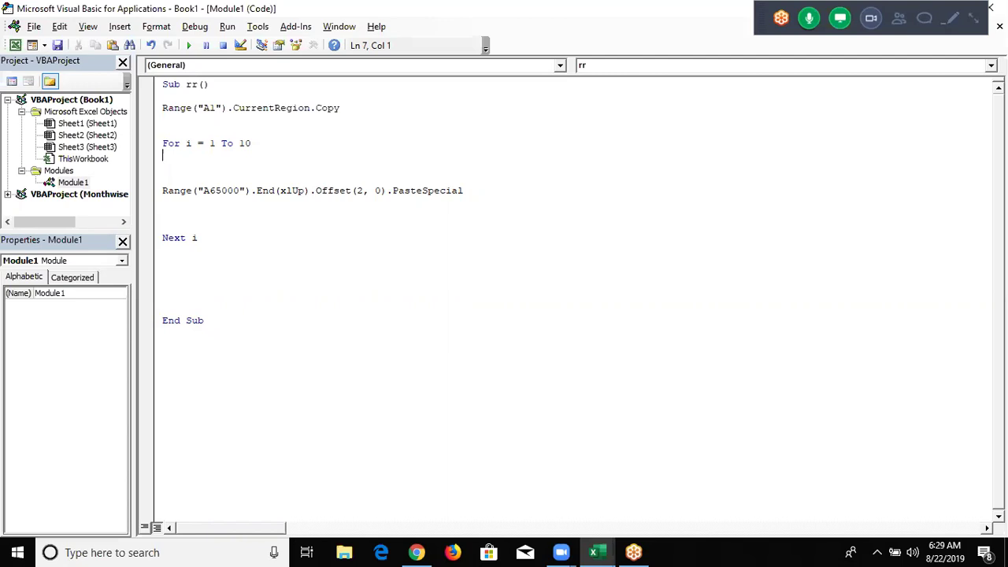
pyautogui.press('Down')
pyautogui.press('Down')
pyautogui.press('Down')
pyautogui.press('Down')
pyautogui.press('Down')
pyautogui.press('Down')
pyautogui.press('Down')
pyautogui.press('Down')
pyautogui.press('Down')
pyautogui.press('Down')
pyautogui.press('Down')
pyautogui.press('Down')
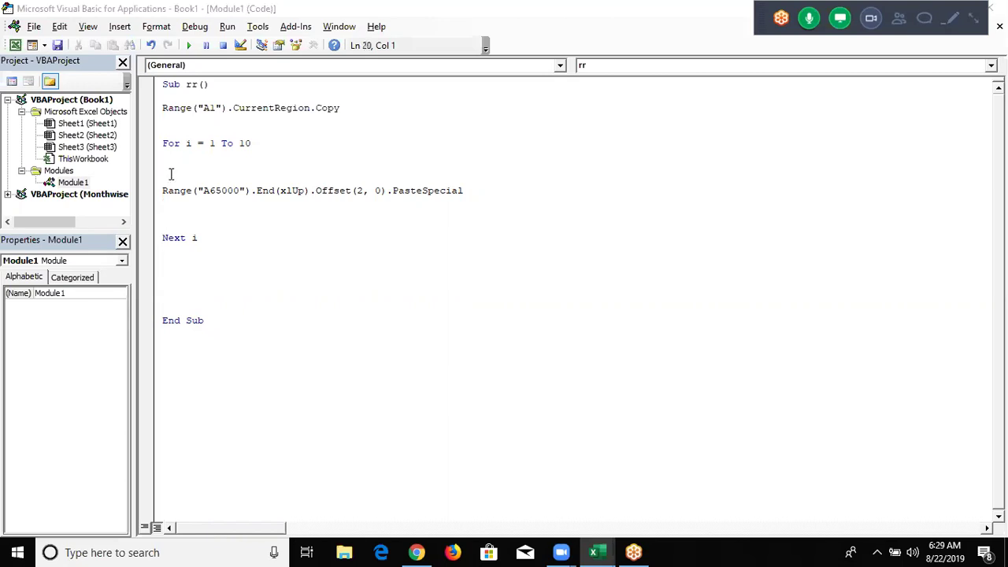
pyautogui.hotkey('alt', 'F11')
pyautogui.press('Down')
pyautogui.press('Down')
pyautogui.press('Down')
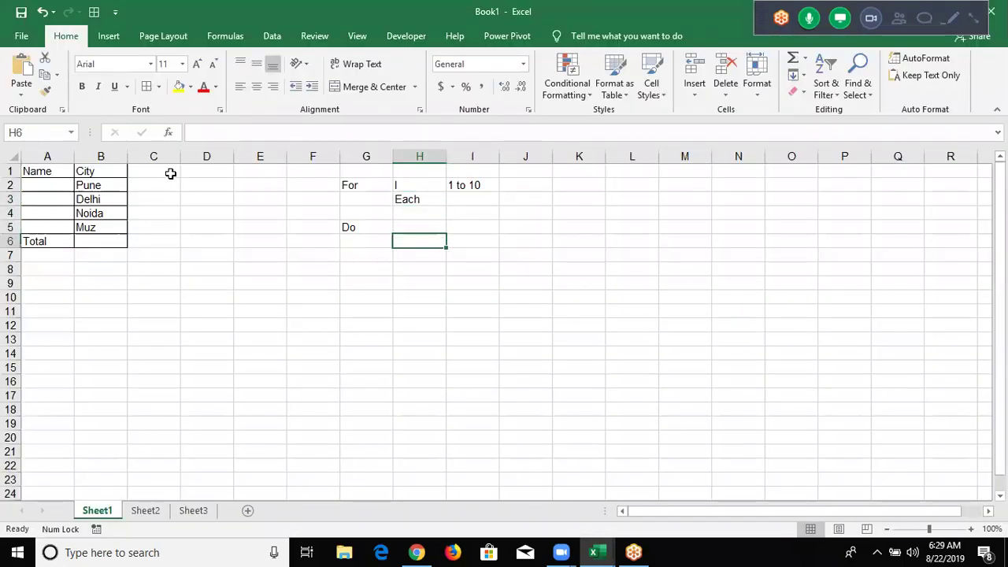
# Enter 'While' in H6 and 'Untill' in H7
pyautogui.write('While')
pyautogui.press('Return')
pyautogui.write('Untill')
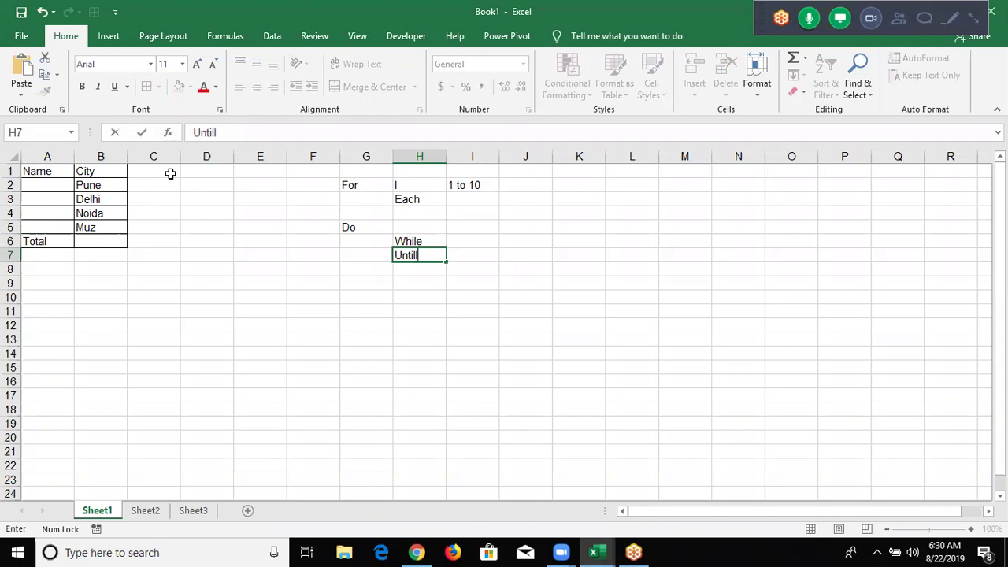
pyautogui.press('Return')
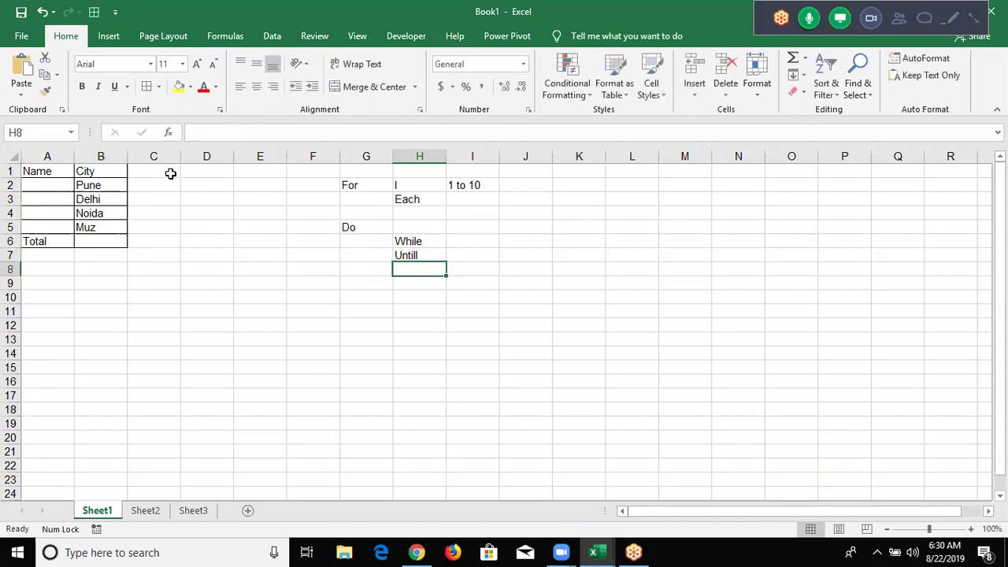
# Review the loop notes by highlighting H2:I2 and H3:I3, then move toward the Do notes
pyautogui.press('Left')
pyautogui.press('Up')
pyautogui.press('Up')
pyautogui.press('Up')
pyautogui.press('Right')
pyautogui.press('Up')
pyautogui.press('Up')
pyautogui.press('Up')
pyautogui.press('Right')
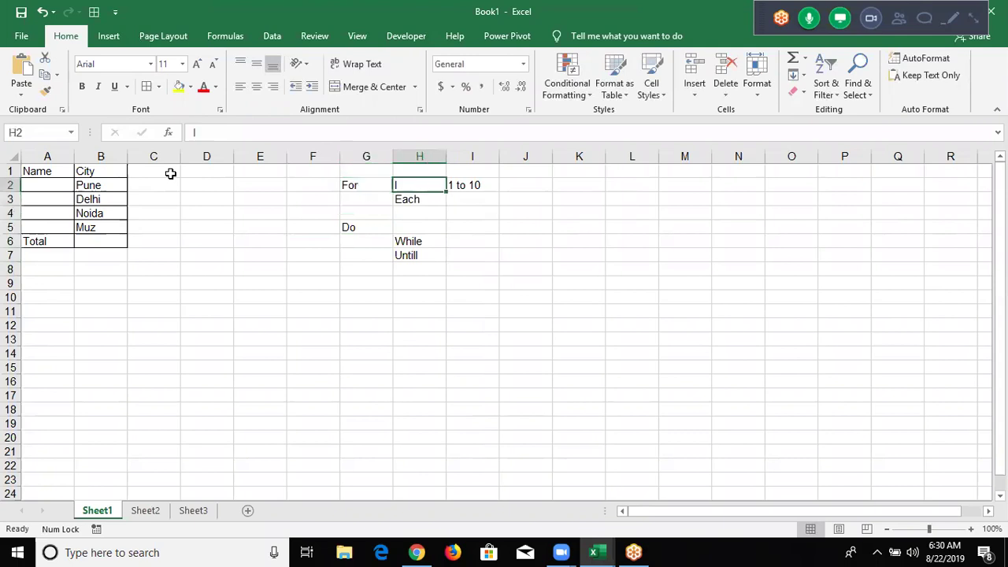
pyautogui.press('Right')
pyautogui.hotkey('shift', 'Left')
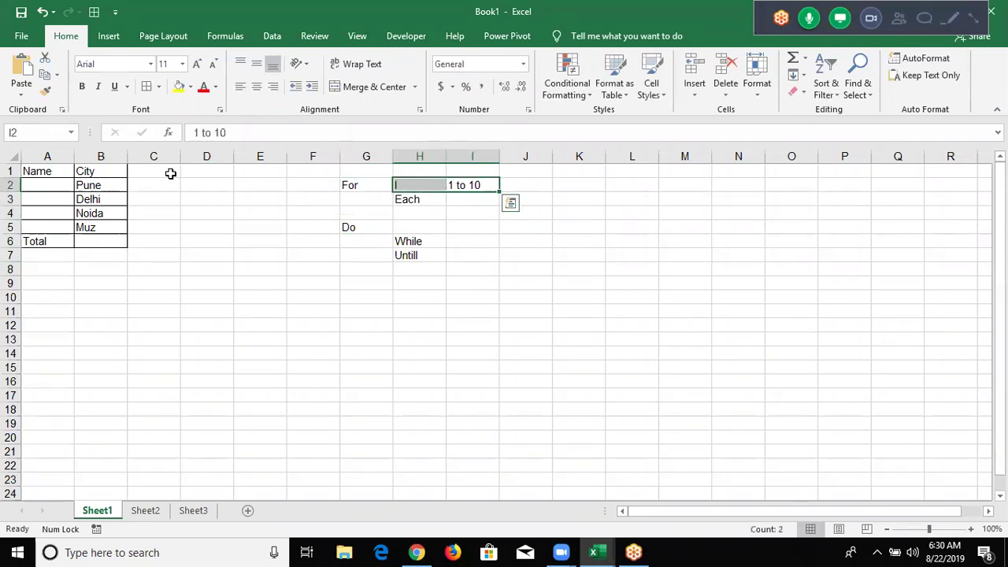
pyautogui.press('Down')
pyautogui.hotkey('shift', 'Left')
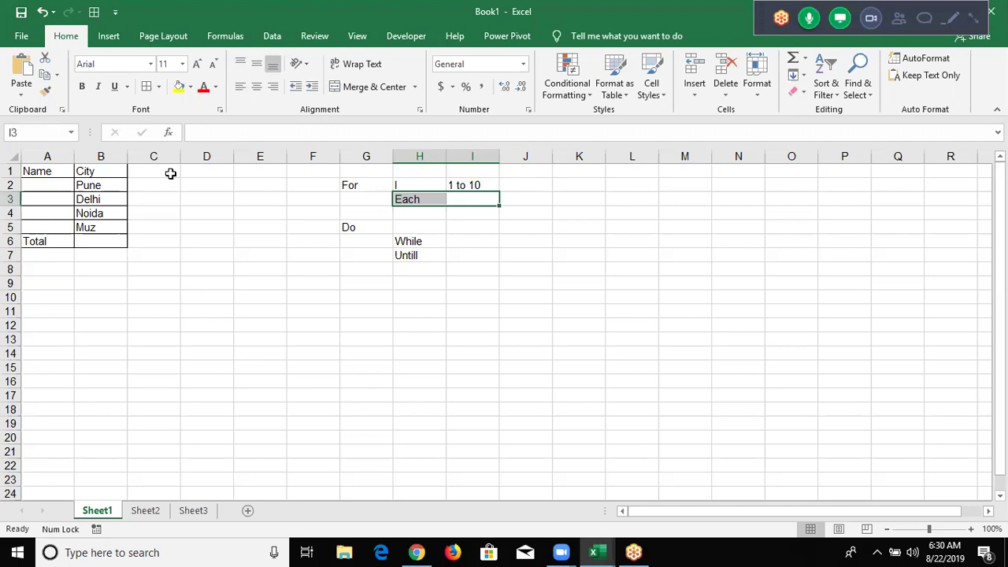
pyautogui.press('Down')
pyautogui.press('Down')
pyautogui.press('Left')
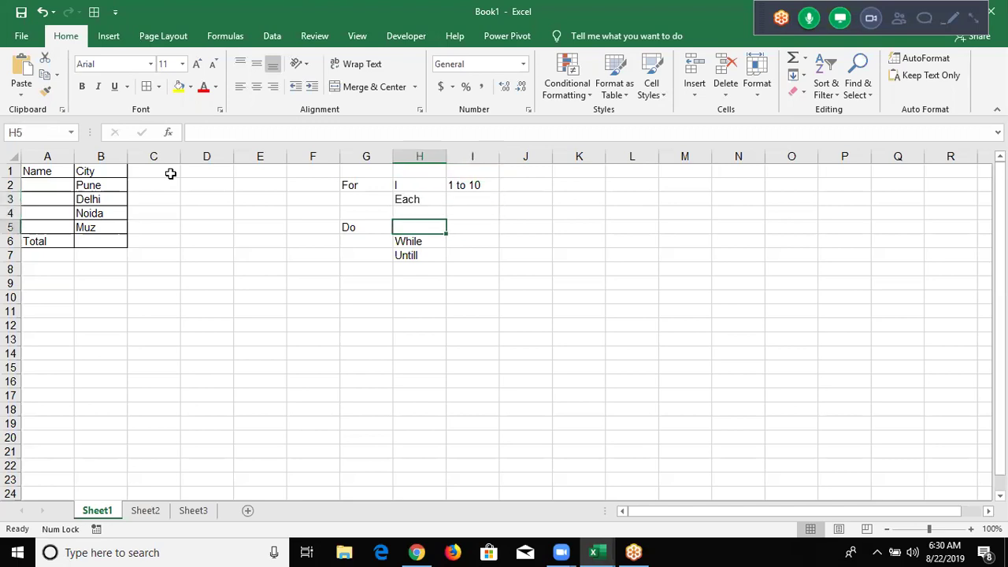
pyautogui.press('Left')
pyautogui.press('Down')
pyautogui.press('Down')
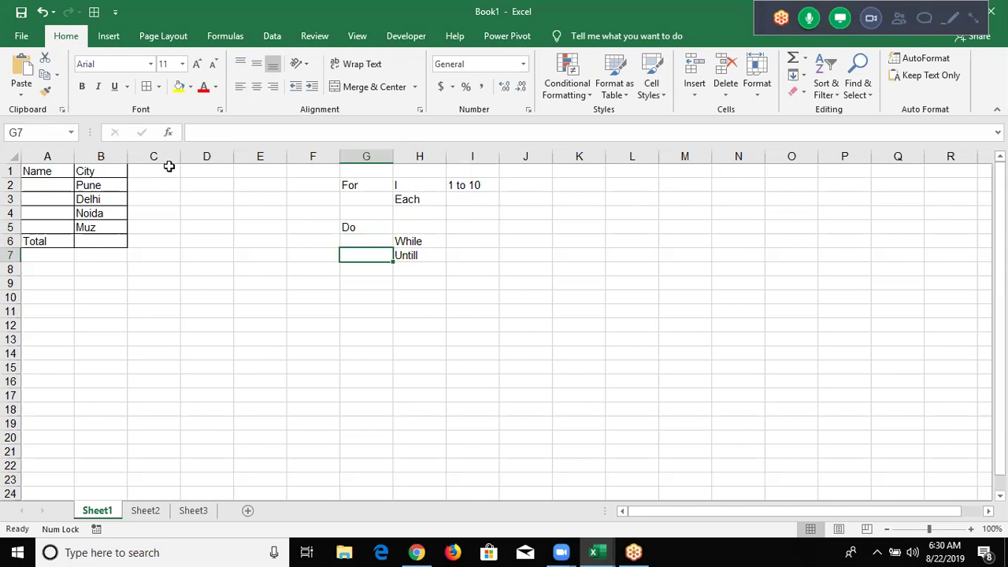
# Type 20, 32, 36, 52 and 36 into C1:C5 beside the City list
pyautogui.click(153, 157)
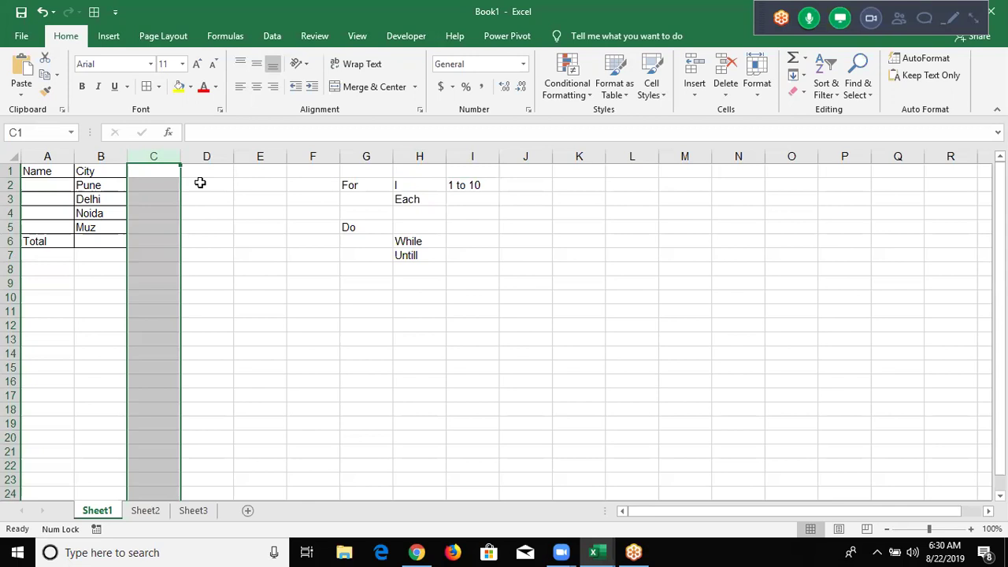
pyautogui.hotkey('shift', 'BackSpace')
pyautogui.write('20')
pyautogui.press('Return')
pyautogui.write('32')
pyautogui.press('Return')
pyautogui.write('36')
pyautogui.press('Return')
pyautogui.write('52')
pyautogui.press('Return')
pyautogui.write('36')
pyautogui.press('Return')
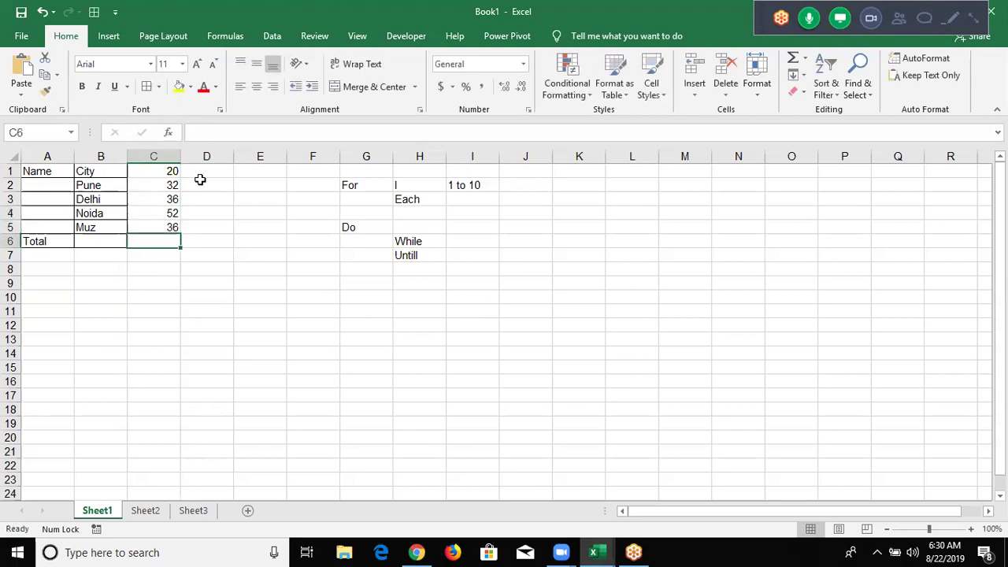
pyautogui.press('Up')
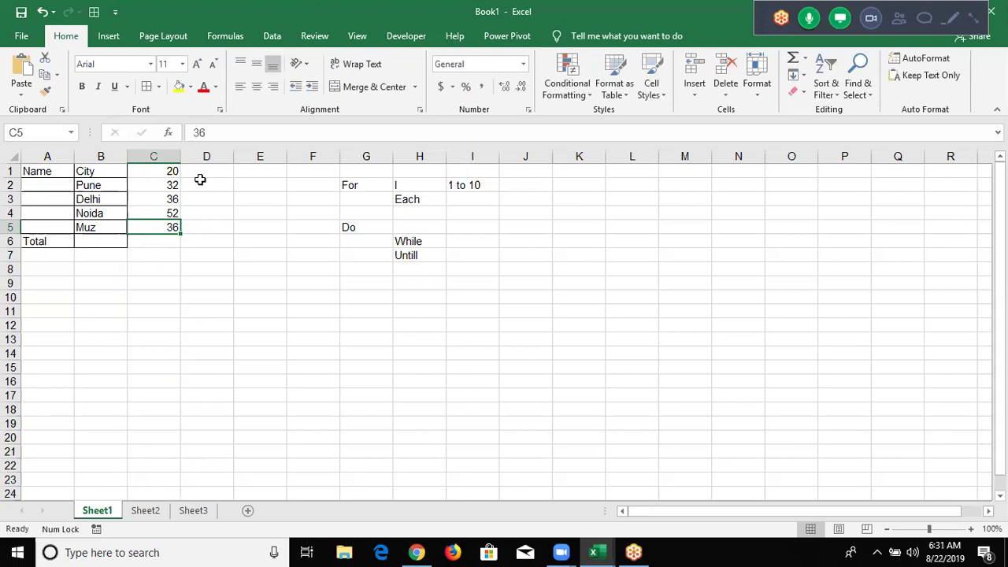
pyautogui.press('Down')
pyautogui.press('Down')
pyautogui.press('Down')
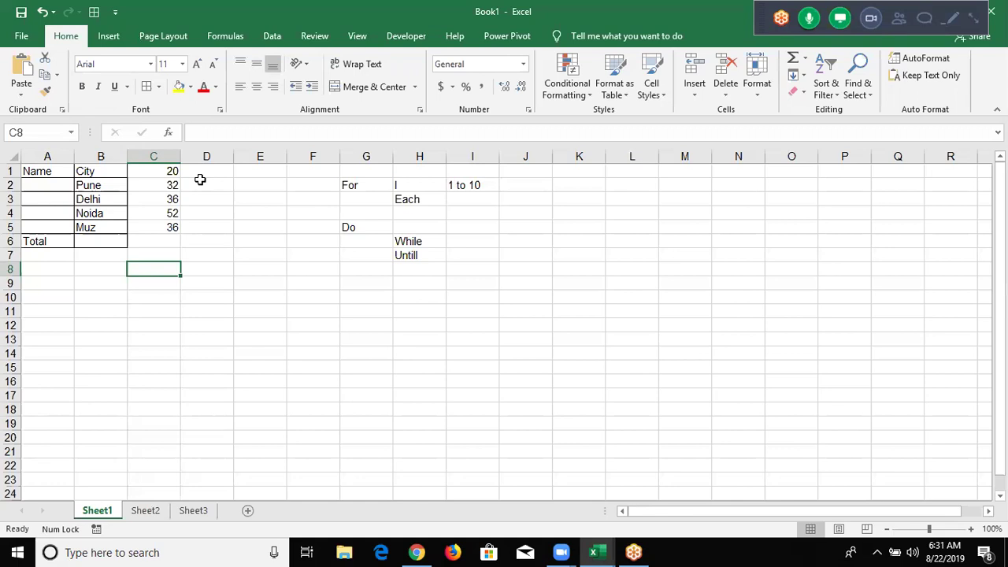
pyautogui.press('Up')
pyautogui.press('Up')
pyautogui.press('Up')
pyautogui.press('Up')
pyautogui.press('Down')
pyautogui.press('Down')
pyautogui.press('Down')
pyautogui.press('Right')
pyautogui.press('Right')
pyautogui.press('Right')
pyautogui.press('Right')
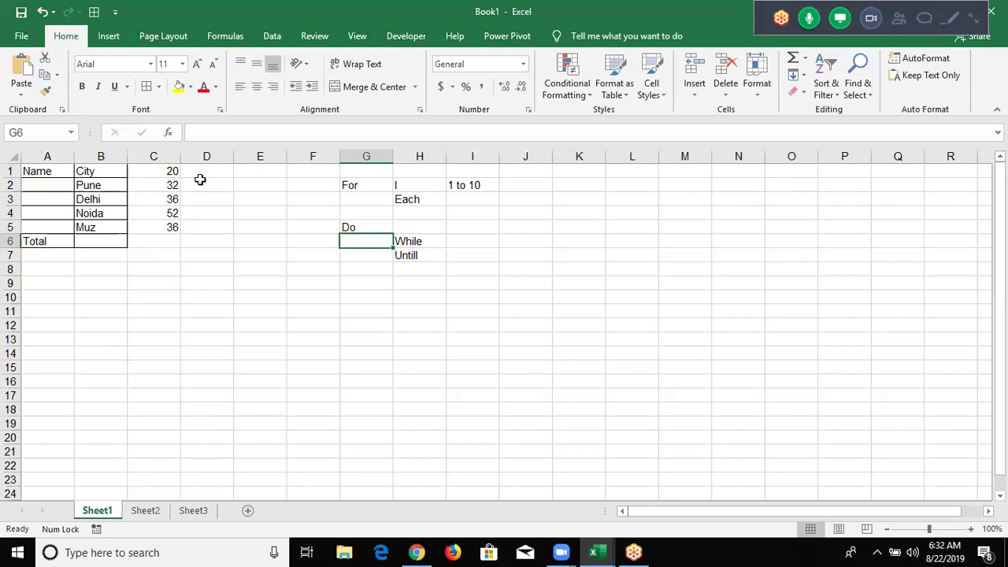
# Run the rr macro from the VBA editor and switch to Excel to view the pasted copies
pyautogui.hotkey('alt', 'F11')
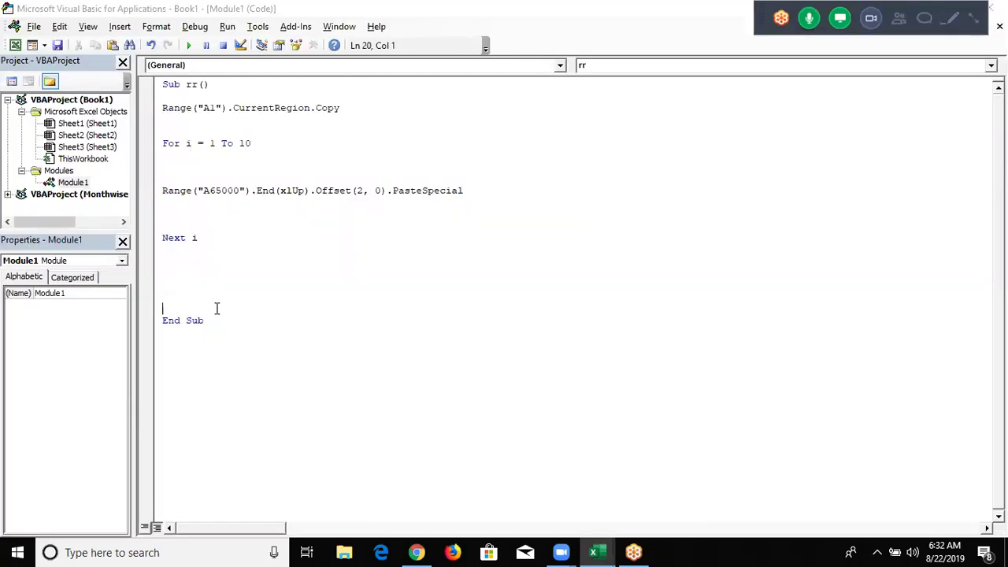
pyautogui.press('Up')
pyautogui.press('Up')
pyautogui.press('Up')
pyautogui.press('Up')
pyautogui.press('Up')
pyautogui.click(189, 45)
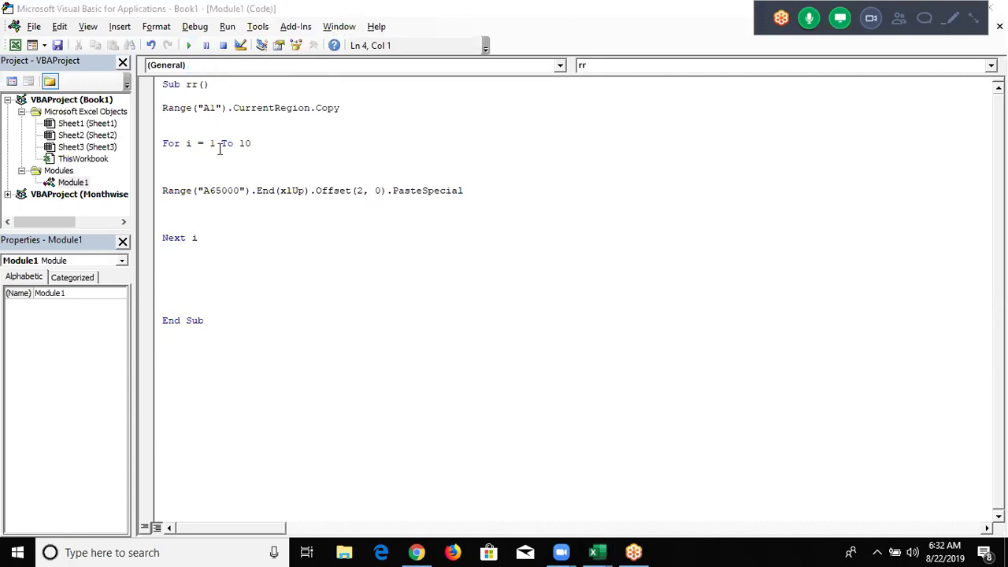
pyautogui.hotkey('alt', 'Tab')
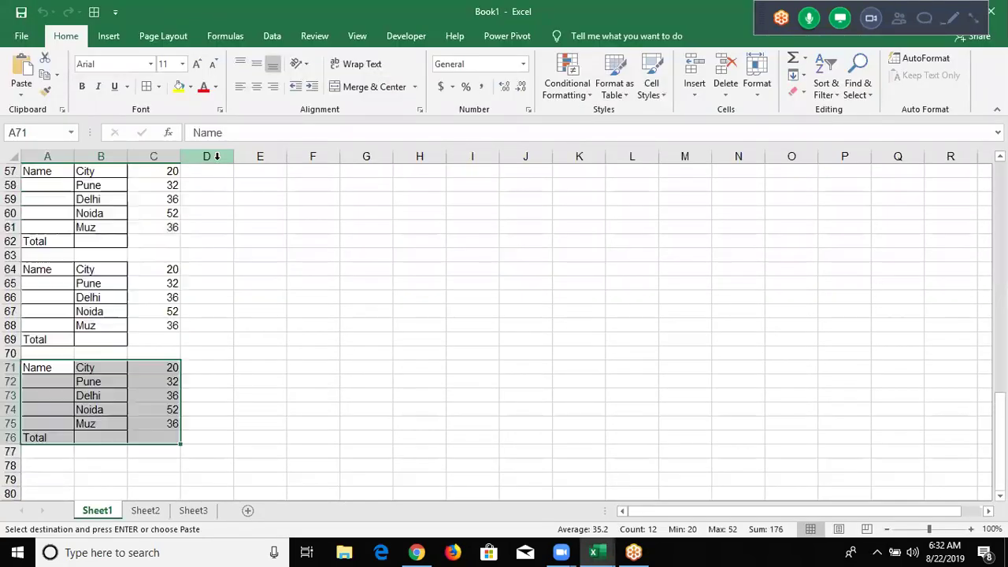
# Scroll Sheet1 up to row 1 to see the original table and its copies
pyautogui.scroll(8, 213, 156)
pyautogui.scroll(11, 208, 156)
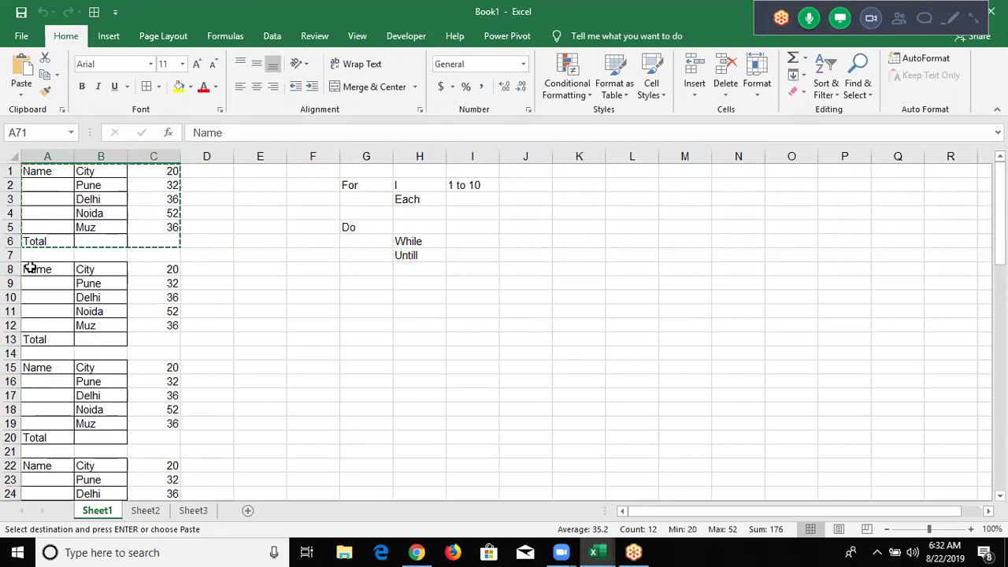
# Replace the For loop's limit 10 with InputBox("Enter Rep Time")
pyautogui.hotkey('alt', 'Tab')
pyautogui.hotkey('alt', 'Tab')
pyautogui.doubleClick(249, 145)
pyautogui.write('in')
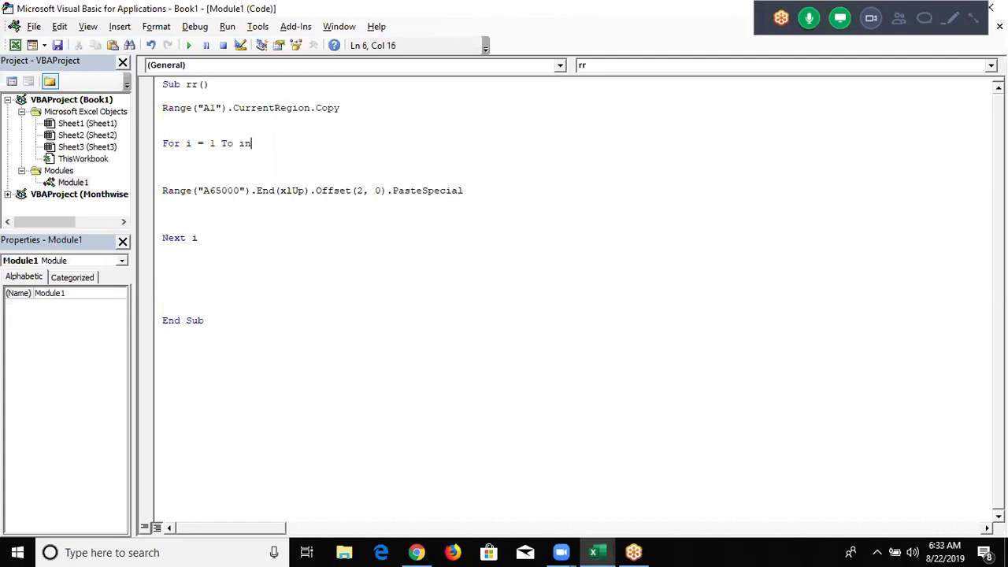
pyautogui.write('putboc')
pyautogui.press('BackSpace')
pyautogui.write('x("Enter ')
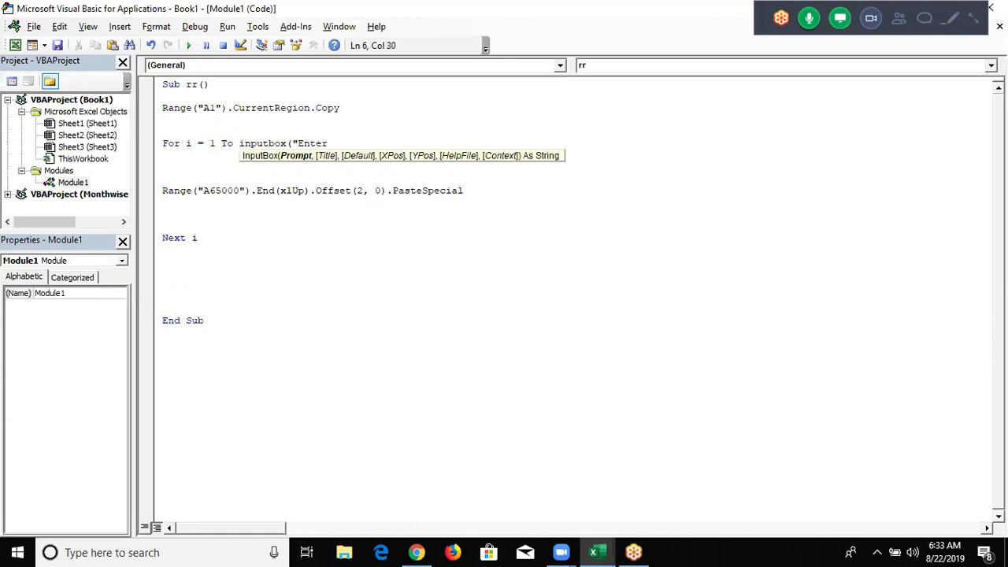
pyautogui.write('Rep Time')
pyautogui.write('")')
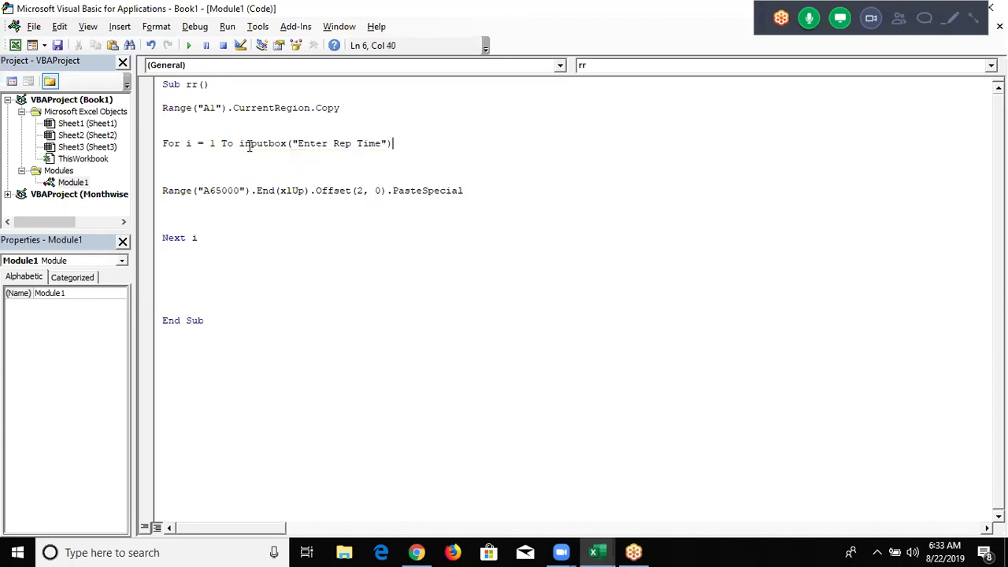
pyautogui.click(274, 202)
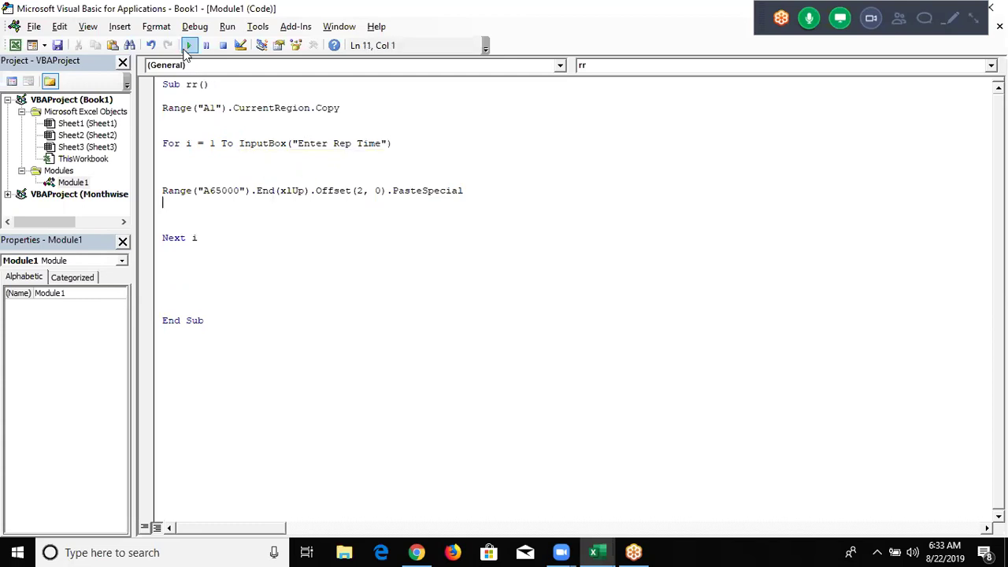
# Run rr and answer the Enter Rep Time prompt with 5 repetitions
pyautogui.click(188, 45)
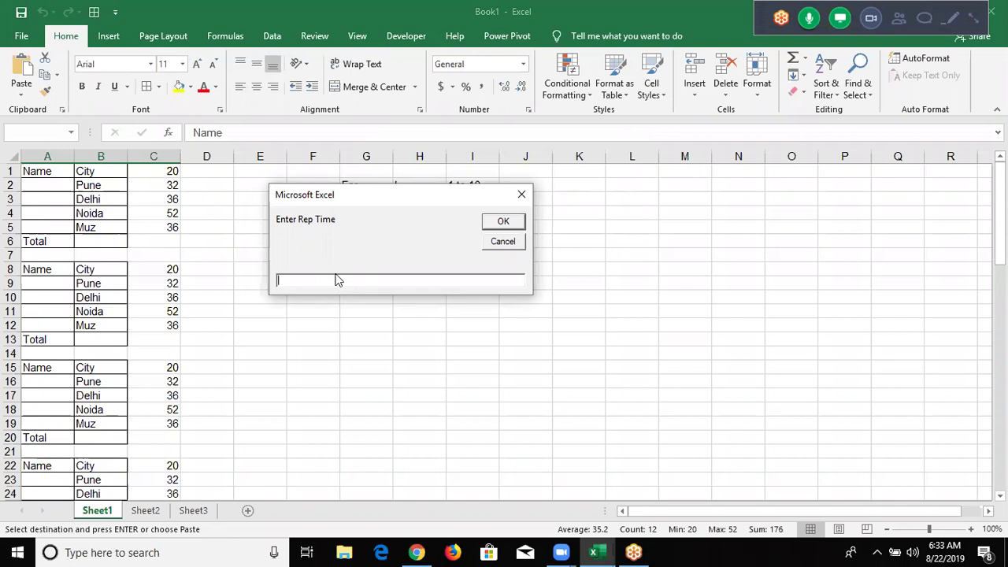
pyautogui.write('5')
pyautogui.press('BackSpace')
pyautogui.moveTo(322, 199); pyautogui.dragTo(269, 210)
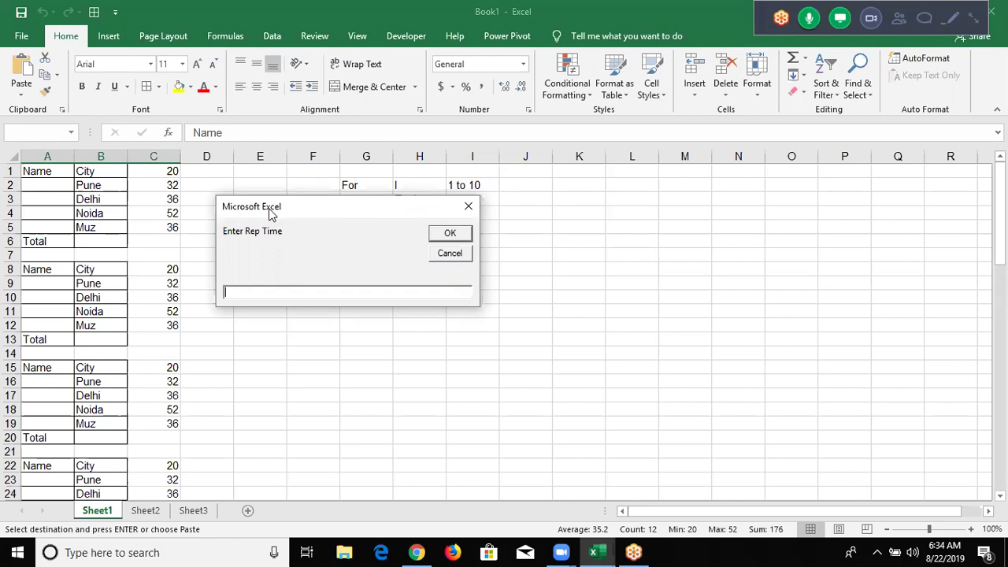
pyautogui.write('10')
pyautogui.press('BackSpace')
pyautogui.press('BackSpace')
pyautogui.write('5')
pyautogui.press('Return')
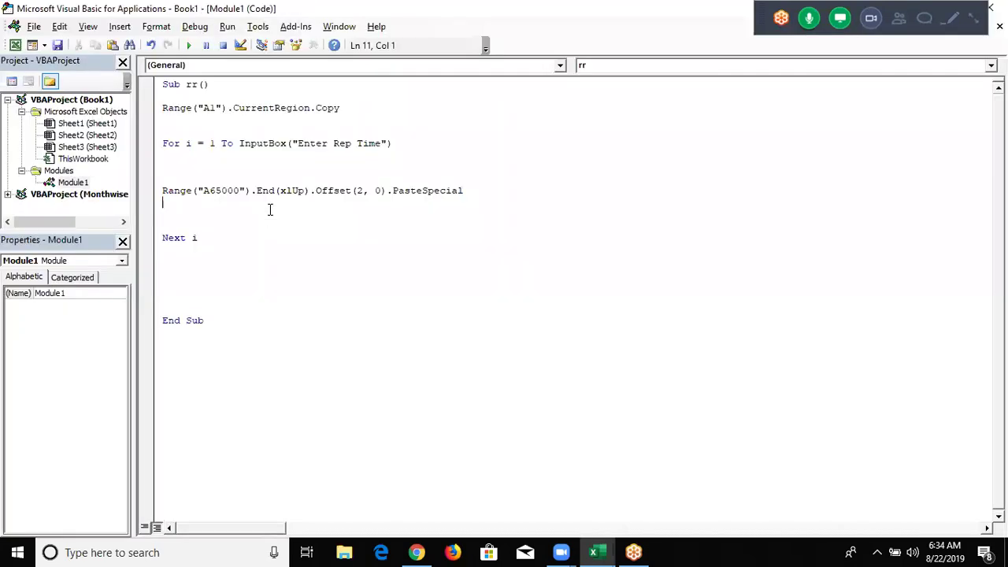
# Highlight InputBox("Enter Rep Time") on the For line, then switch back to the Excel workbook
pyautogui.click(268, 296)
pyautogui.moveTo(239, 143); pyautogui.dragTo(351, 153)
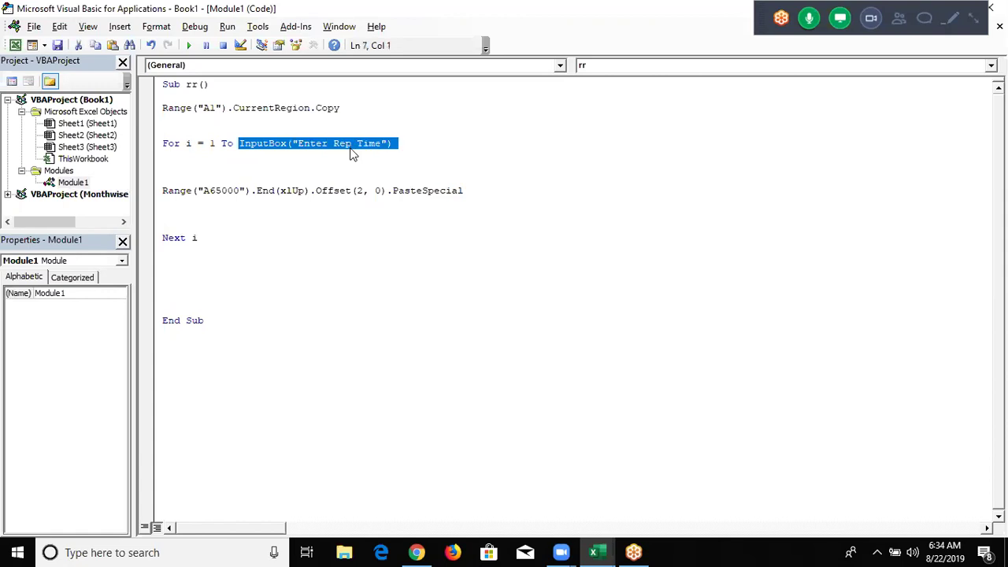
pyautogui.hotkey('alt', 'F11')
pyautogui.scroll(10, 228, 260)
# Cancel the pending copy and clear Sheet1's pasted table copies from row 8 down
pyautogui.scroll(13, 229, 255)
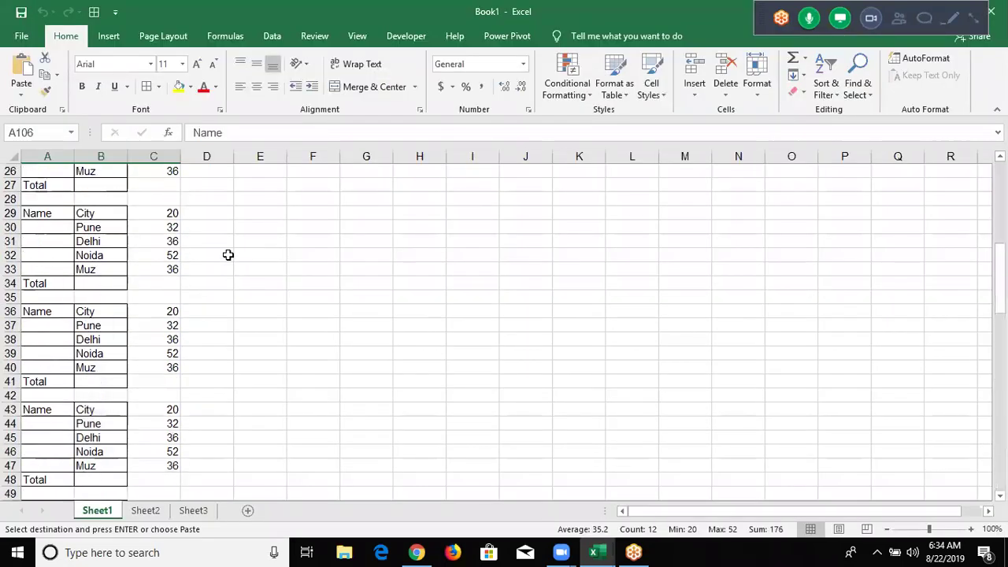
pyautogui.scroll(8, 228, 255)
pyautogui.press('Escape')
pyautogui.scroll(3, 126, 264)
pyautogui.scroll(10, 113, 259)
pyautogui.scroll(9, 110, 253)
pyautogui.scroll(5, 110, 250)
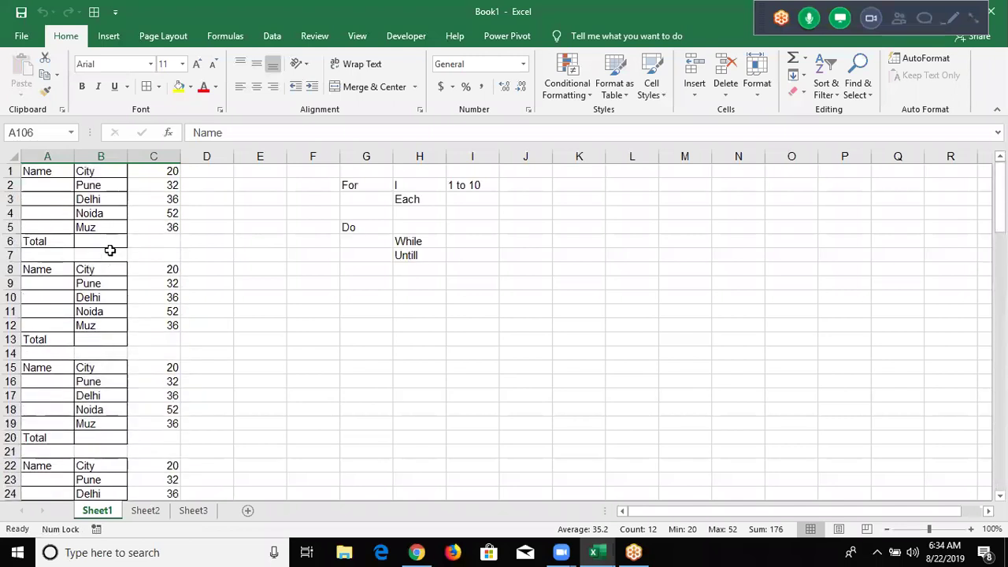
pyautogui.click(26, 282)
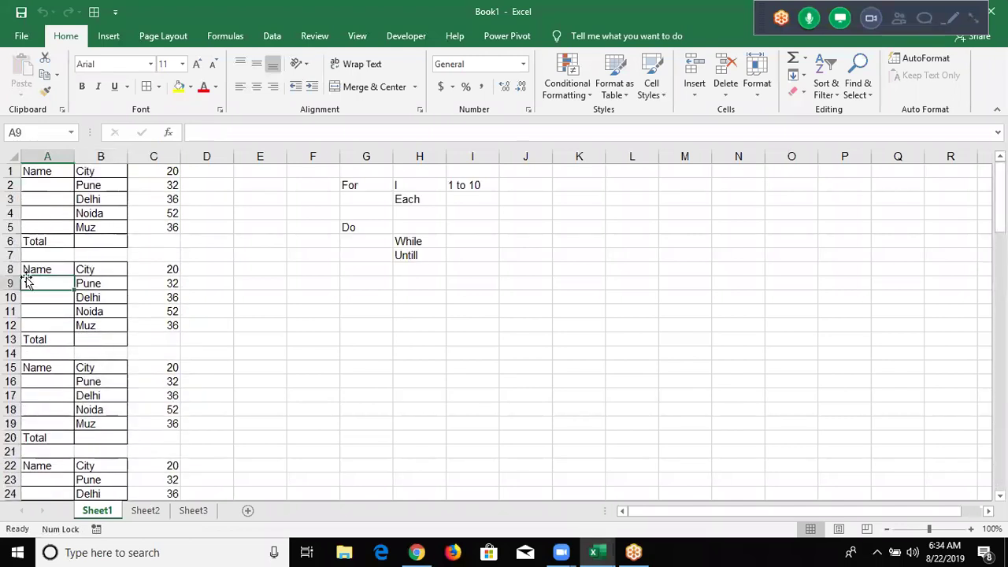
pyautogui.click(10, 269)
pyautogui.moveTo(12, 273); pyautogui.dragTo(13, 276)
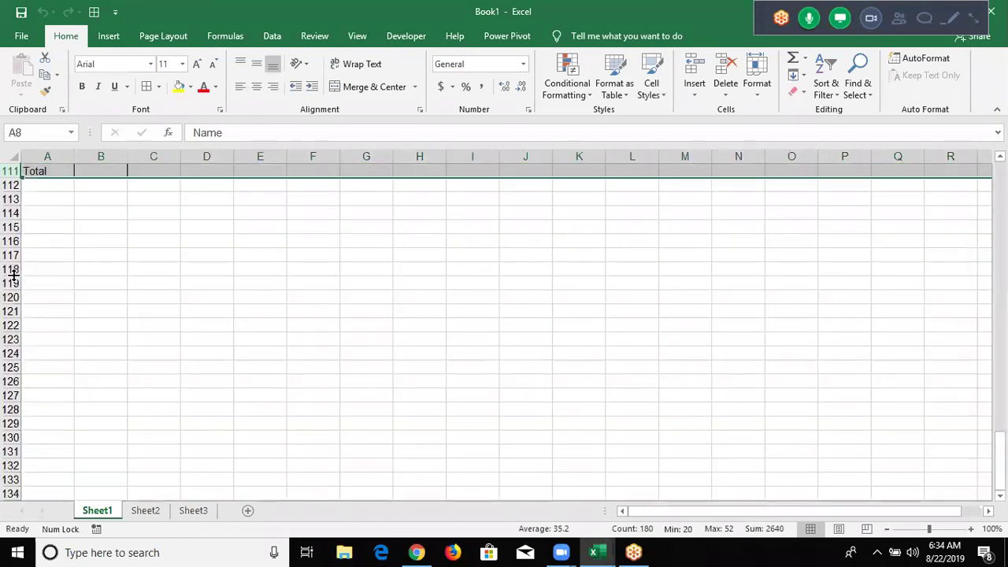
pyautogui.press('Delete')
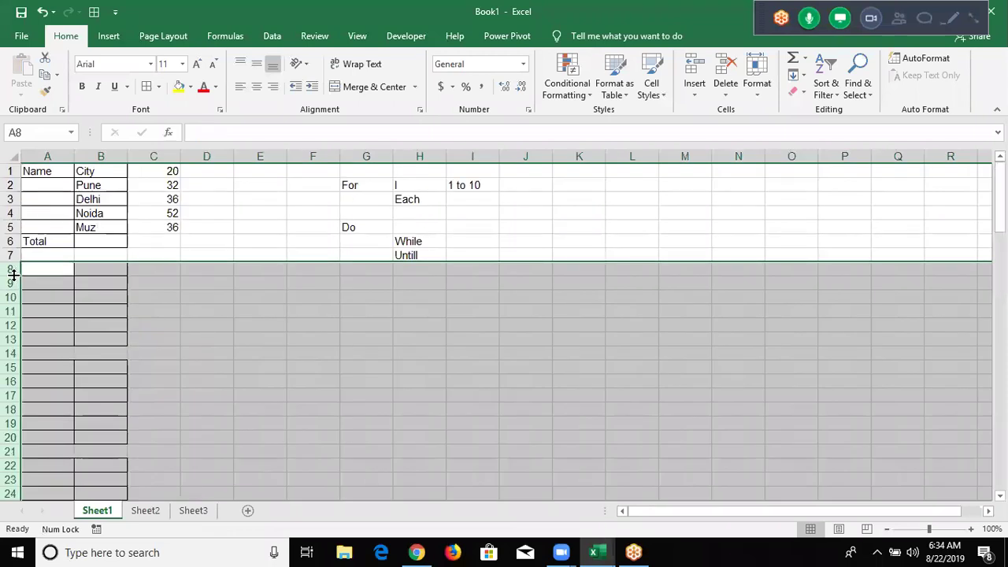
pyautogui.press('Up')
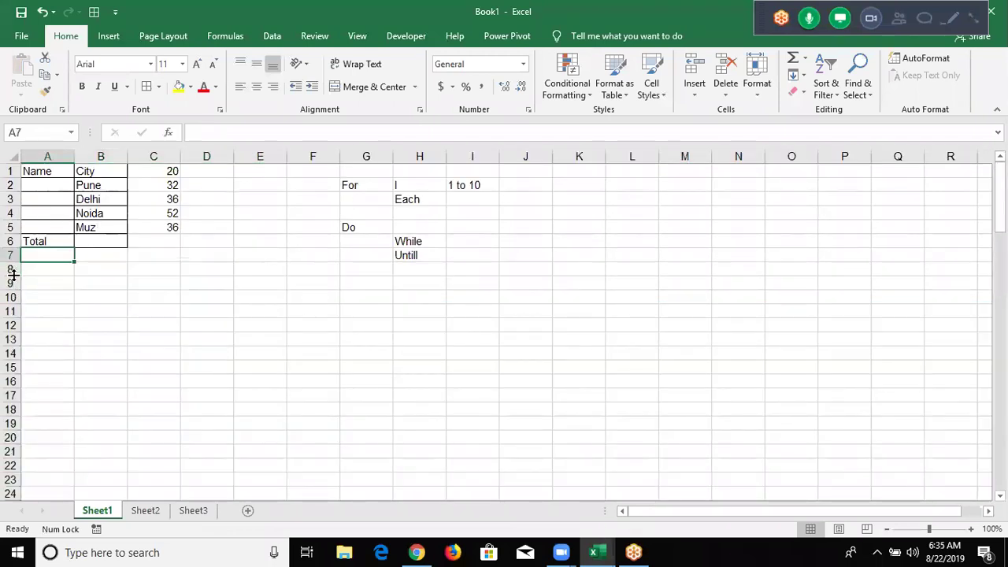
pyautogui.hotkey('ctrl', 'Home')
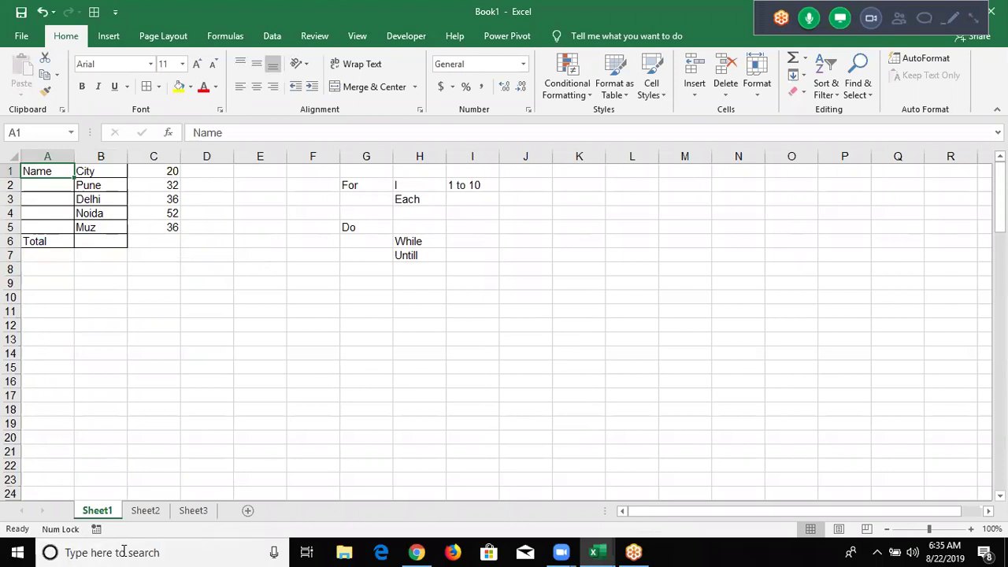
# Check that Sheet2 is empty, then return to the code below the rr macro
pyautogui.click(140, 513)
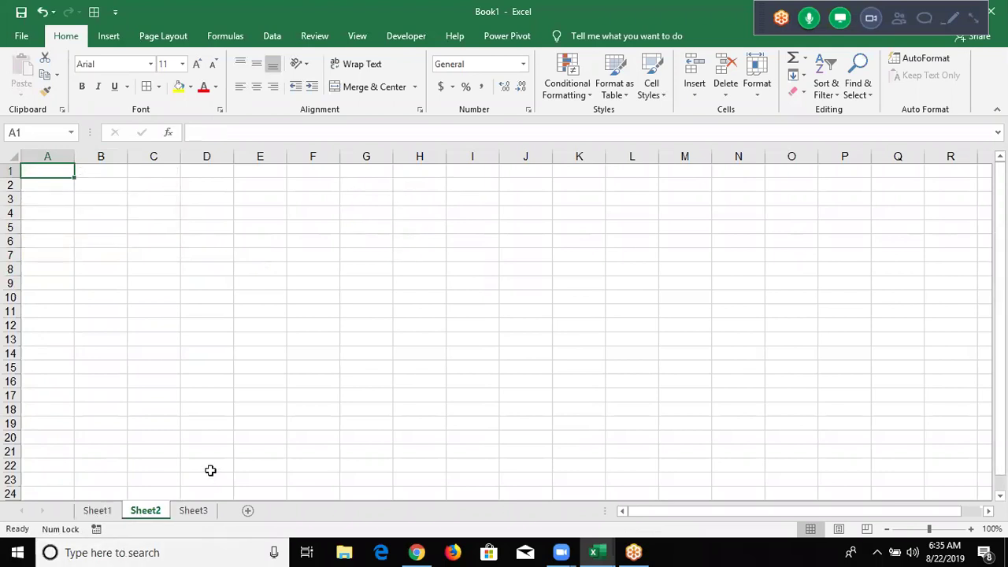
pyautogui.press('Down')
pyautogui.press('Down')
pyautogui.press('Down')
pyautogui.press('Down')
pyautogui.press('Down')
pyautogui.press('Down')
pyautogui.press('Down')
pyautogui.hotkey('ctrl', 'Home')
pyautogui.hotkey('alt', 'F11')
pyautogui.press('Down')
pyautogui.press('Down')
pyautogui.press('Down')
pyautogui.press('Down')
pyautogui.press('Down')
pyautogui.press('Down')
pyautogui.press('Down')
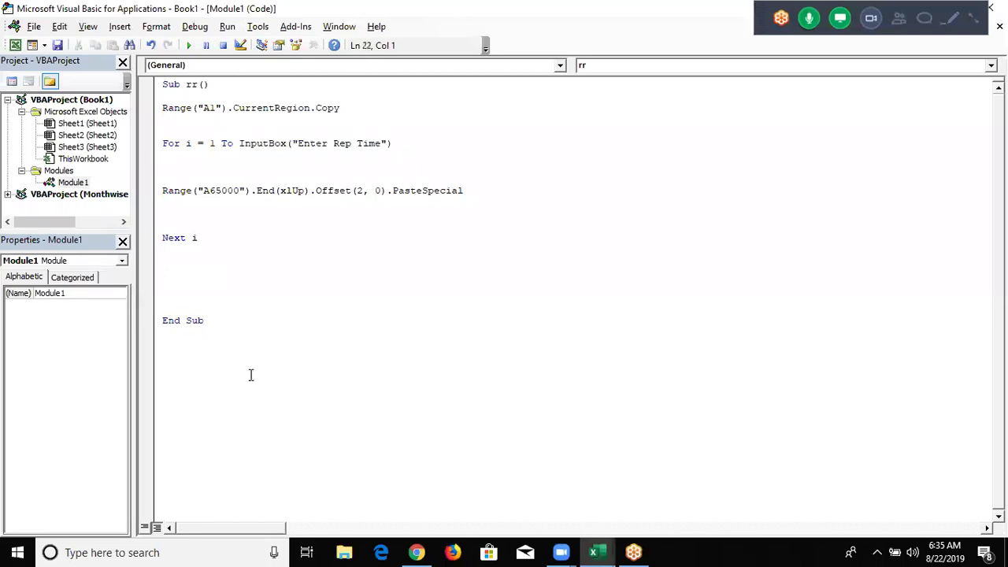
# Create a new Sub loop_2() procedure below the rr macro
pyautogui.doubleClick(189, 144)
pyautogui.click(180, 252)
pyautogui.press('Delete')
pyautogui.press('Delete')
pyautogui.press('Delete')
pyautogui.press('Delete')
pyautogui.press('Delete')
pyautogui.press('Down')
pyautogui.press('Down')
pyautogui.press('Down')
pyautogui.write('sub loop_')
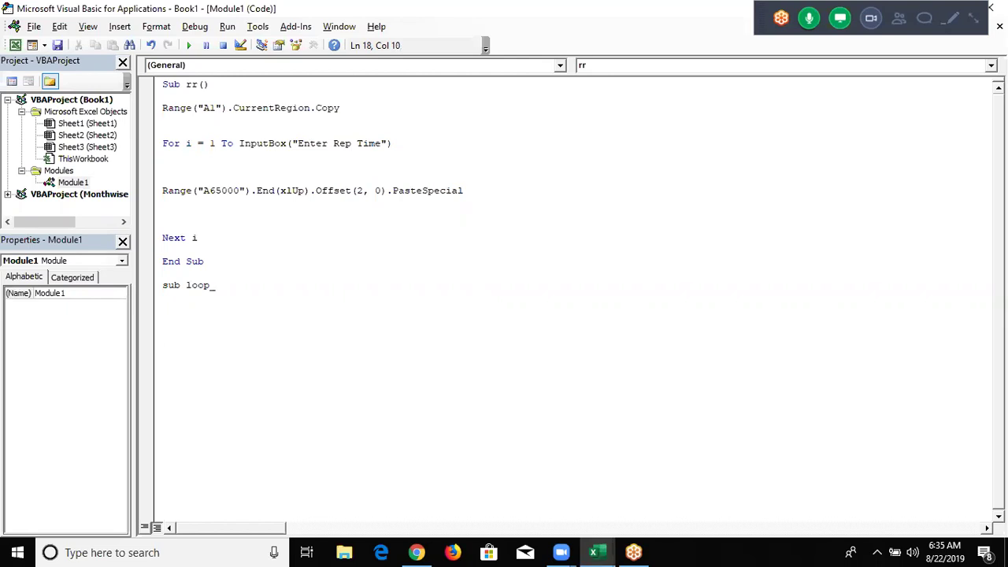
pyautogui.write(' 2(')
pyautogui.press('Return')
pyautogui.press('Return')
pyautogui.press('Return')
pyautogui.press('Return')
pyautogui.press('Return')
# Write a For i = 1 To 100 … Next i loop inside loop_2
pyautogui.press('Up')
pyautogui.press('Up')
pyautogui.press('Up')
pyautogui.write('ra')
pyautogui.press('BackSpace')
pyautogui.press('BackSpace')
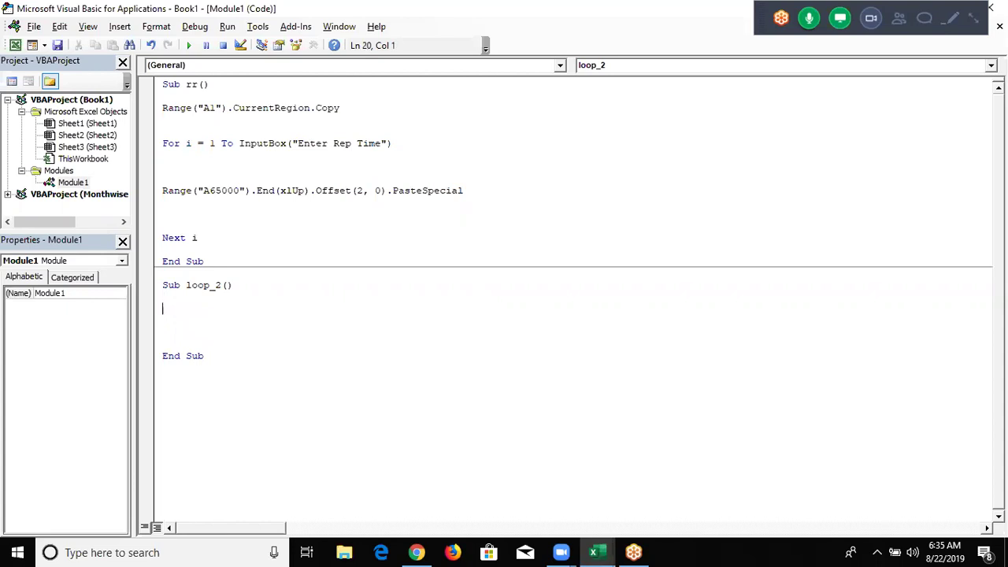
pyautogui.write('for ')
pyautogui.write('i =1 to 100')
pyautogui.press('Return')
pyautogui.press('Return')
pyautogui.press('Return')
pyautogui.write('next ')
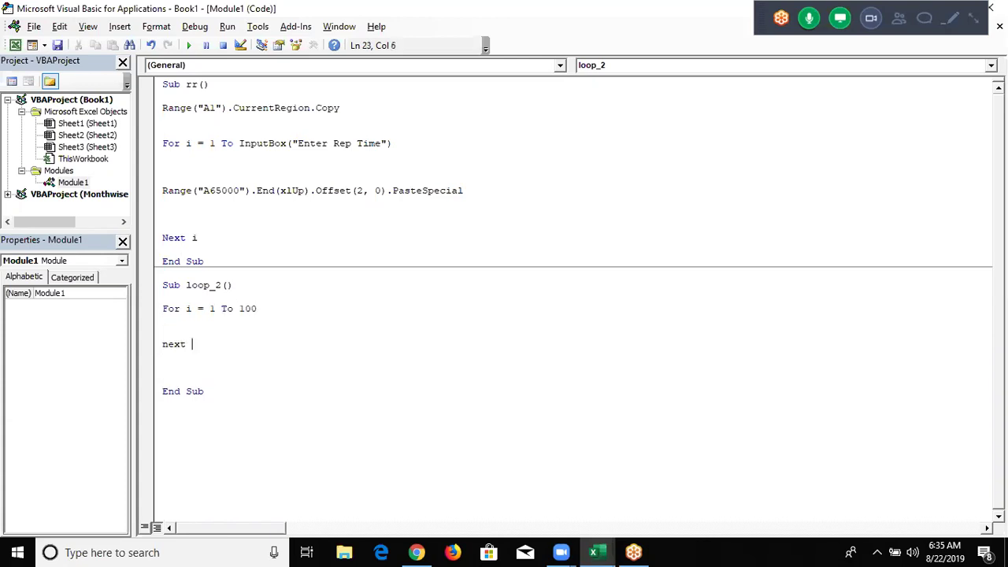
pyautogui.write('i')
pyautogui.click(163, 332)
# Check column A of Sheet2 in Excel, then return to the loop_2 code
pyautogui.hotkey('alt', 'F11')
pyautogui.press('Down')
pyautogui.press('Up')
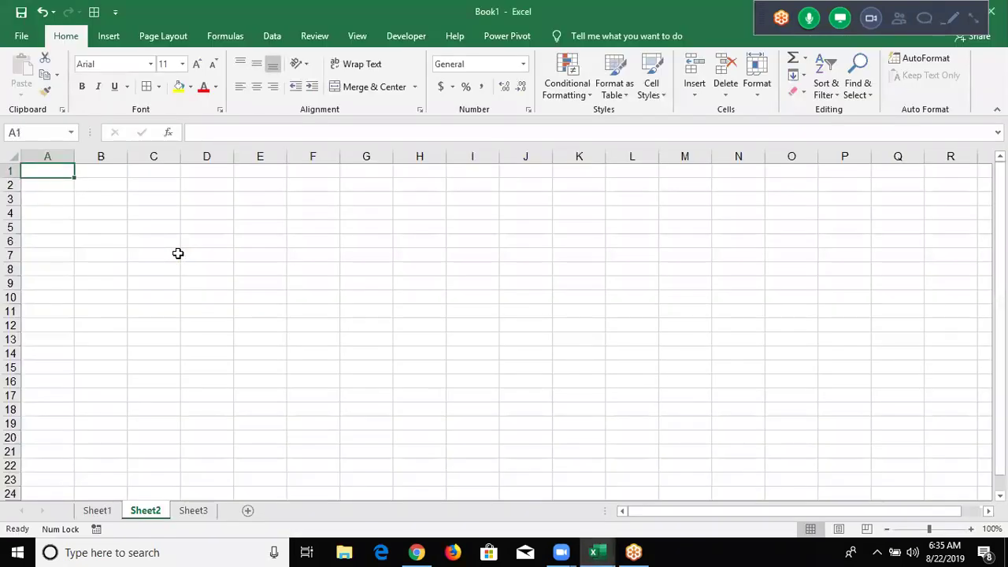
pyautogui.press('Down')
pyautogui.hotkey('ctrl', 'Down')
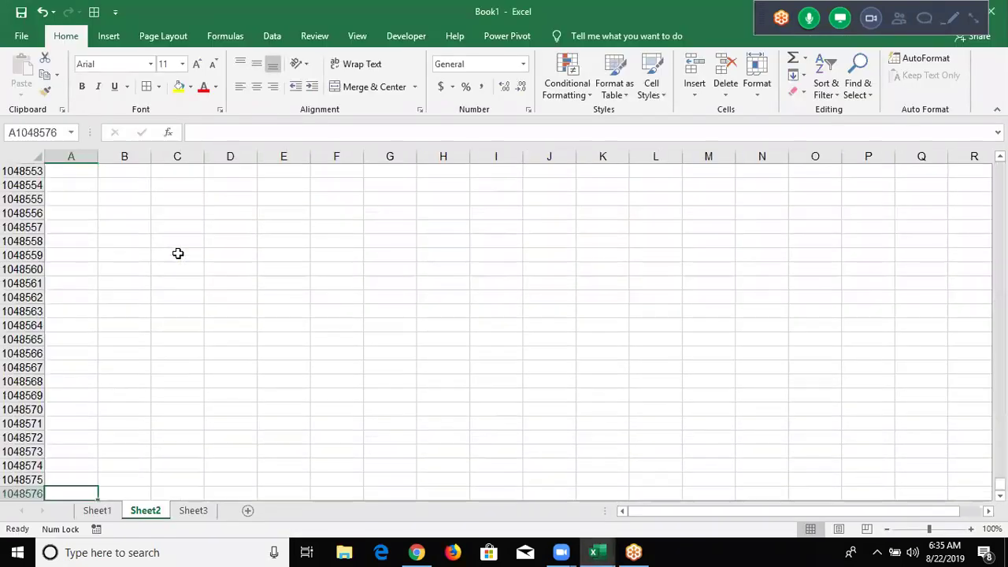
pyautogui.hotkey('ctrl', 'Up')
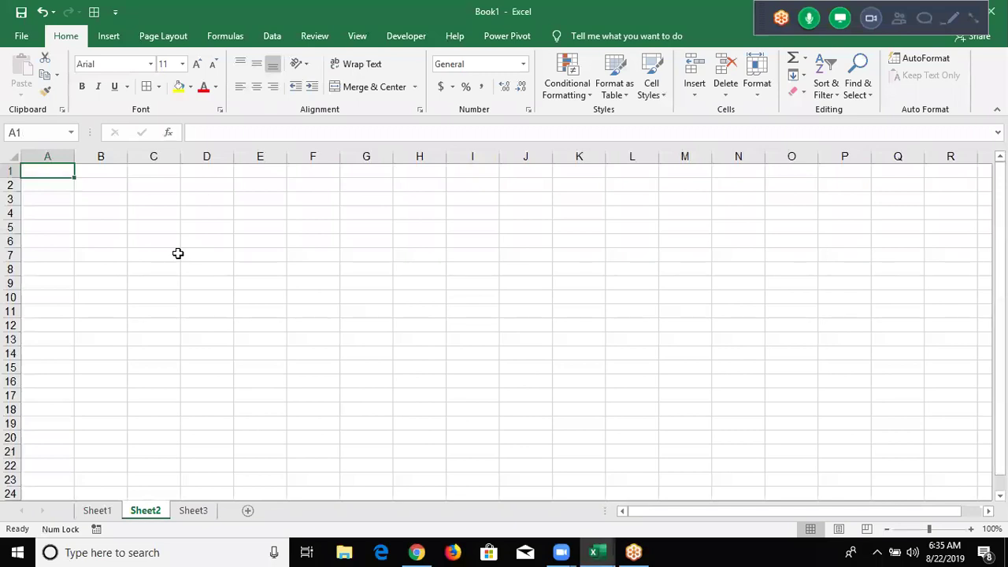
pyautogui.hotkey('alt', 'F11')
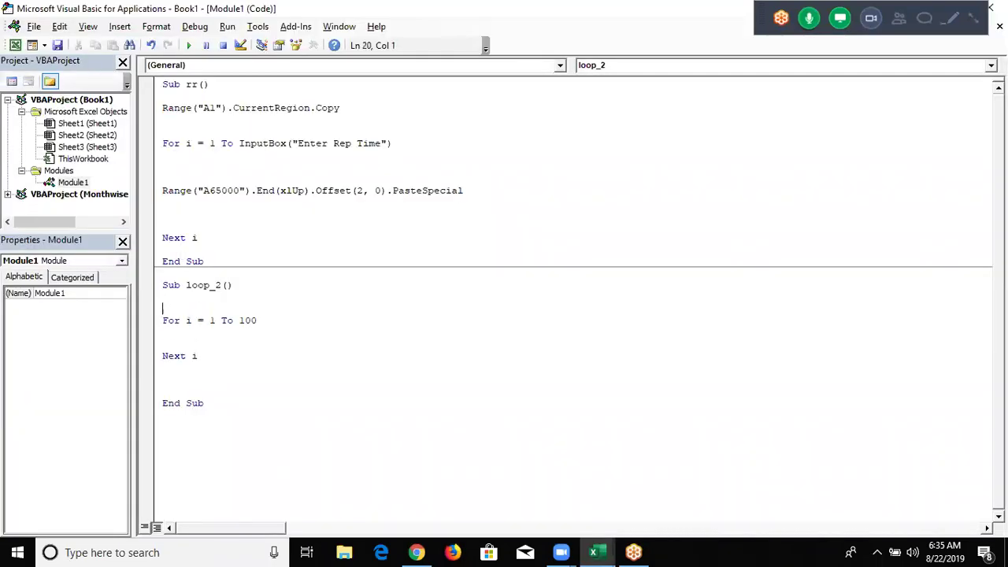
# Declare Dim r As Integer above the For loop in loop_2
pyautogui.press('Return')
pyautogui.press('Up')
pyautogui.press('Up')
pyautogui.write('dim r as in')
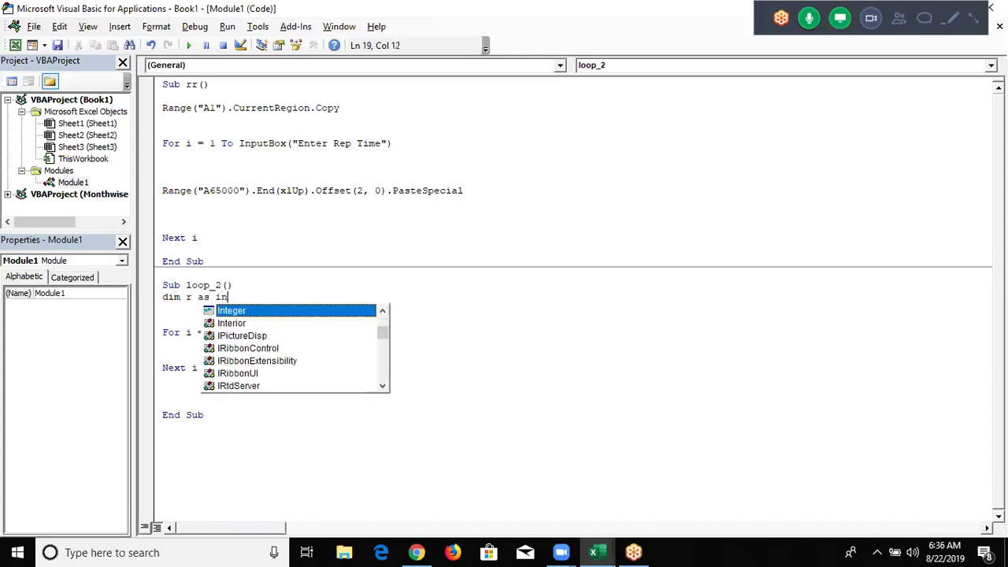
pyautogui.press('Tab')
# Add r = r + 1 and Range("A" & r).Value = r inside the loop
pyautogui.press('Down')
pyautogui.press('Down')
pyautogui.press('Down')
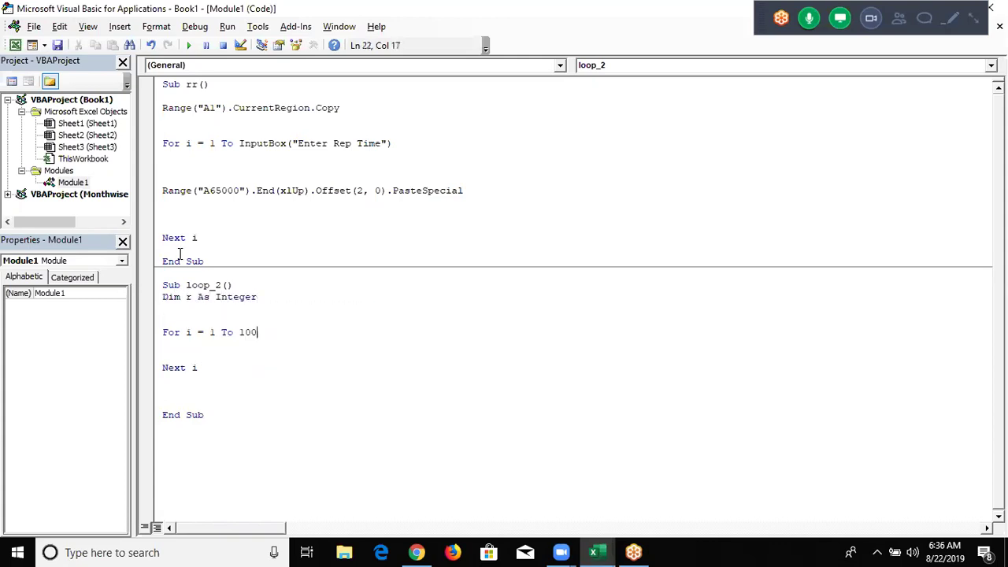
pyautogui.write('r = r ')
pyautogui.write('+ 1')
pyautogui.press('Return')
pyautogui.press('Return')
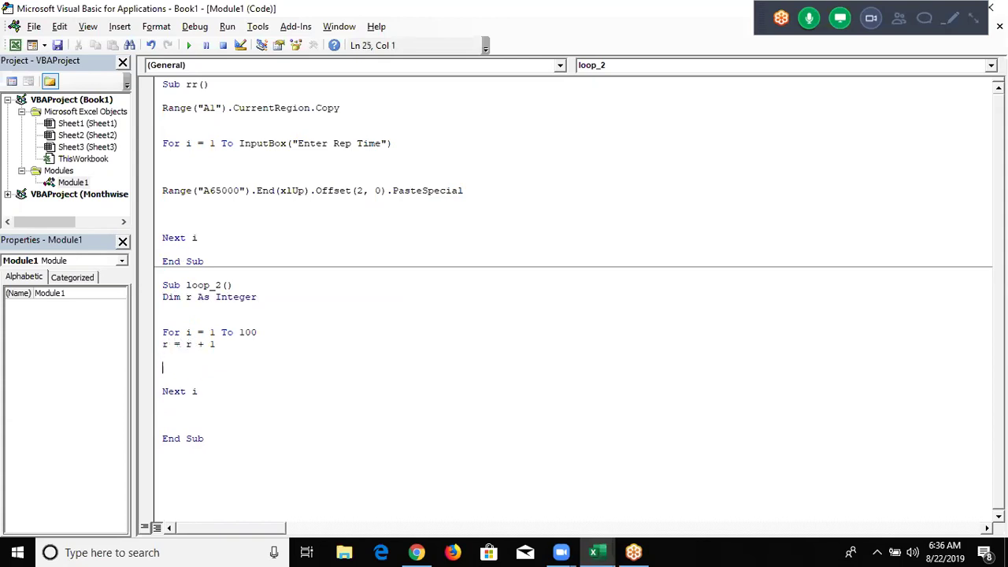
pyautogui.write('range("A" & ')
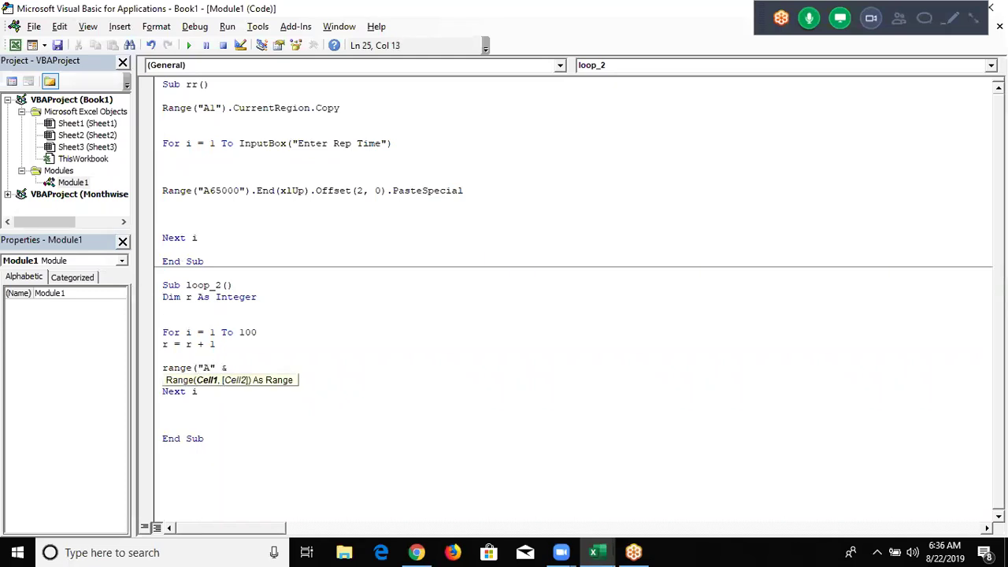
pyautogui.write('r)')
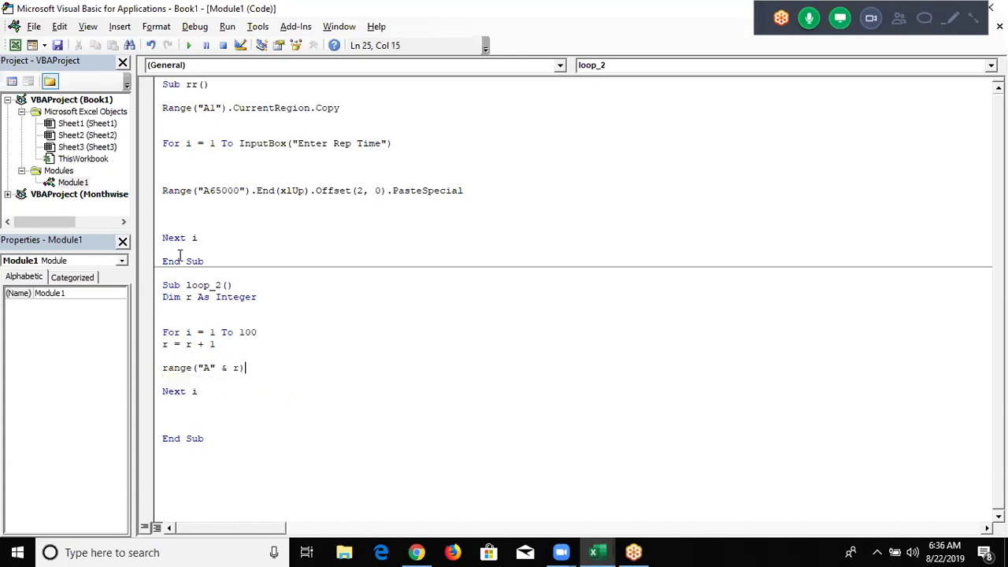
pyautogui.write('.valu')
pyautogui.press('Tab')
pyautogui.write('= r')
pyautogui.press('Return')
# Move through the loop_2 code to review the Dim, counter and Range lines
pyautogui.press('Up')
pyautogui.press('Up')
pyautogui.press('Up')
pyautogui.press('Up')
pyautogui.press('Up')
pyautogui.press('Up')
pyautogui.press('Up')
pyautogui.press('End')
pyautogui.press('Down')
pyautogui.press('Down')
pyautogui.press('Down')
pyautogui.press('Down')
pyautogui.press('Down')
pyautogui.press('Up')
pyautogui.press('Down')
pyautogui.press('Down')
pyautogui.press('End')
pyautogui.press('Left')
pyautogui.press('Left')
pyautogui.press('Left')
pyautogui.press('Left')
pyautogui.press('Left')
pyautogui.press('Left')
pyautogui.press('Left')
pyautogui.press('Left')
pyautogui.press('Right')
pyautogui.press('Right')
pyautogui.press('Right')
pyautogui.press('Right')
pyautogui.press('Right')
pyautogui.press('Right')
pyautogui.press('Right')
pyautogui.press('Right')
pyautogui.press('Right')
pyautogui.press('Up')
pyautogui.press('Up')
pyautogui.press('Up')
pyautogui.press('Down')
pyautogui.press('Down')
pyautogui.press('Down')
# Run loop_2 with F5, check Sheet2's column A numbered 1 onward, then return to the editor
pyautogui.press('End')
pyautogui.click(215, 356)
pyautogui.press('F5')
pyautogui.hotkey('alt', 'F11')
pyautogui.scroll(-4, 221, 339)
pyautogui.scroll(-6, 221, 339)
pyautogui.scroll(7, 221, 339)
pyautogui.scroll(3, 220, 337)
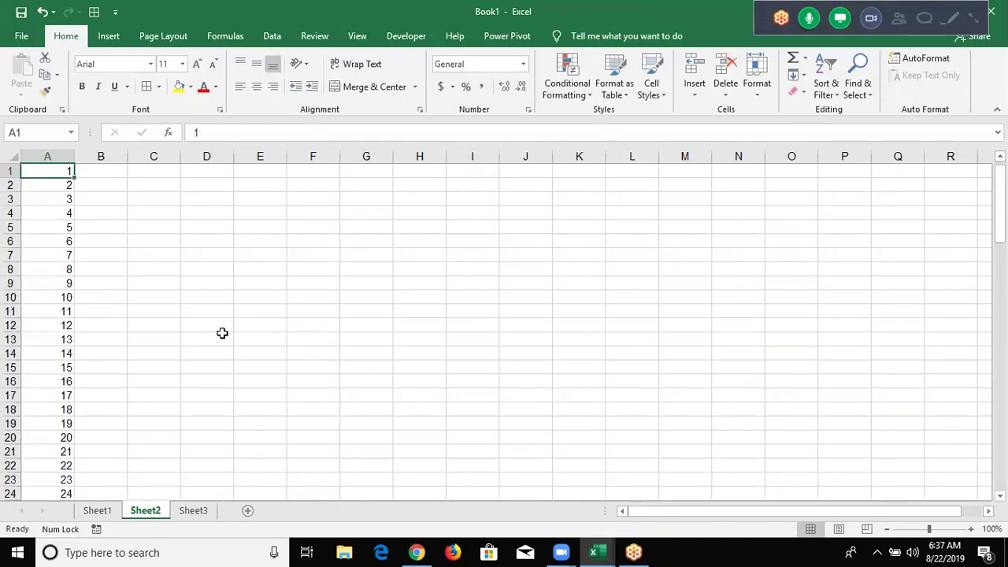
pyautogui.hotkey('alt', 'F11')
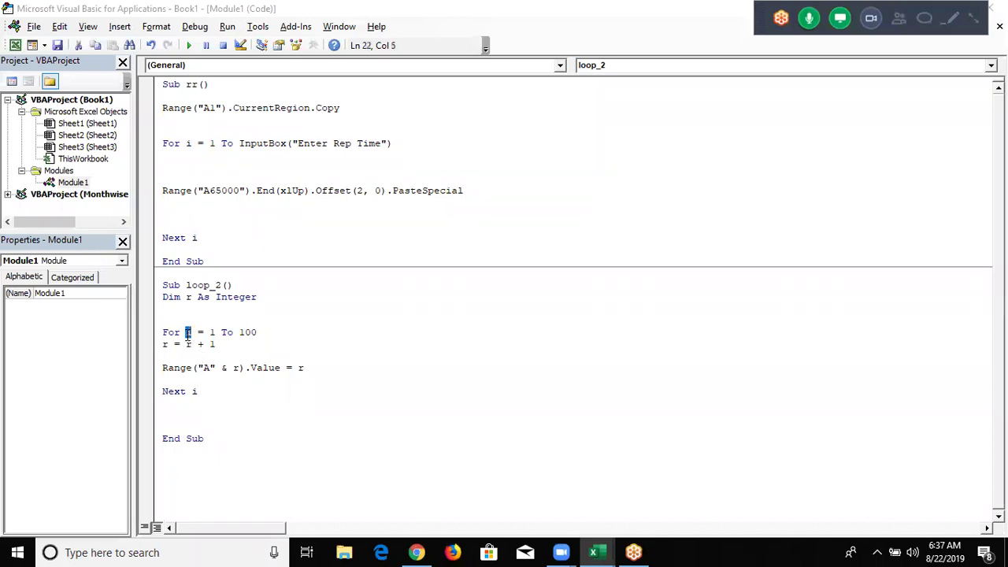
# Step through loop_2 with F8, confirm r is 1 on the first pass, then reset the run
pyautogui.click(190, 352)
pyautogui.press('F8')
pyautogui.press('F8')
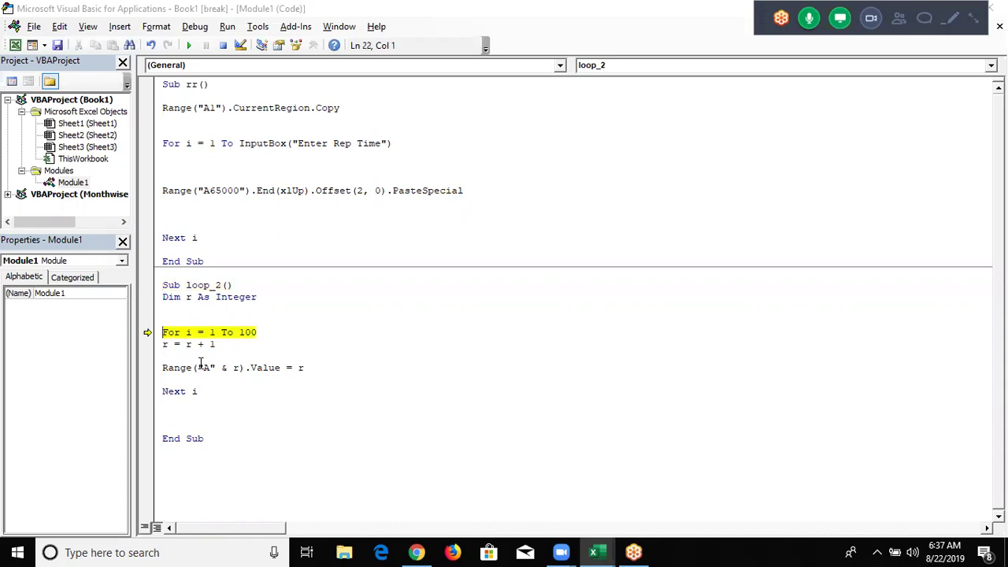
pyautogui.moveTo(192, 367)
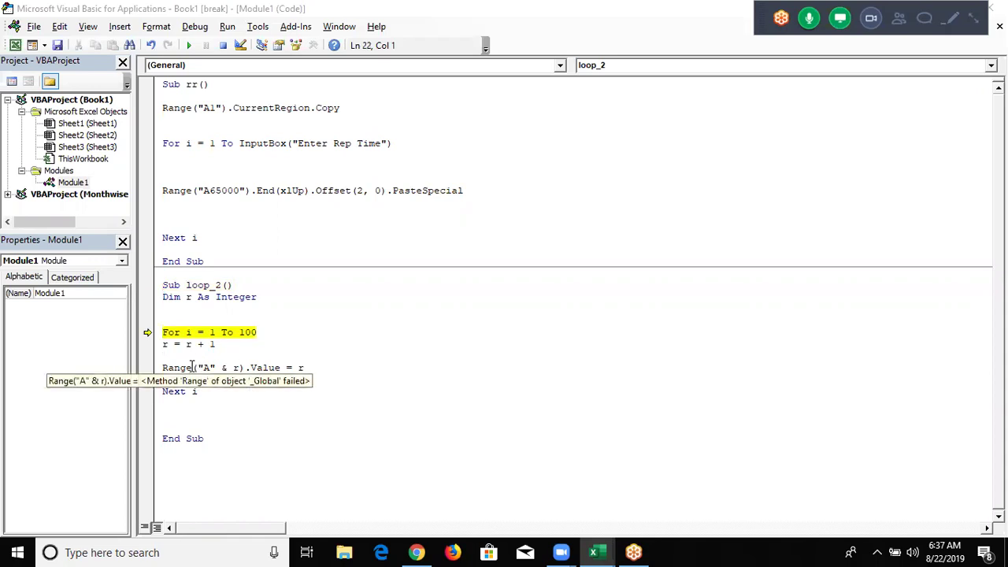
pyautogui.press('F8')
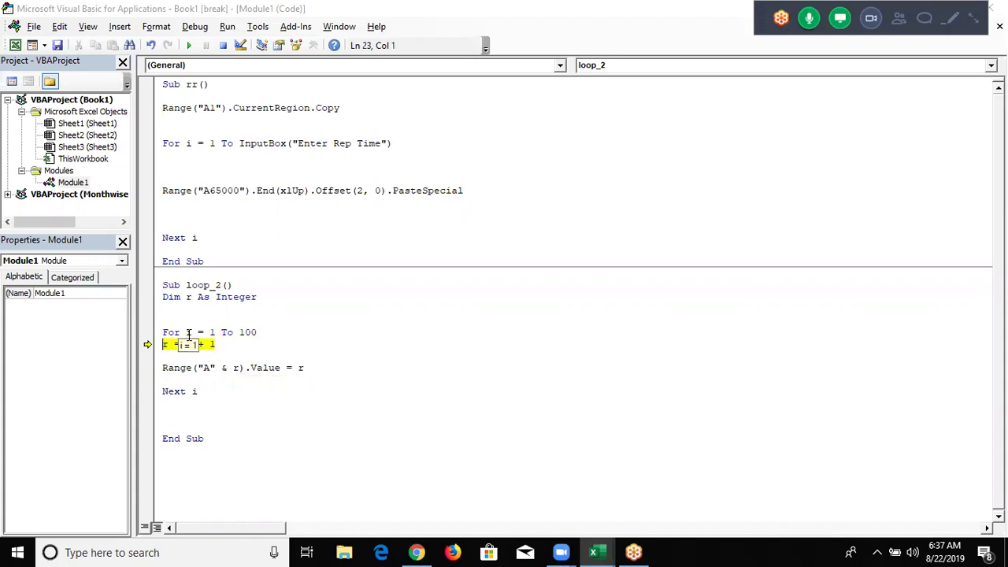
pyautogui.press('F8')
pyautogui.moveTo(164, 344)
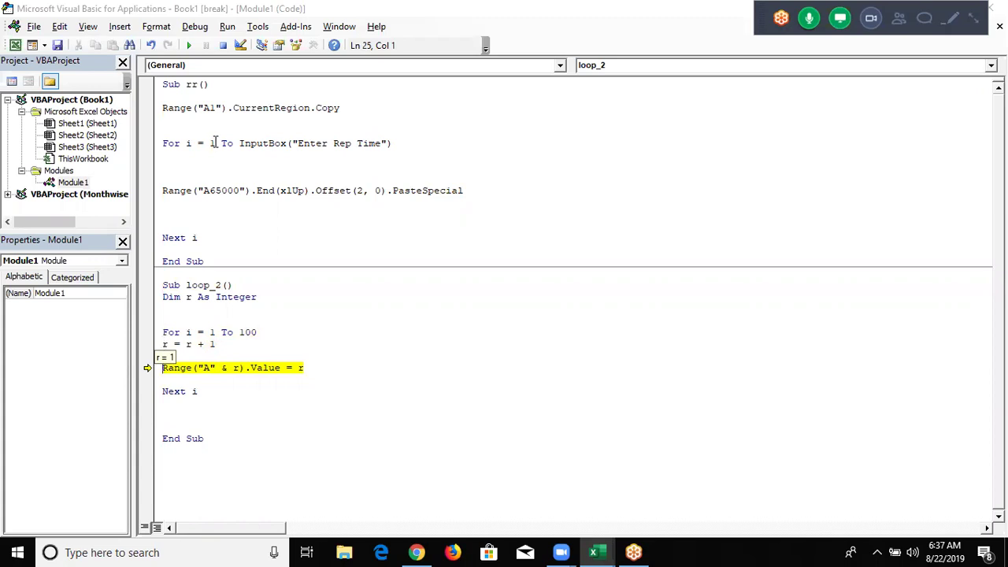
pyautogui.click(224, 45)
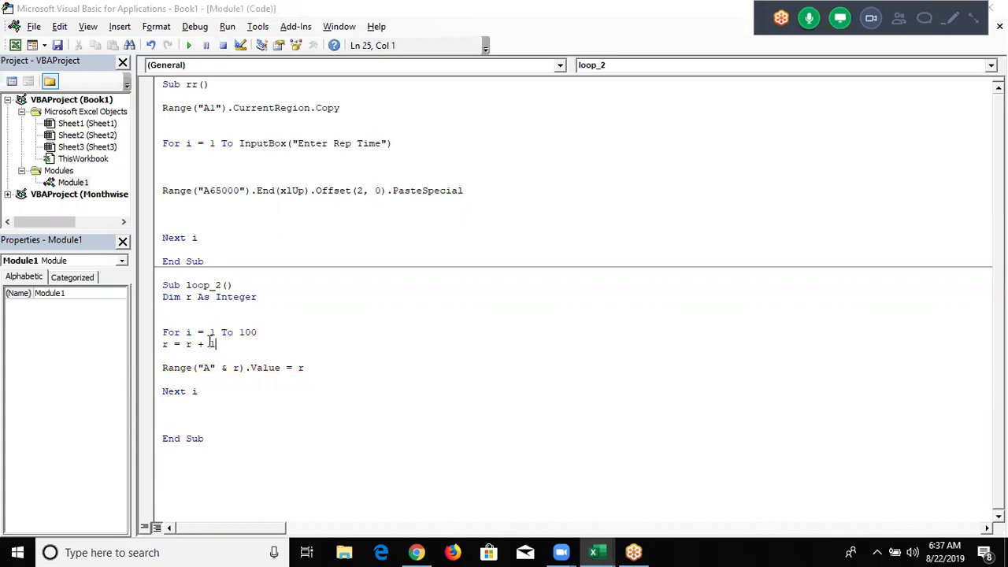
# Delete r = r + 1 and change the Range line to Range("A" & i).Value = i
pyautogui.moveTo(216, 344); pyautogui.dragTo(142, 344)
pyautogui.press('Delete')
pyautogui.click(228, 368)
pyautogui.moveTo(233, 368); pyautogui.dragTo(241, 368)
pyautogui.write('i')
pyautogui.click(297, 368)
pyautogui.doubleClick(298, 367)
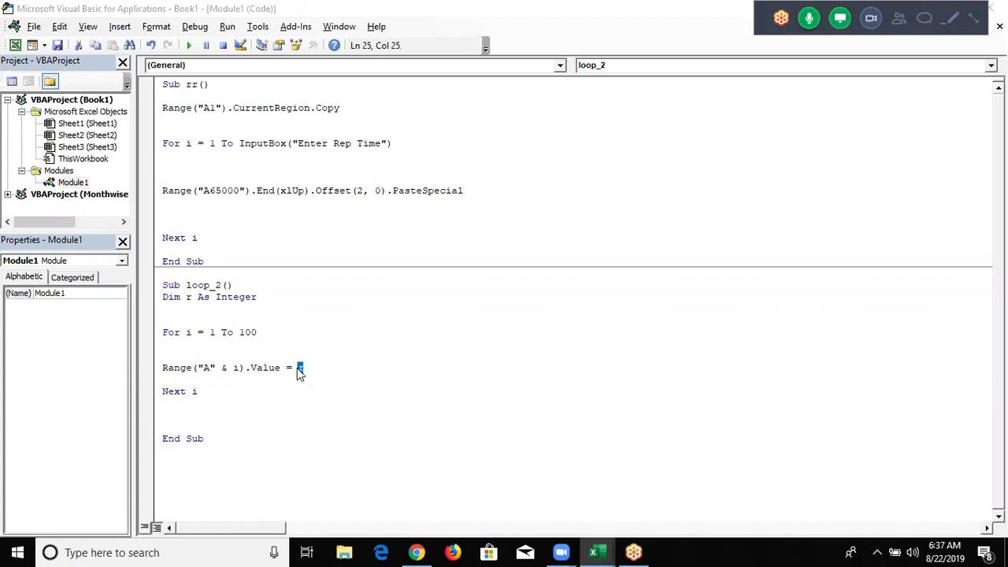
pyautogui.write('i')
pyautogui.click(294, 380)
# Run loop_2, check column A in Excel, and add a new Sheet4
pyautogui.click(187, 332)
pyautogui.doubleClick(187, 331)
pyautogui.click(235, 423)
pyautogui.click(188, 45)
pyautogui.hotkey('alt', 'F11')
pyautogui.scroll(-6, 200, 344)
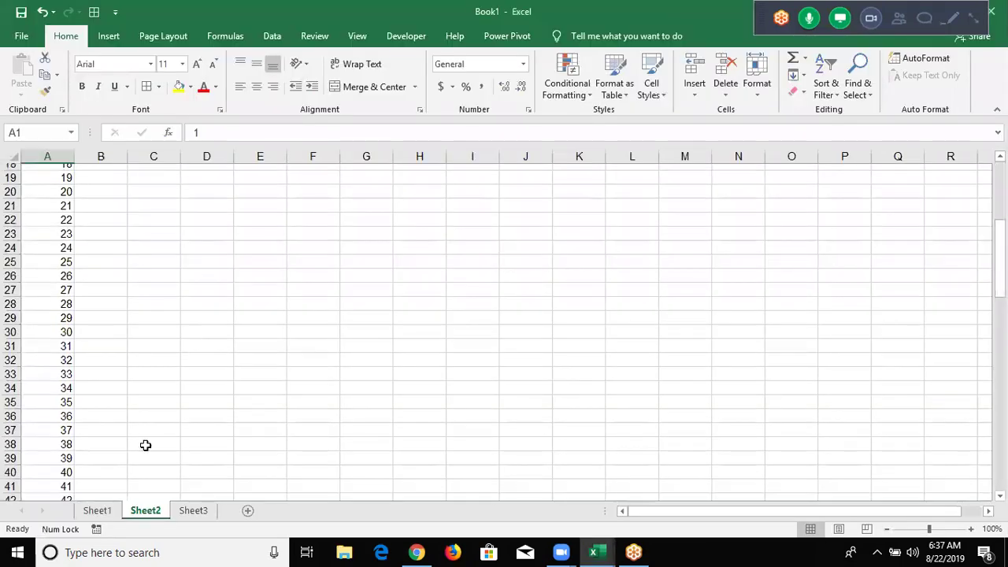
pyautogui.scroll(6, 144, 443)
pyautogui.click(286, 511)
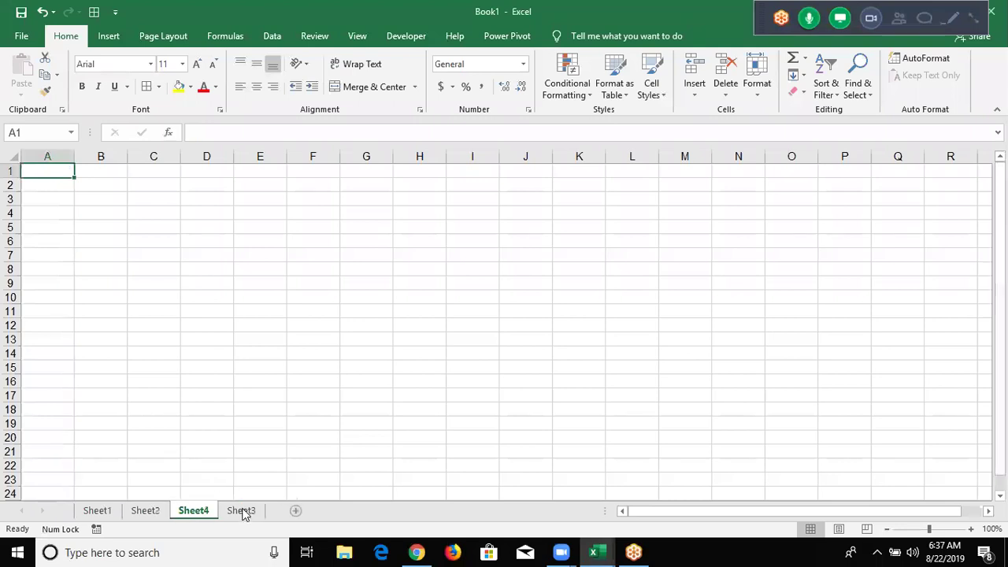
pyautogui.hotkey('alt', 'F11')
# Start a new Sub loop_3() procedure below the last End Sub
pyautogui.click(210, 456)
pyautogui.press('Return')
pyautogui.write('su')
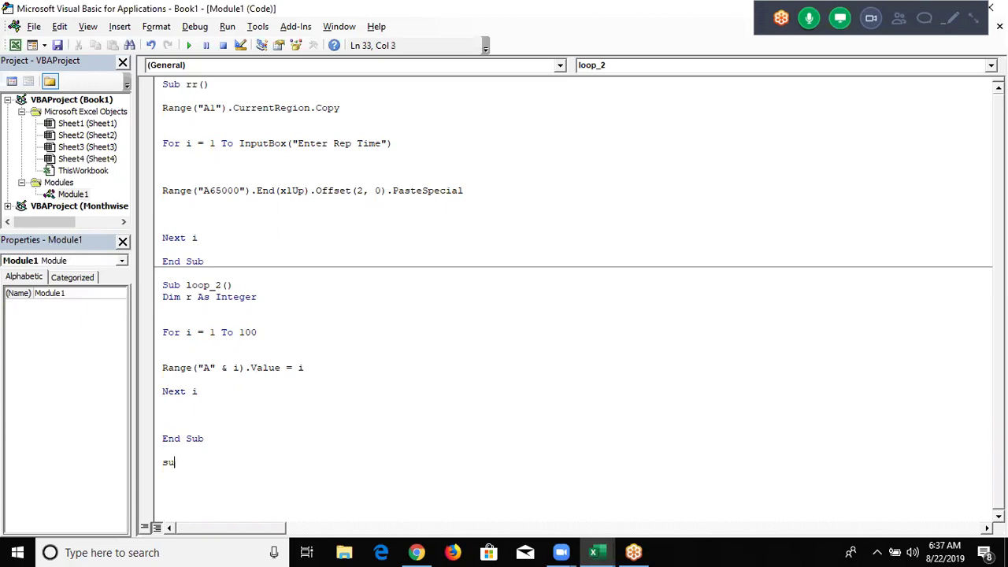
pyautogui.write('b loop_3()')
pyautogui.press('Return')
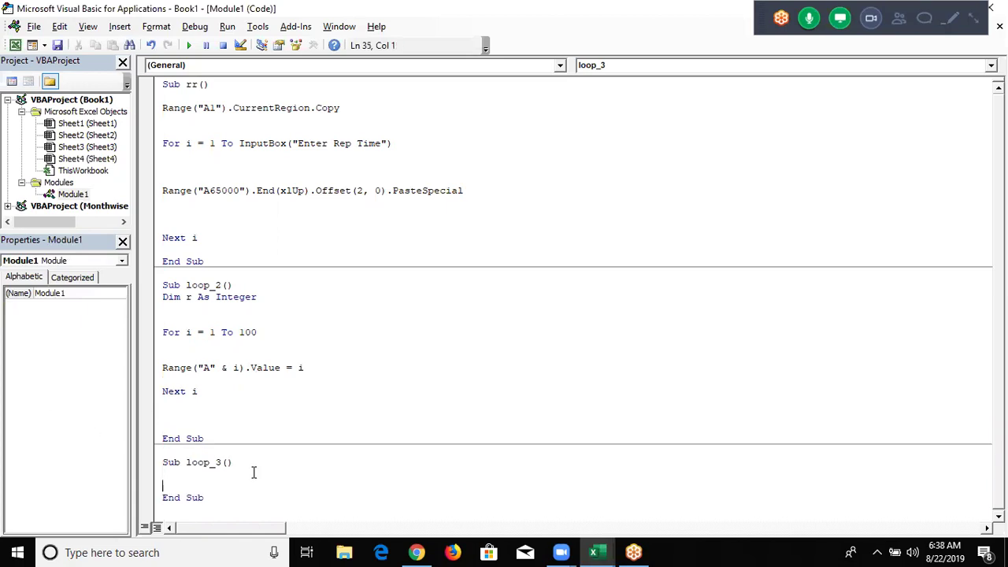
# Fill loop_3 with For i = 1 To 4, Sheets(i).Name = i and Next i, fixing the 'to4' error
pyautogui.write('for i =')
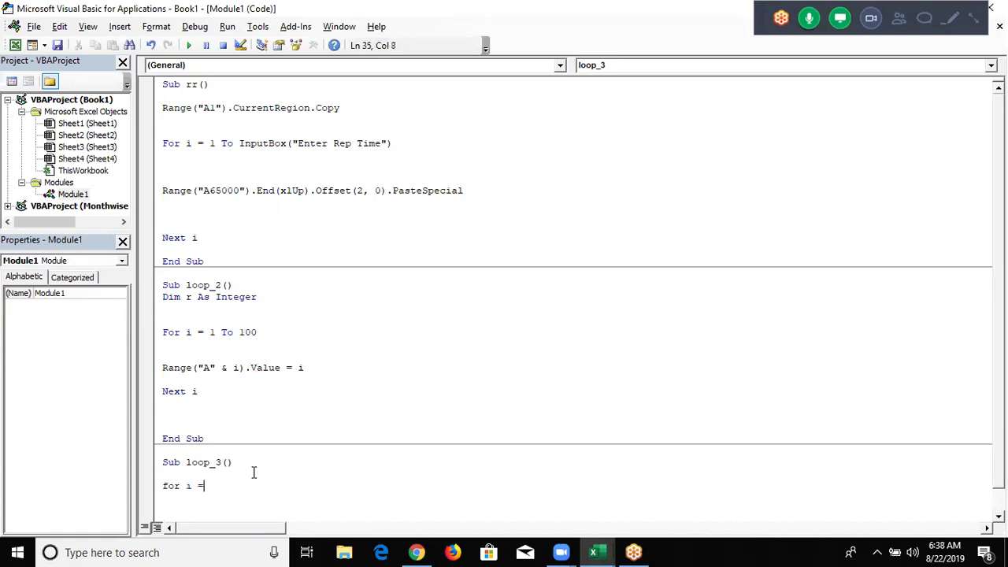
pyautogui.write('1 to ')
pyautogui.write('4')
pyautogui.press('Return')
pyautogui.press('Return')
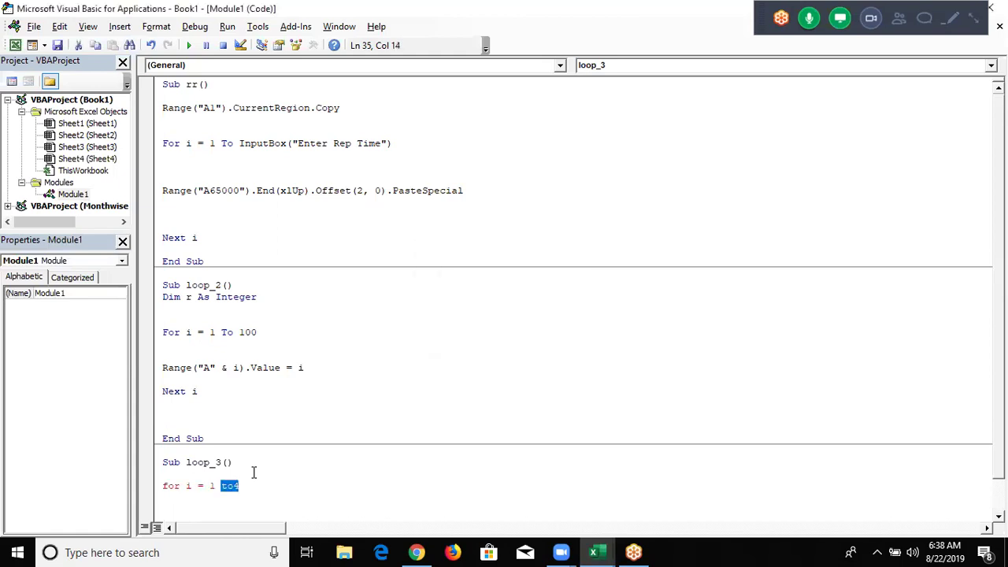
pyautogui.write('to 4')
pyautogui.press('Return')
pyautogui.write('sheets')
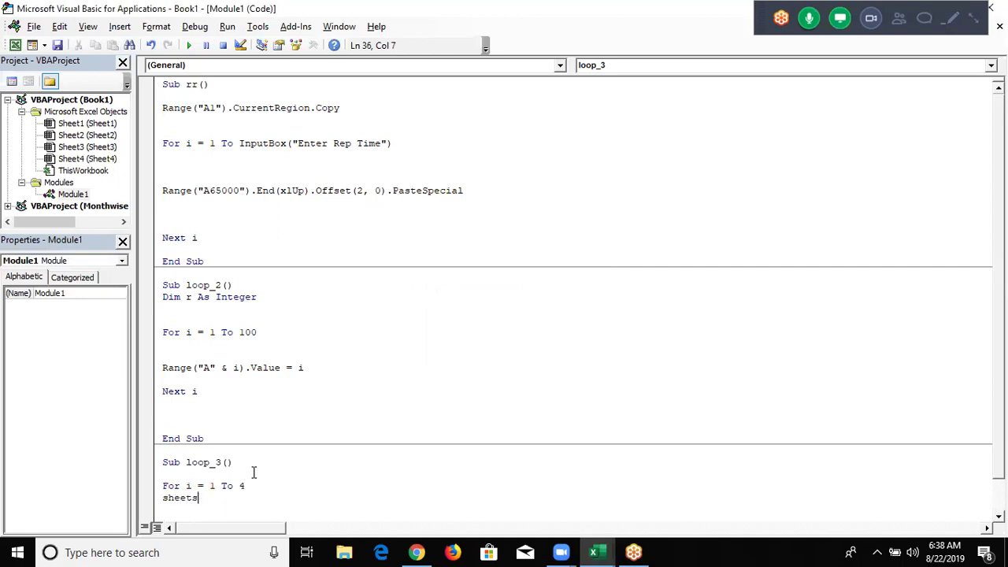
pyautogui.write('(i).name=')
pyautogui.write('i')
pyautogui.press('Return')
pyautogui.write('next i')
pyautogui.press('Return')
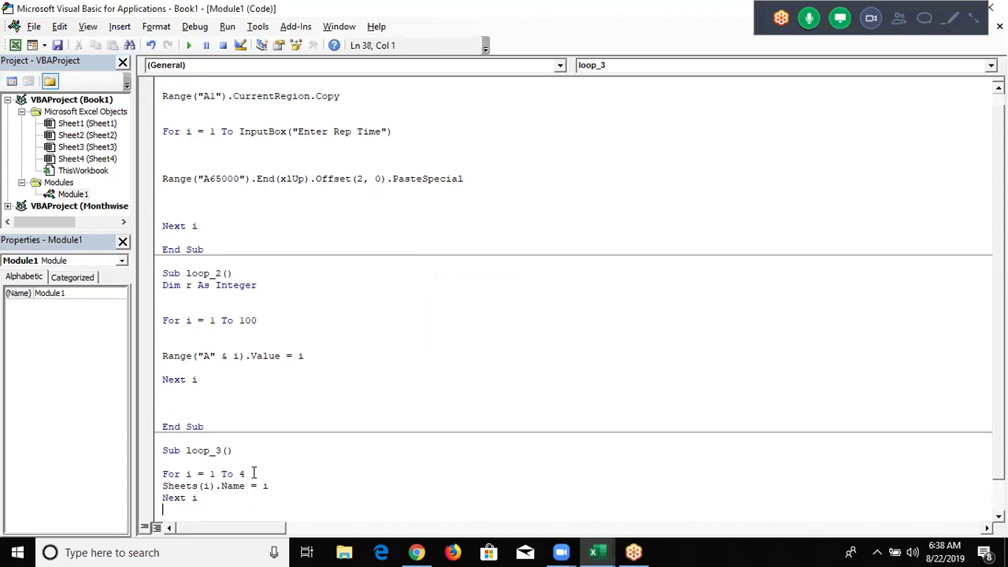
pyautogui.press('Down')
pyautogui.press('Down')
pyautogui.press('Down')
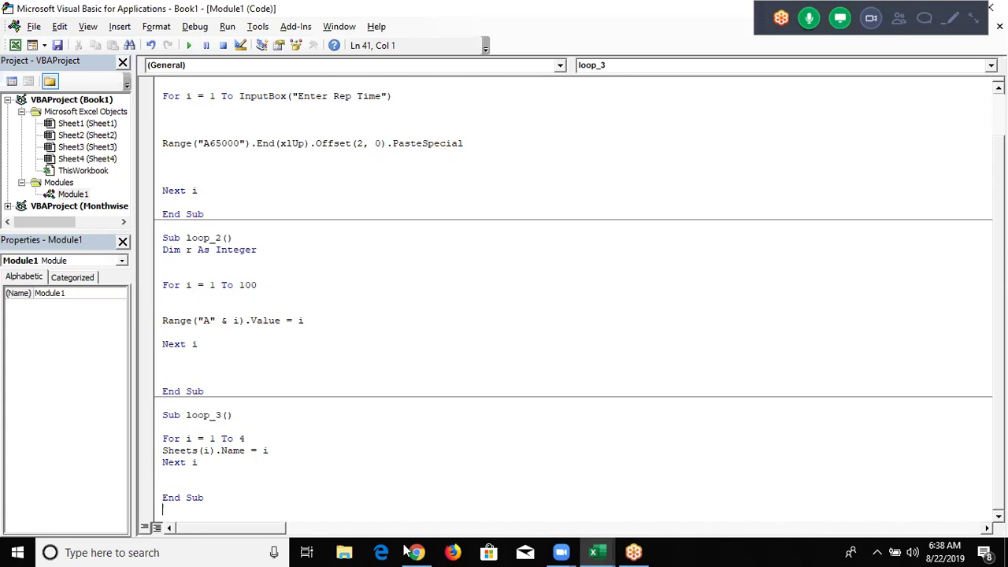
# Step through loop_3 with F8 to rename the sheets 1–4, then view the new tabs in Excel
pyautogui.click(203, 439)
pyautogui.press('F8')
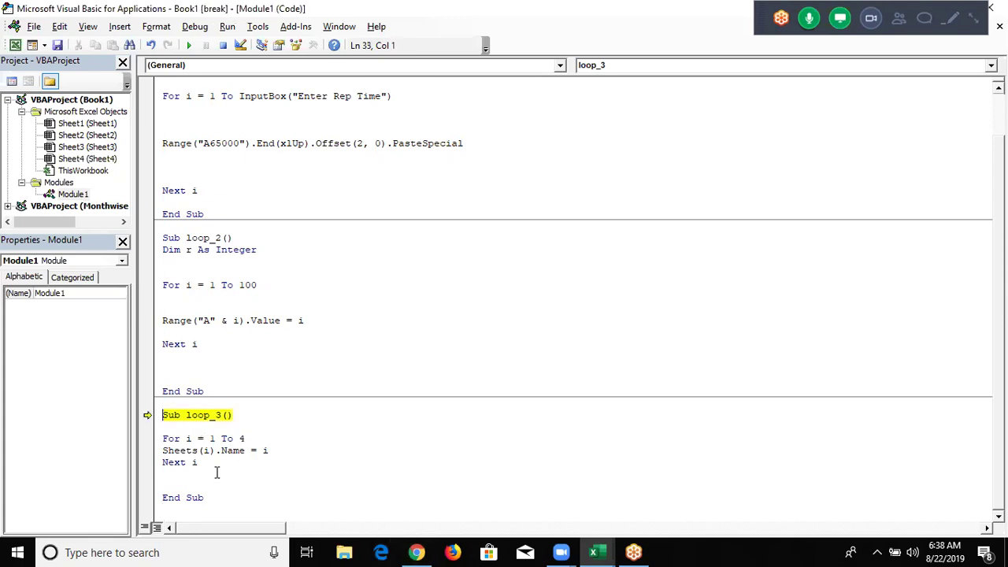
pyautogui.press('F8')
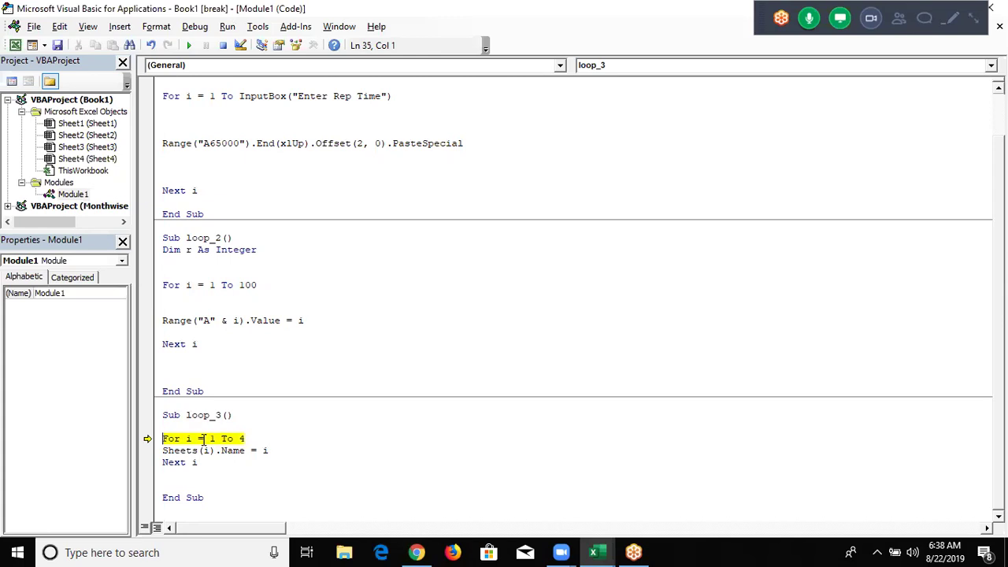
pyautogui.press('F8')
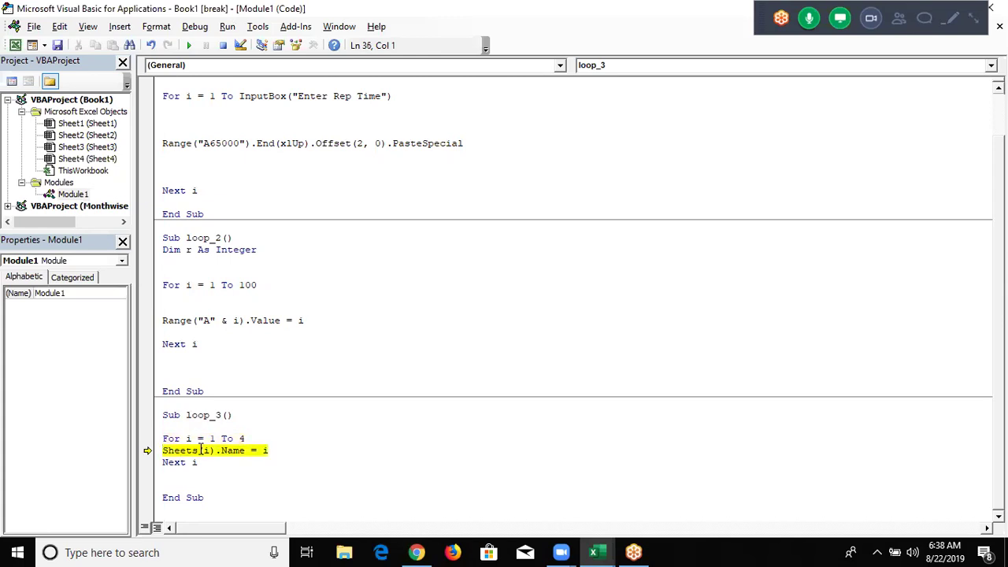
pyautogui.moveTo(203, 451)
pyautogui.moveTo(265, 450)
pyautogui.press('F8')
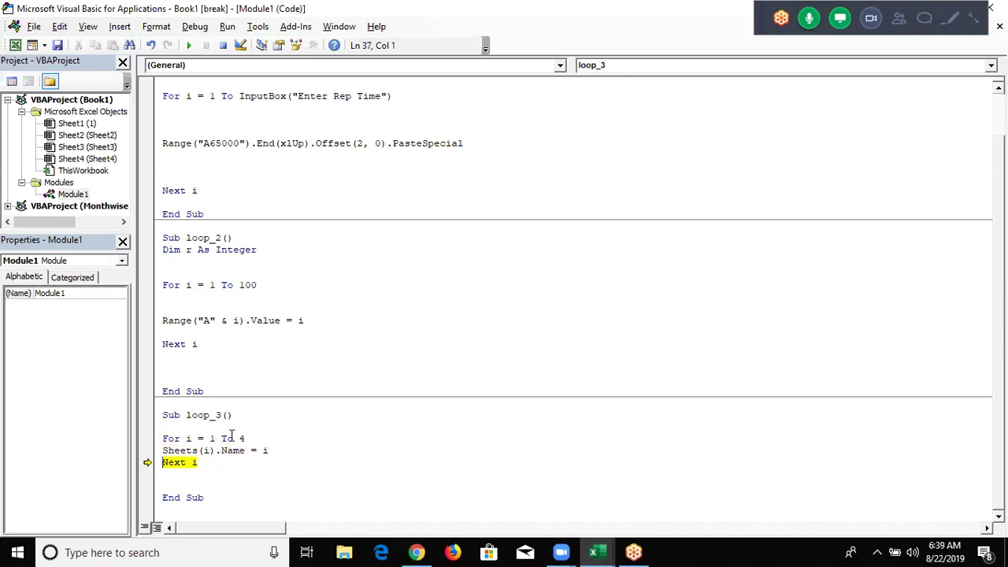
pyautogui.press('F8')
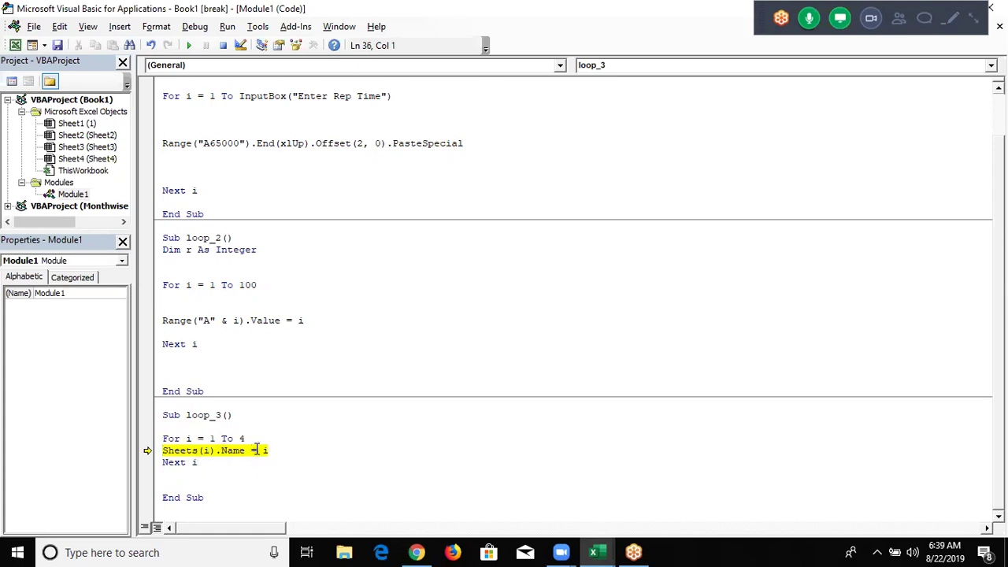
pyautogui.press('F8')
pyautogui.press('F8')
pyautogui.press('F8')
pyautogui.press('F8')
pyautogui.press('F8')
pyautogui.press('F8')
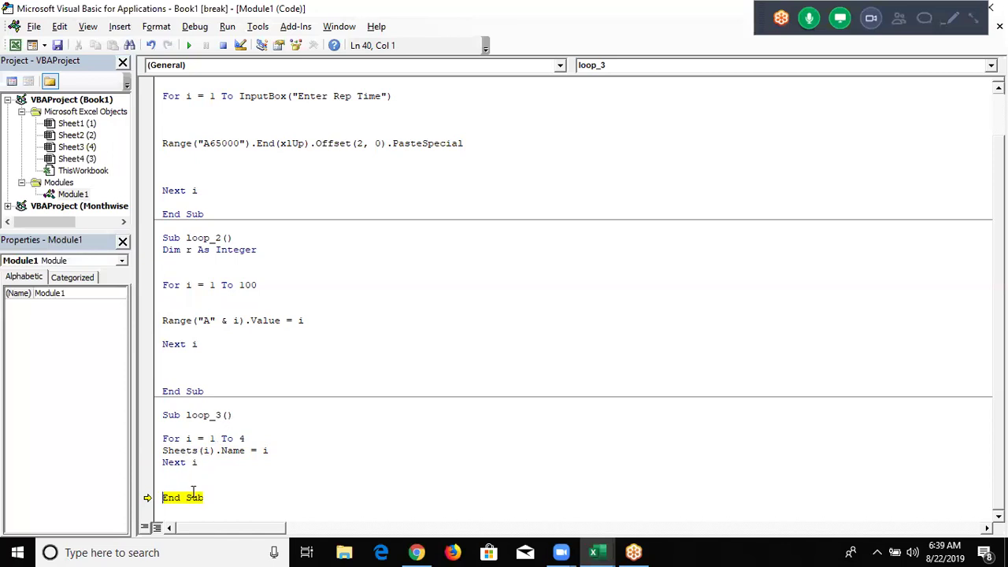
pyautogui.press('F8')
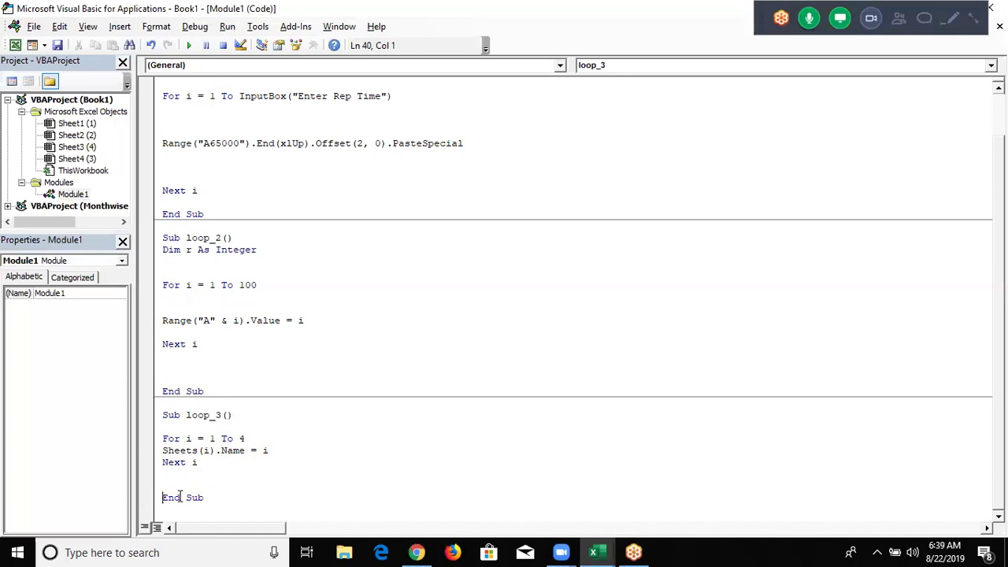
pyautogui.hotkey('alt', 'F11')
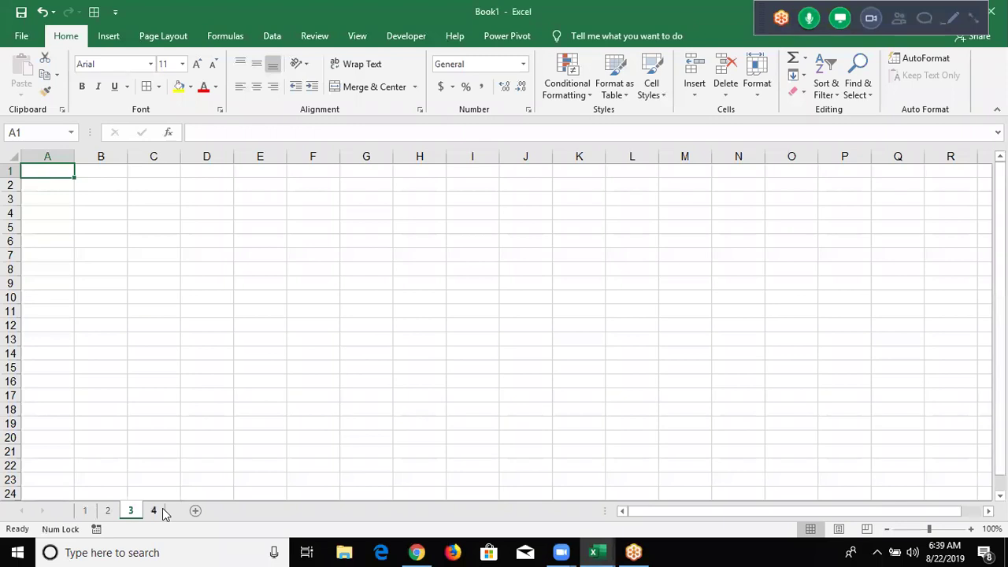
# Replace the fixed 4 in loop_3's For line with Sheets.Count, then show the desktop
pyautogui.hotkey('alt', 'F11')
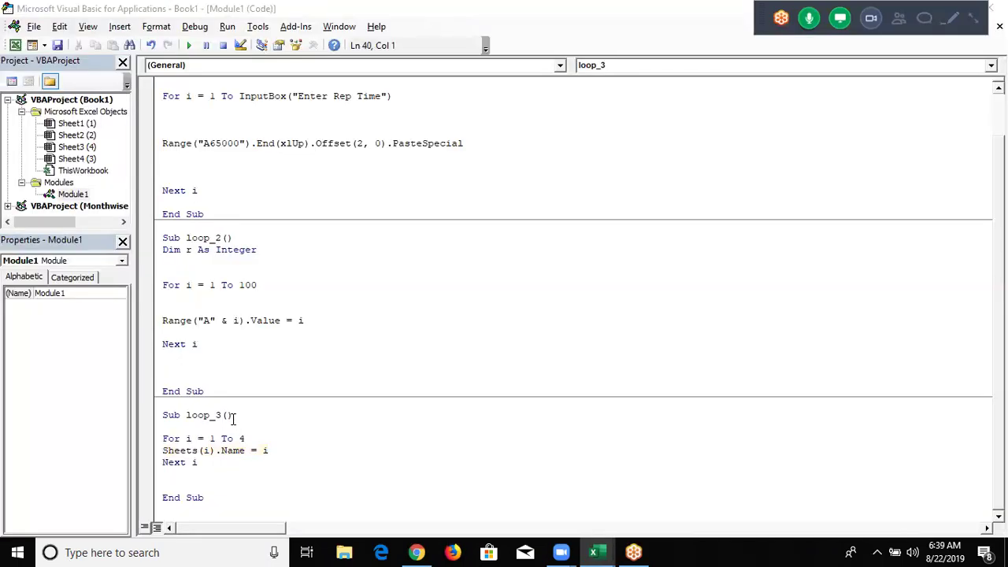
pyautogui.click(681, 186)
pyautogui.click(206, 474)
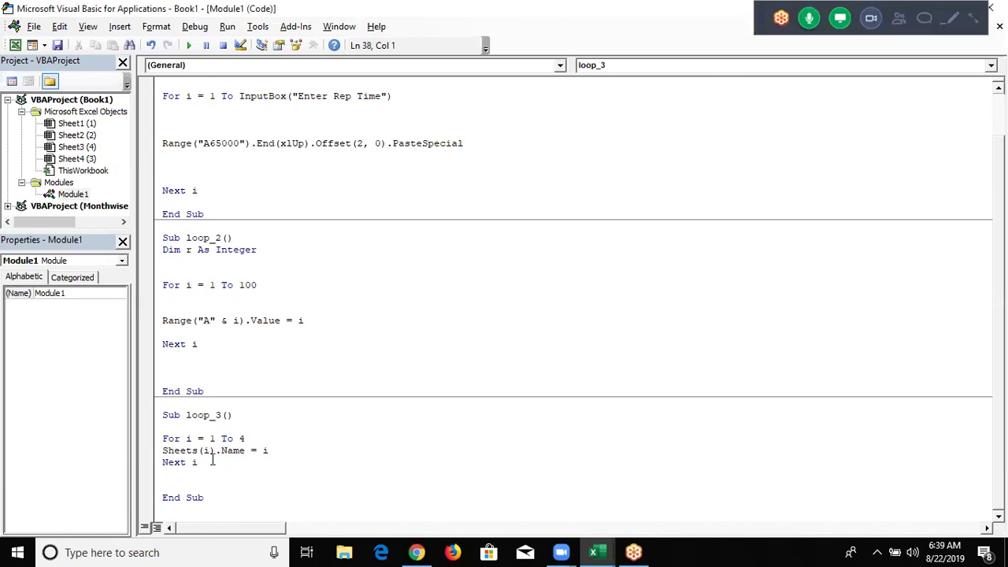
pyautogui.click(211, 461)
pyautogui.press('Up')
pyautogui.press('Up')
pyautogui.press('End')
pyautogui.hotkey('shift', 'Left')
pyautogui.write('she')
pyautogui.write('ets')
pyautogui.write('.co')
pyautogui.press('Down')
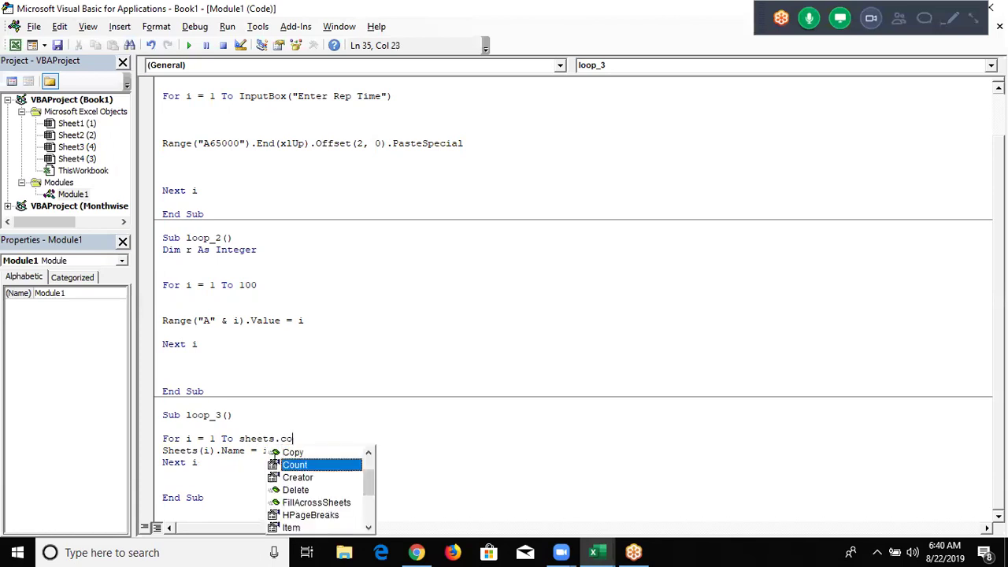
pyautogui.press('Tab')
pyautogui.press('Down')
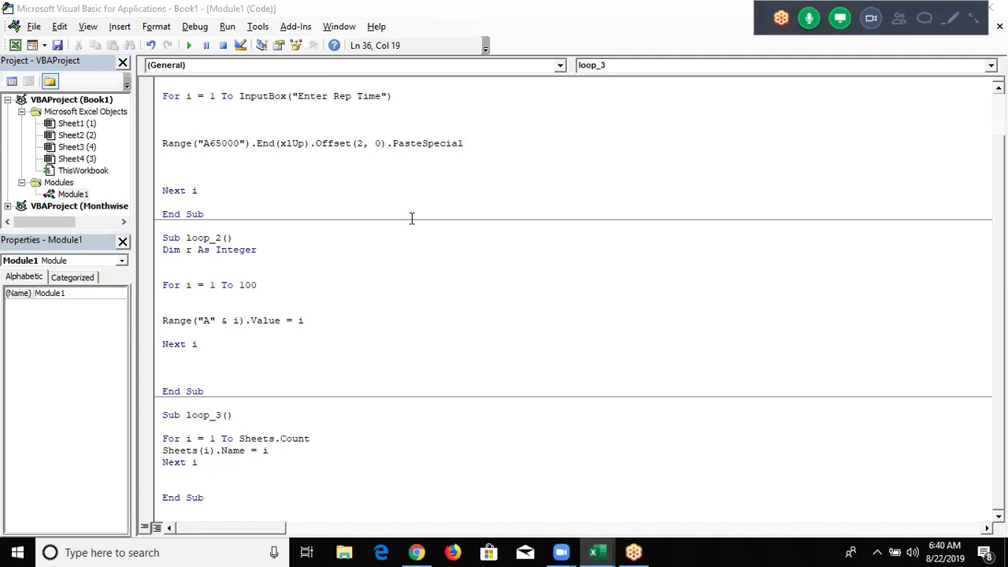
pyautogui.press('super+d')
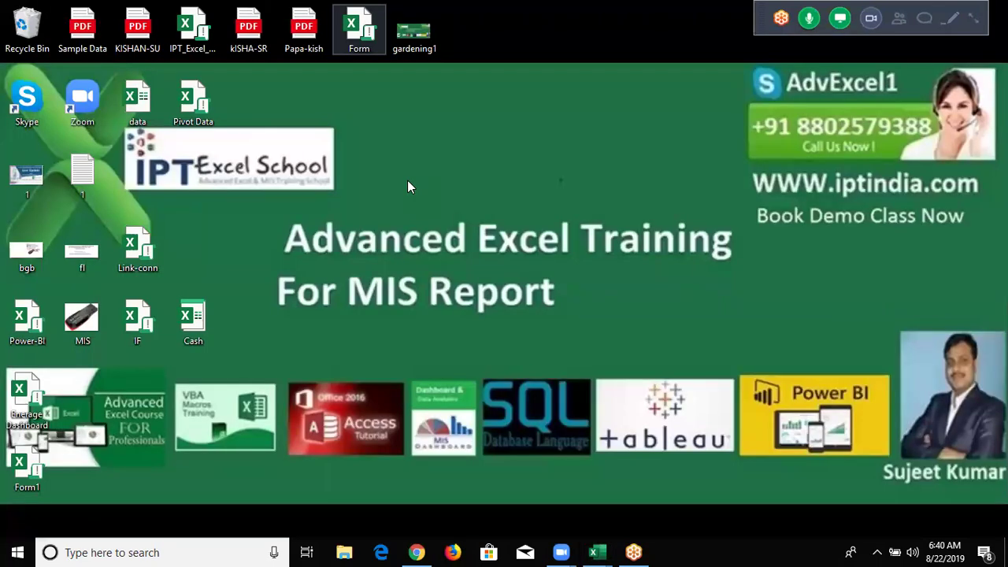